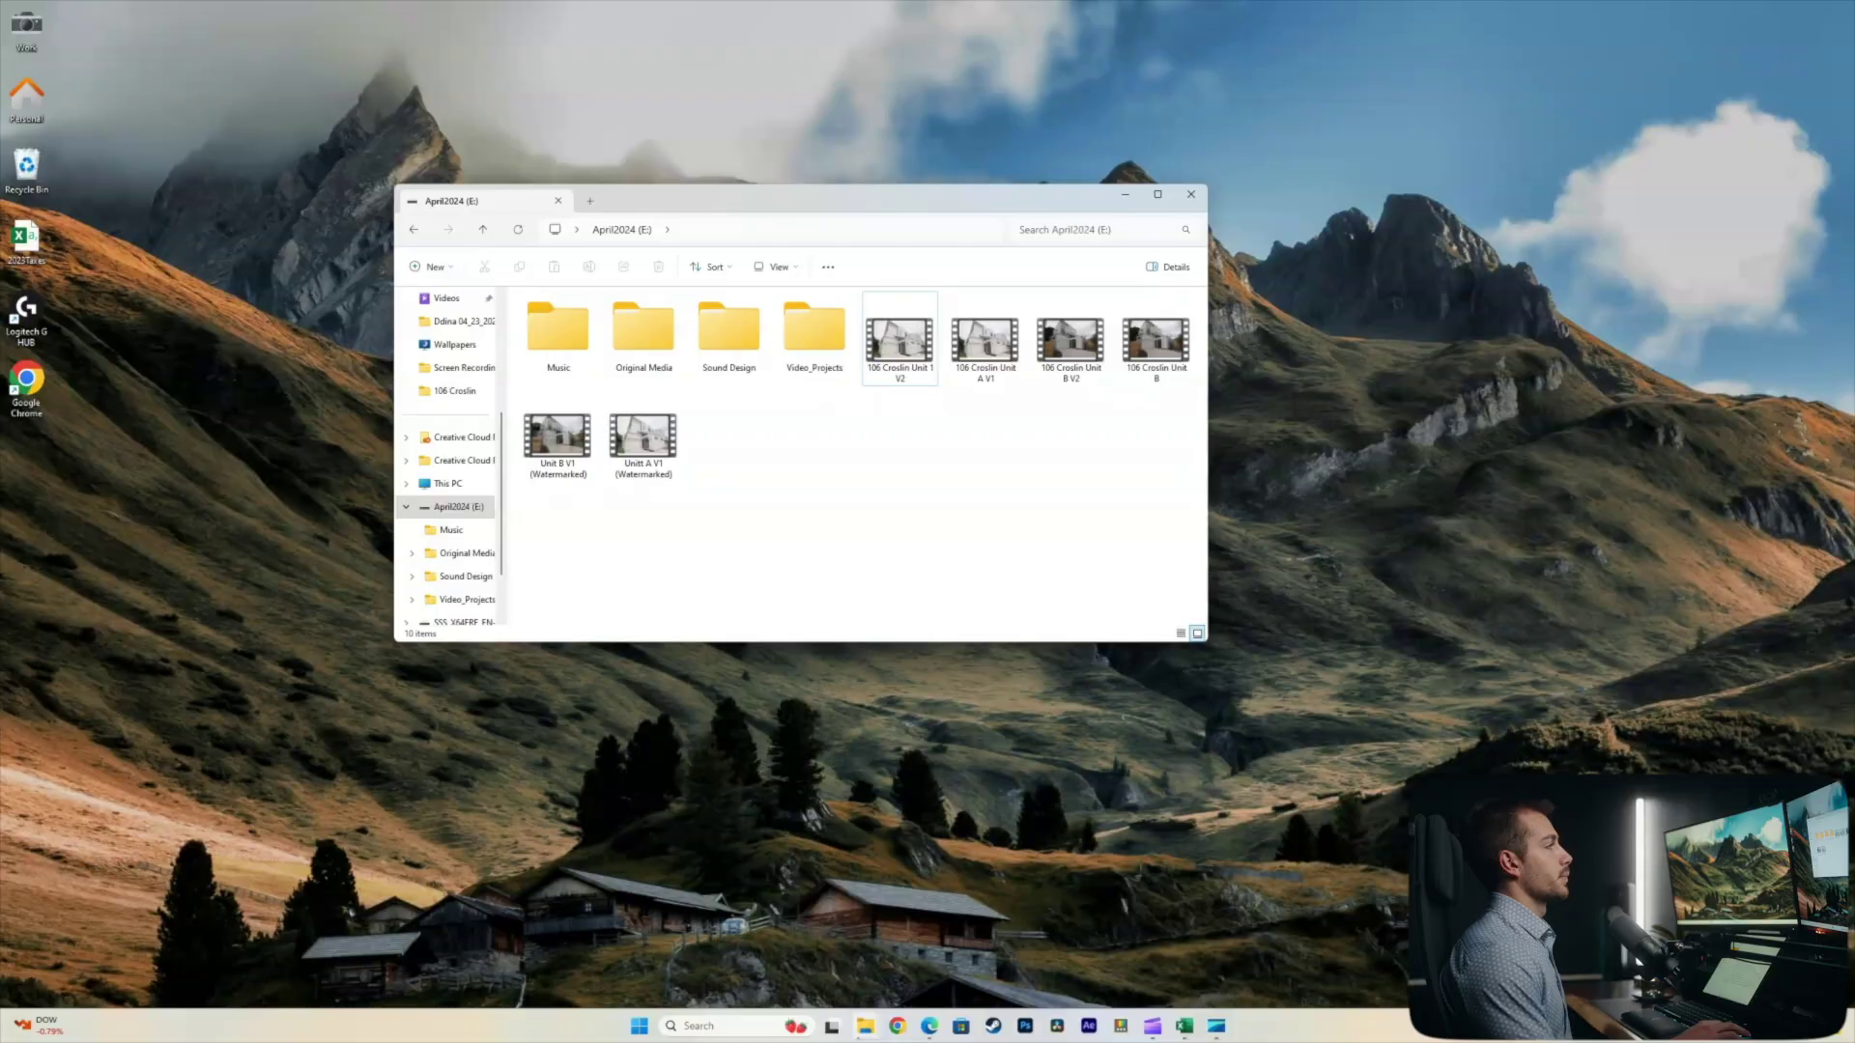
- Open the April2024 (E:) drive's Properties to check its file system and capacity
left_click_drag(696, 200, 701, 181)
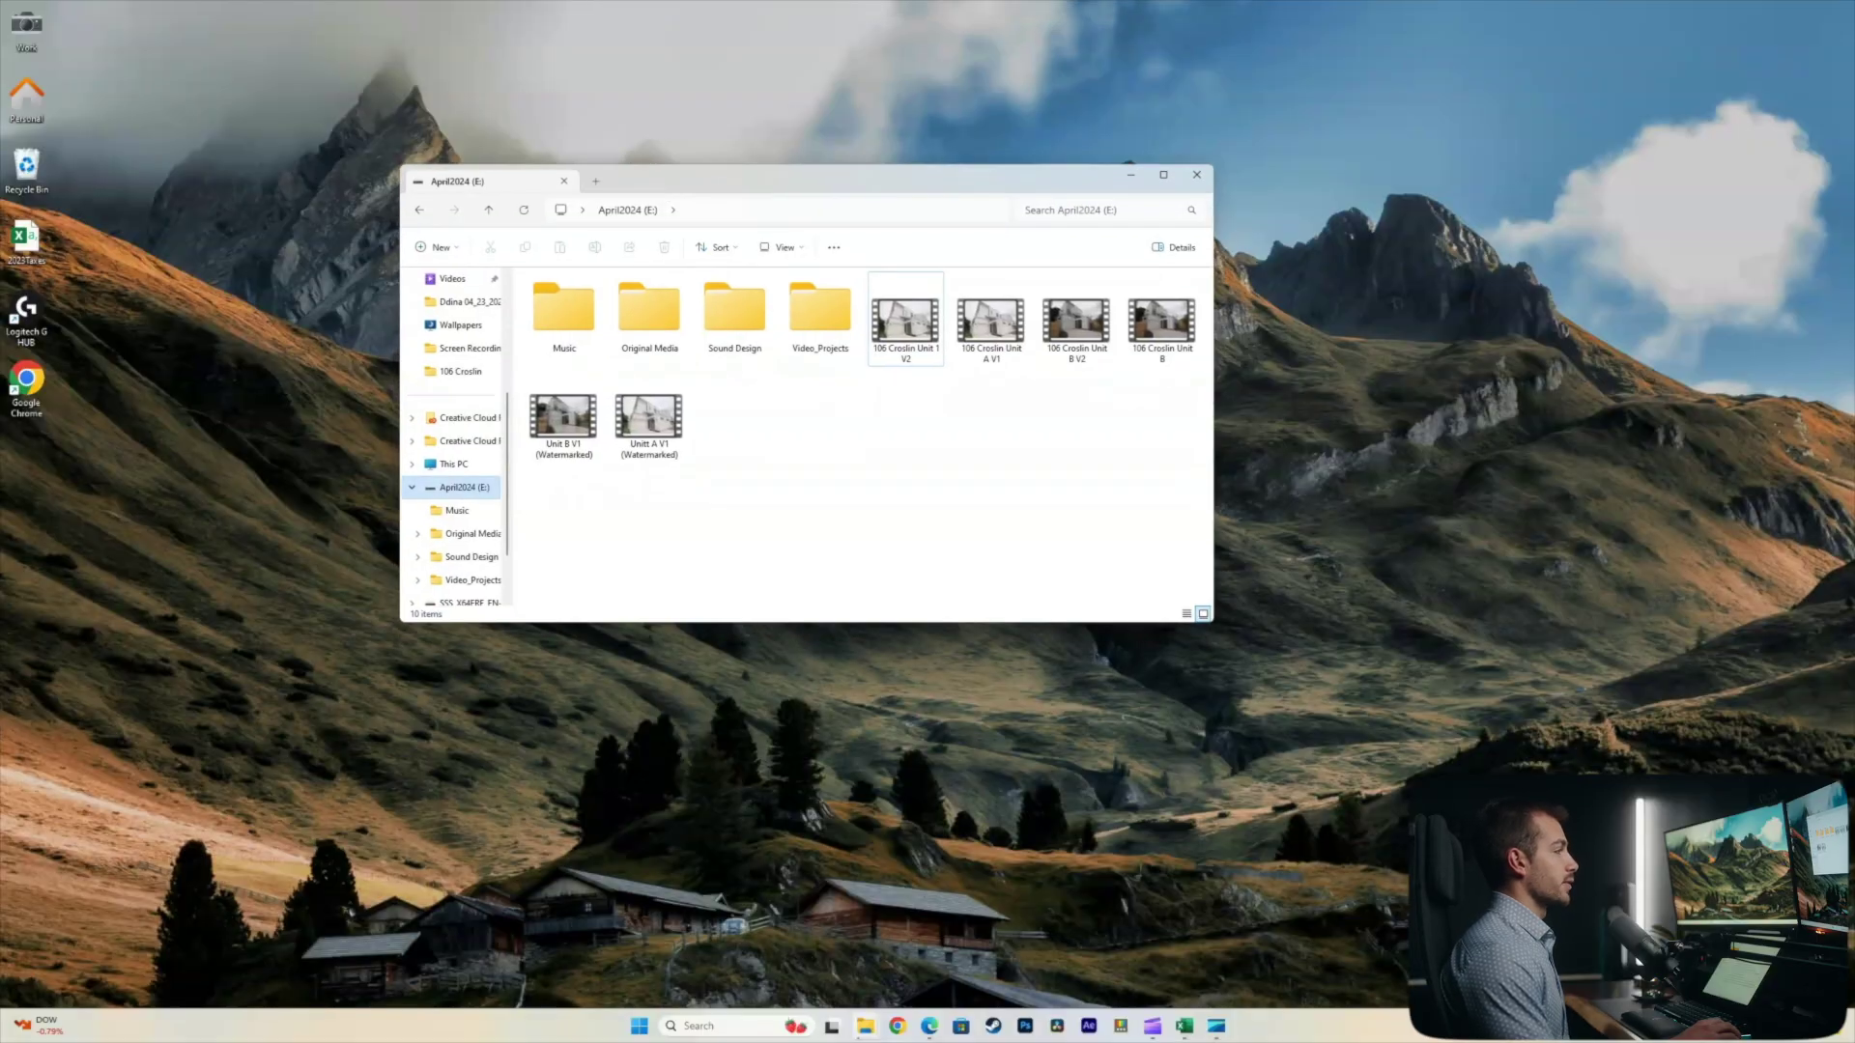
right_click(457, 487)
left_click(503, 832)
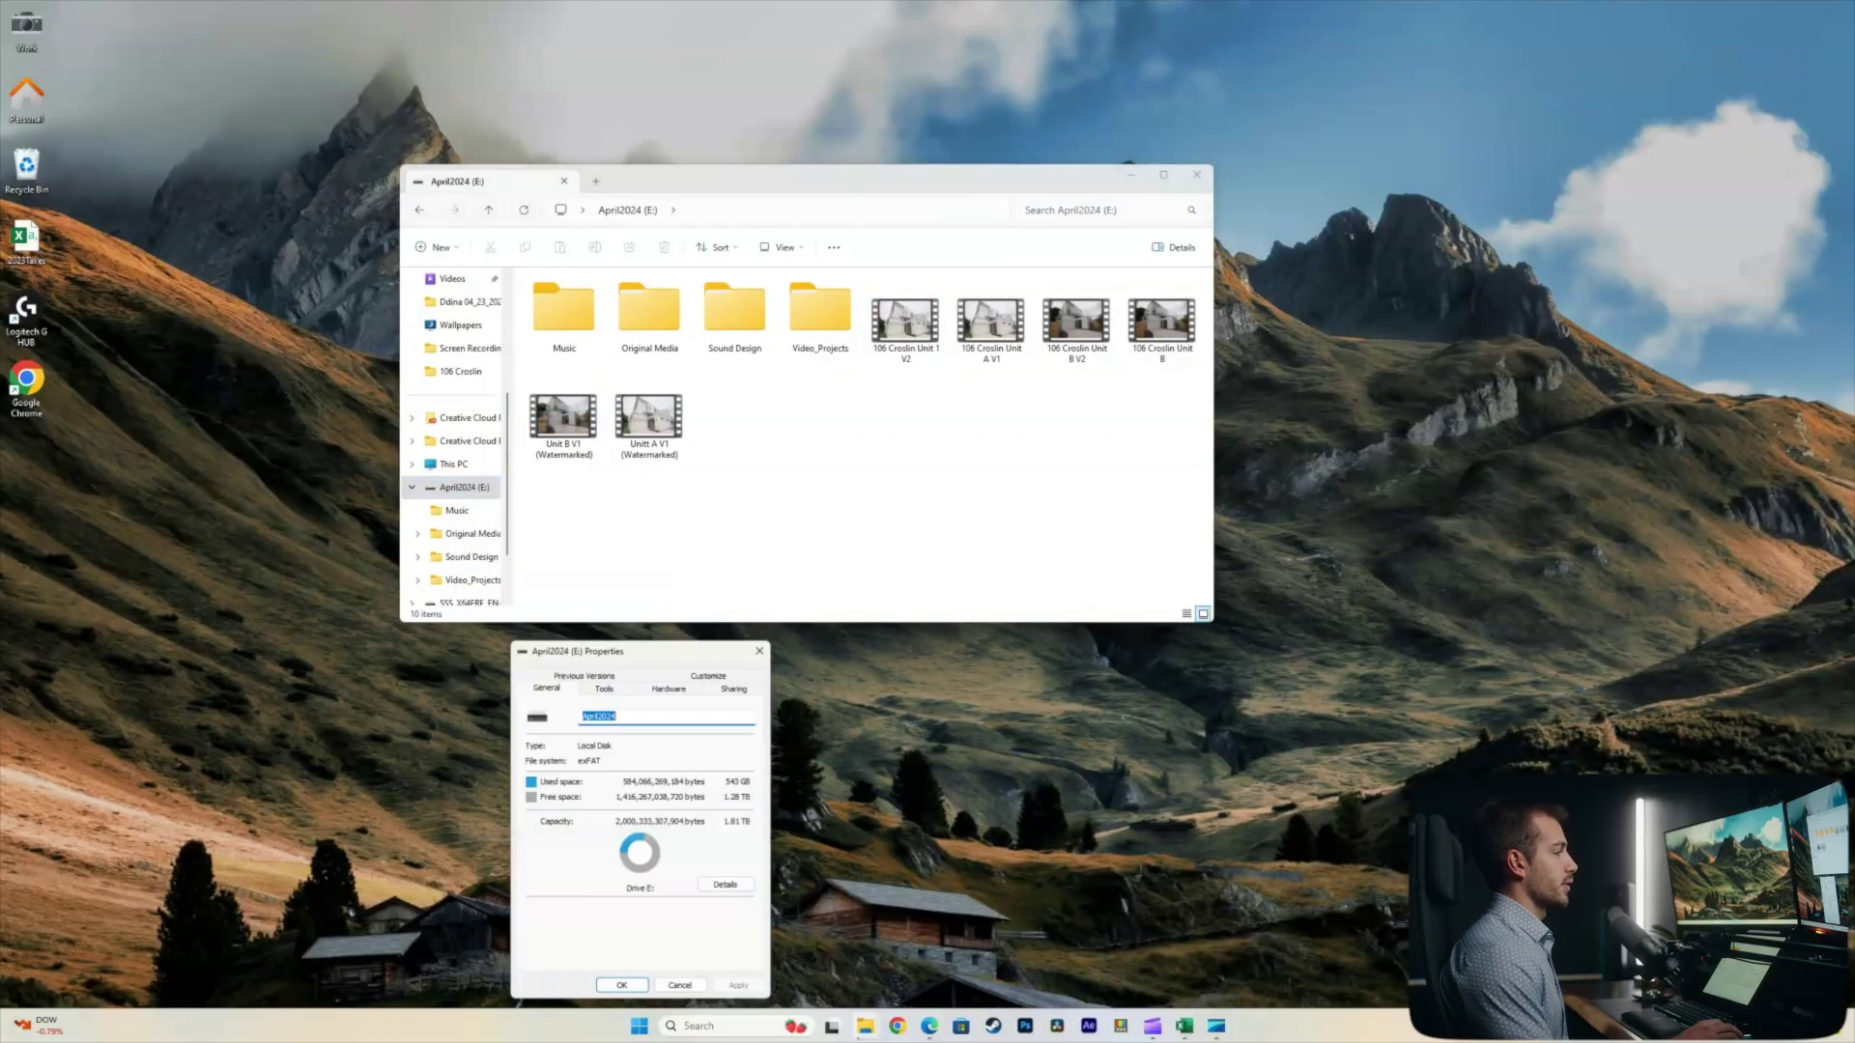
left_click_drag(625, 658, 1013, 487)
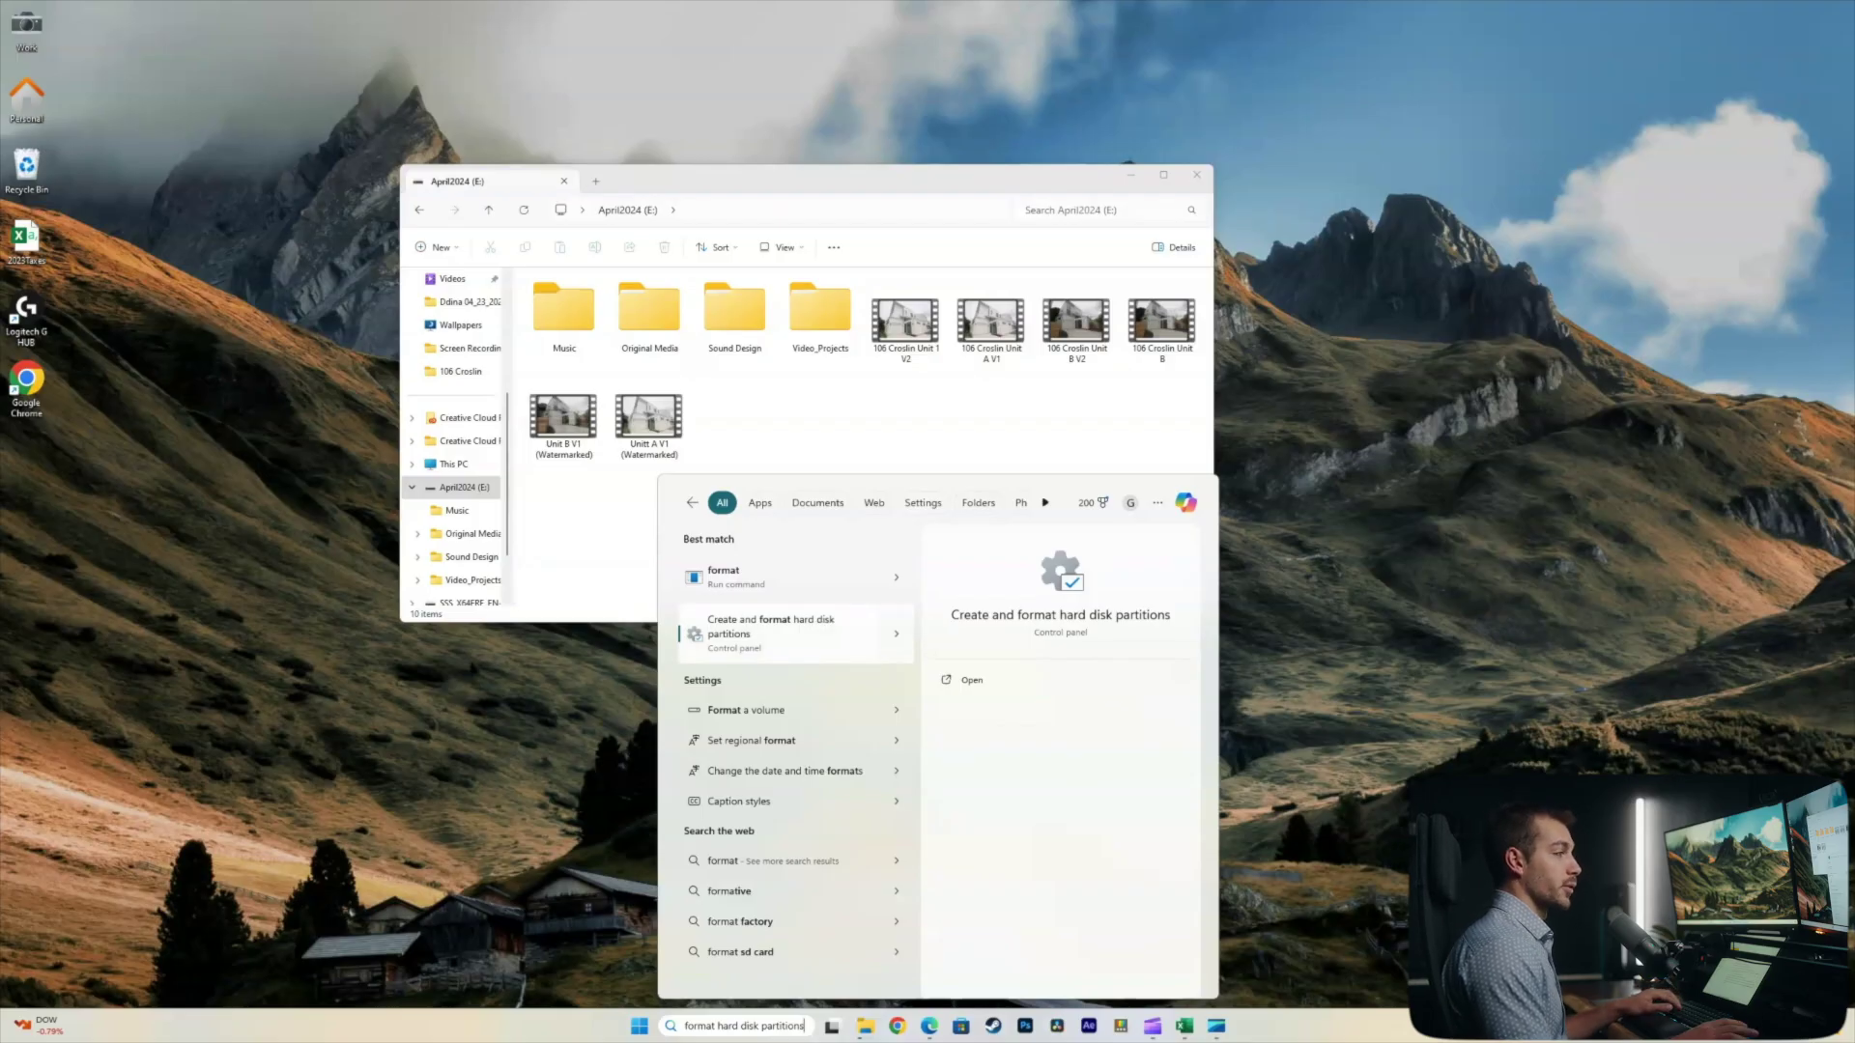
- In Disk Management, inspect the April2024 (E:) exFAT volume's options, then close the tool
key("Return")
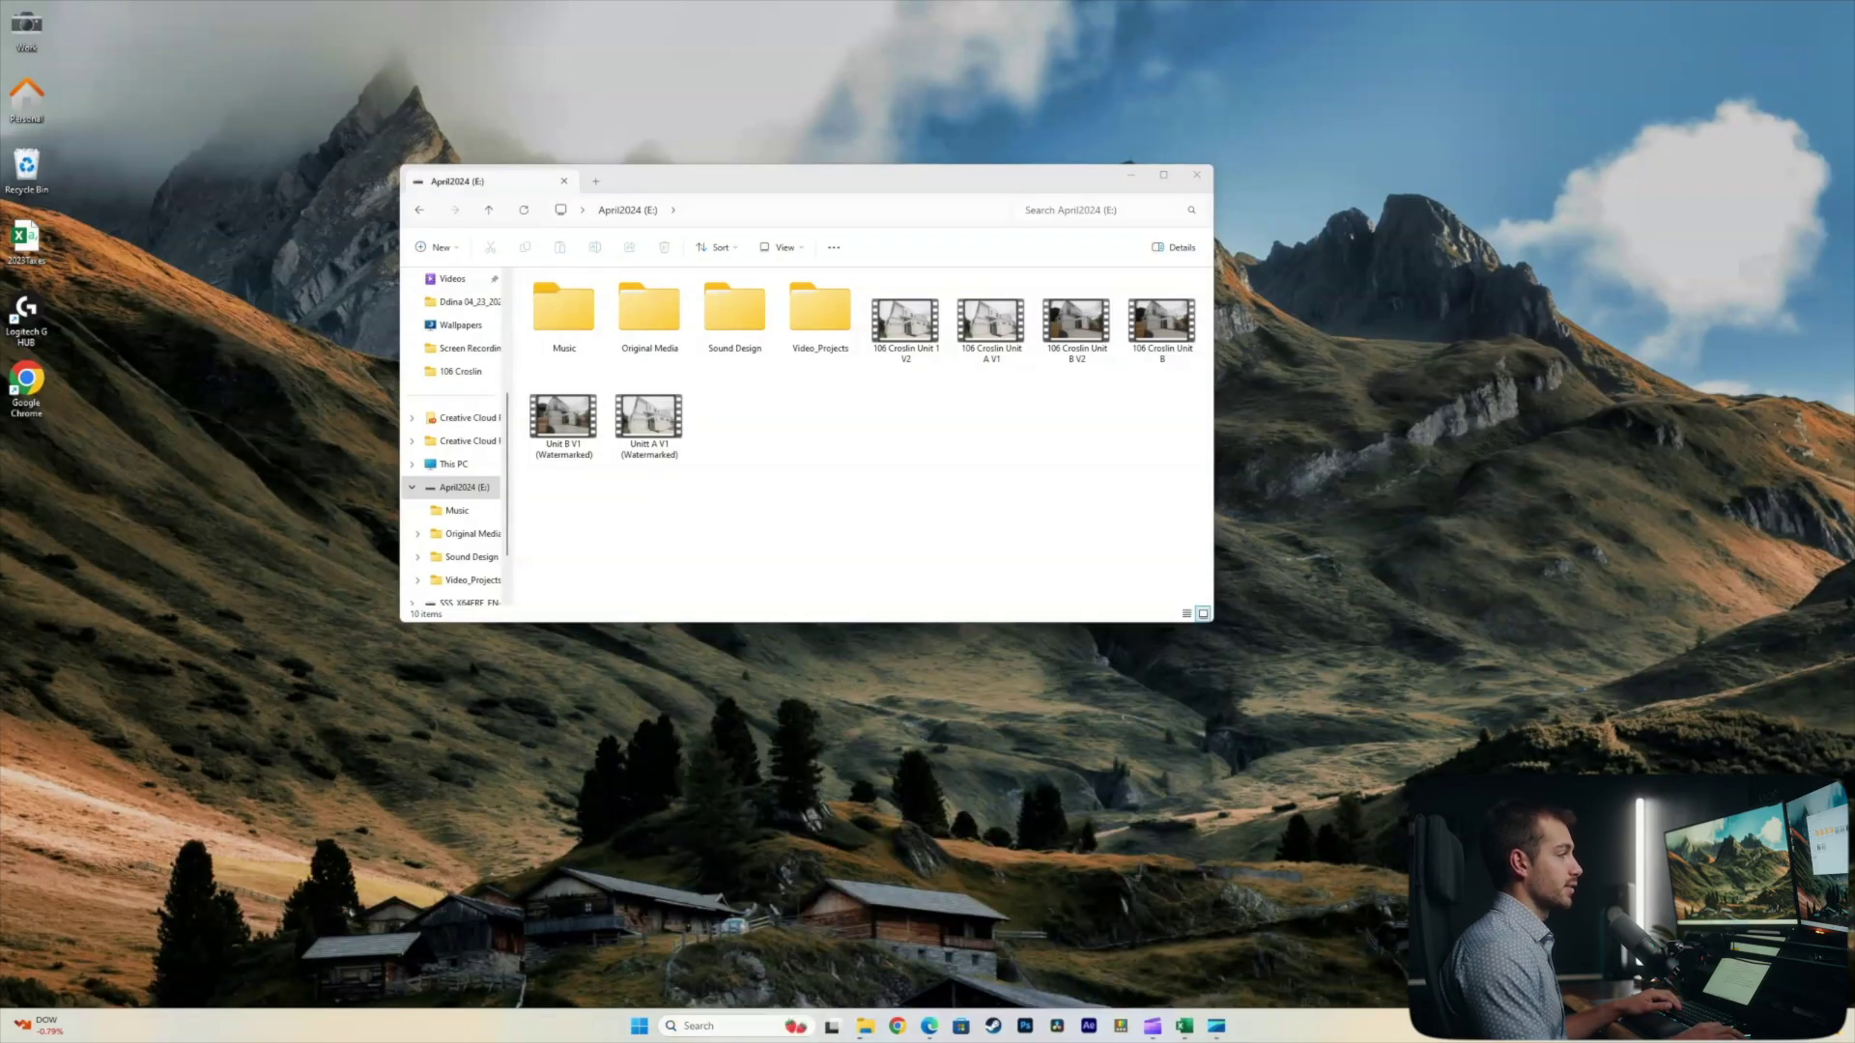
left_click_drag(222, 82, 1102, 457)
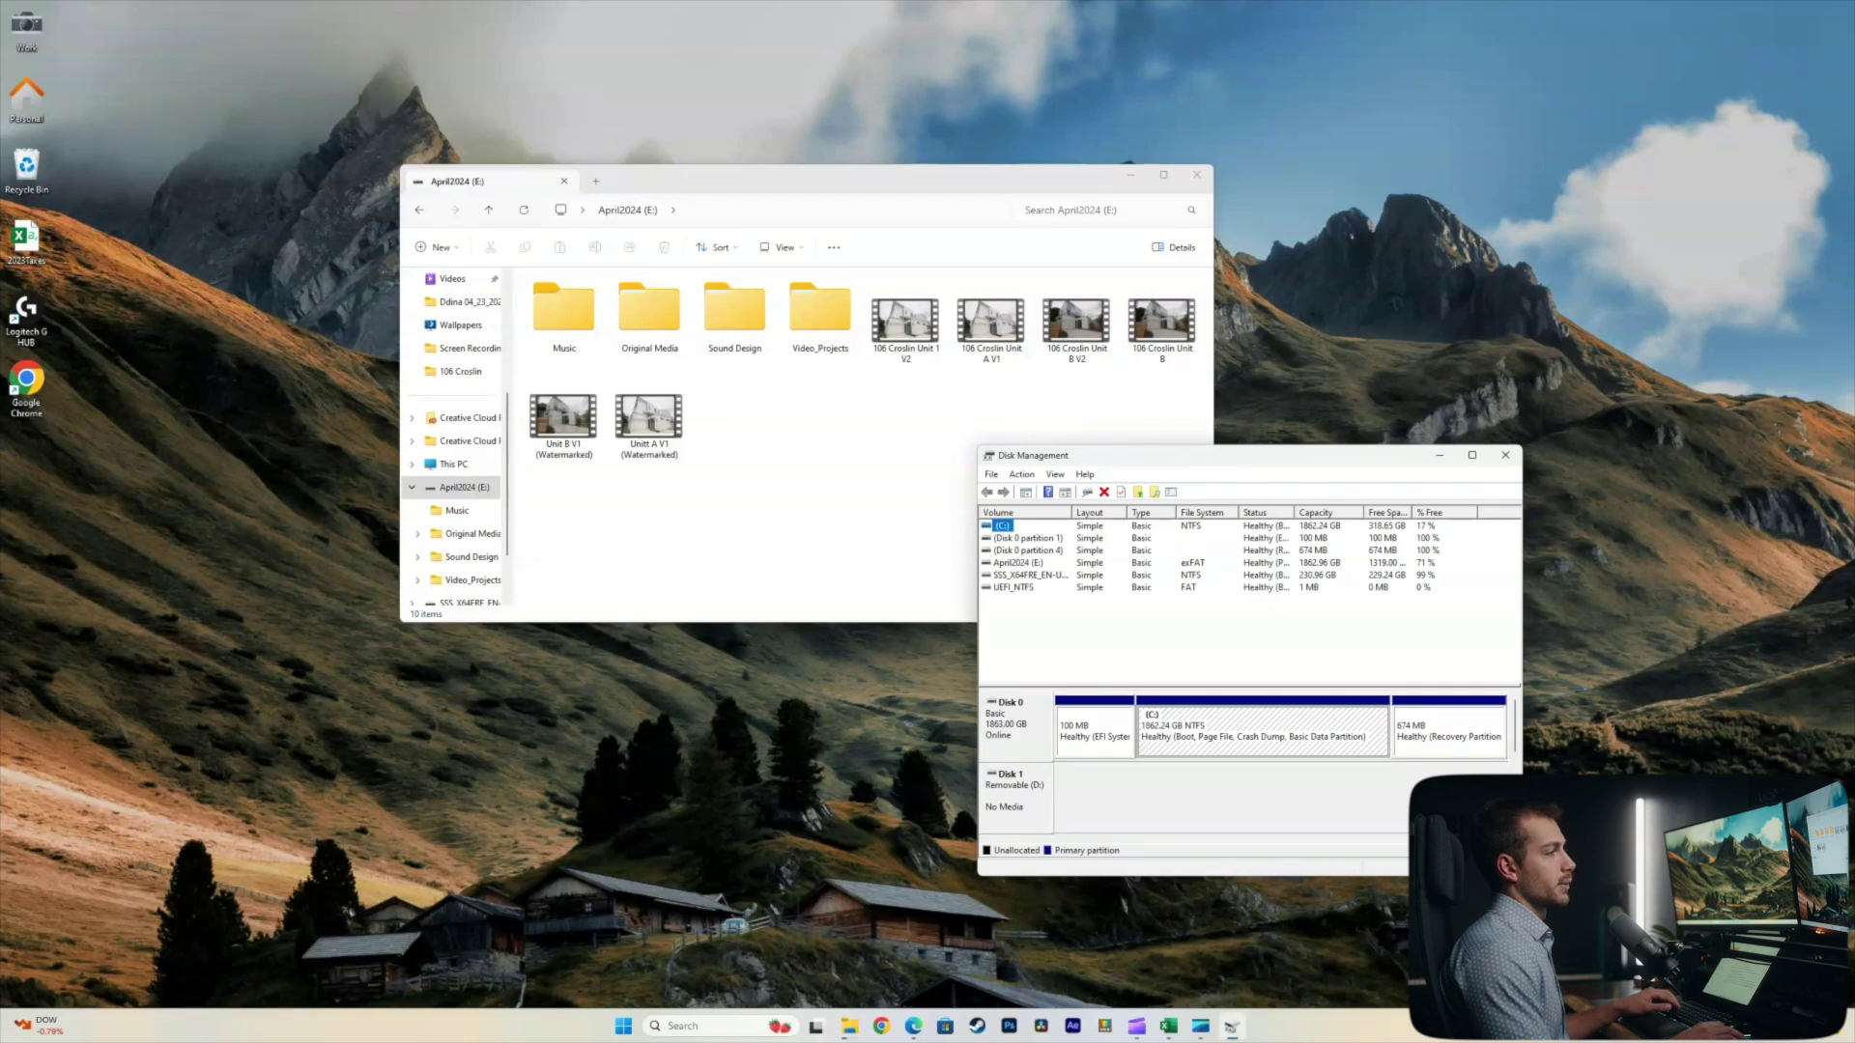
left_click(1019, 563)
right_click(1043, 562)
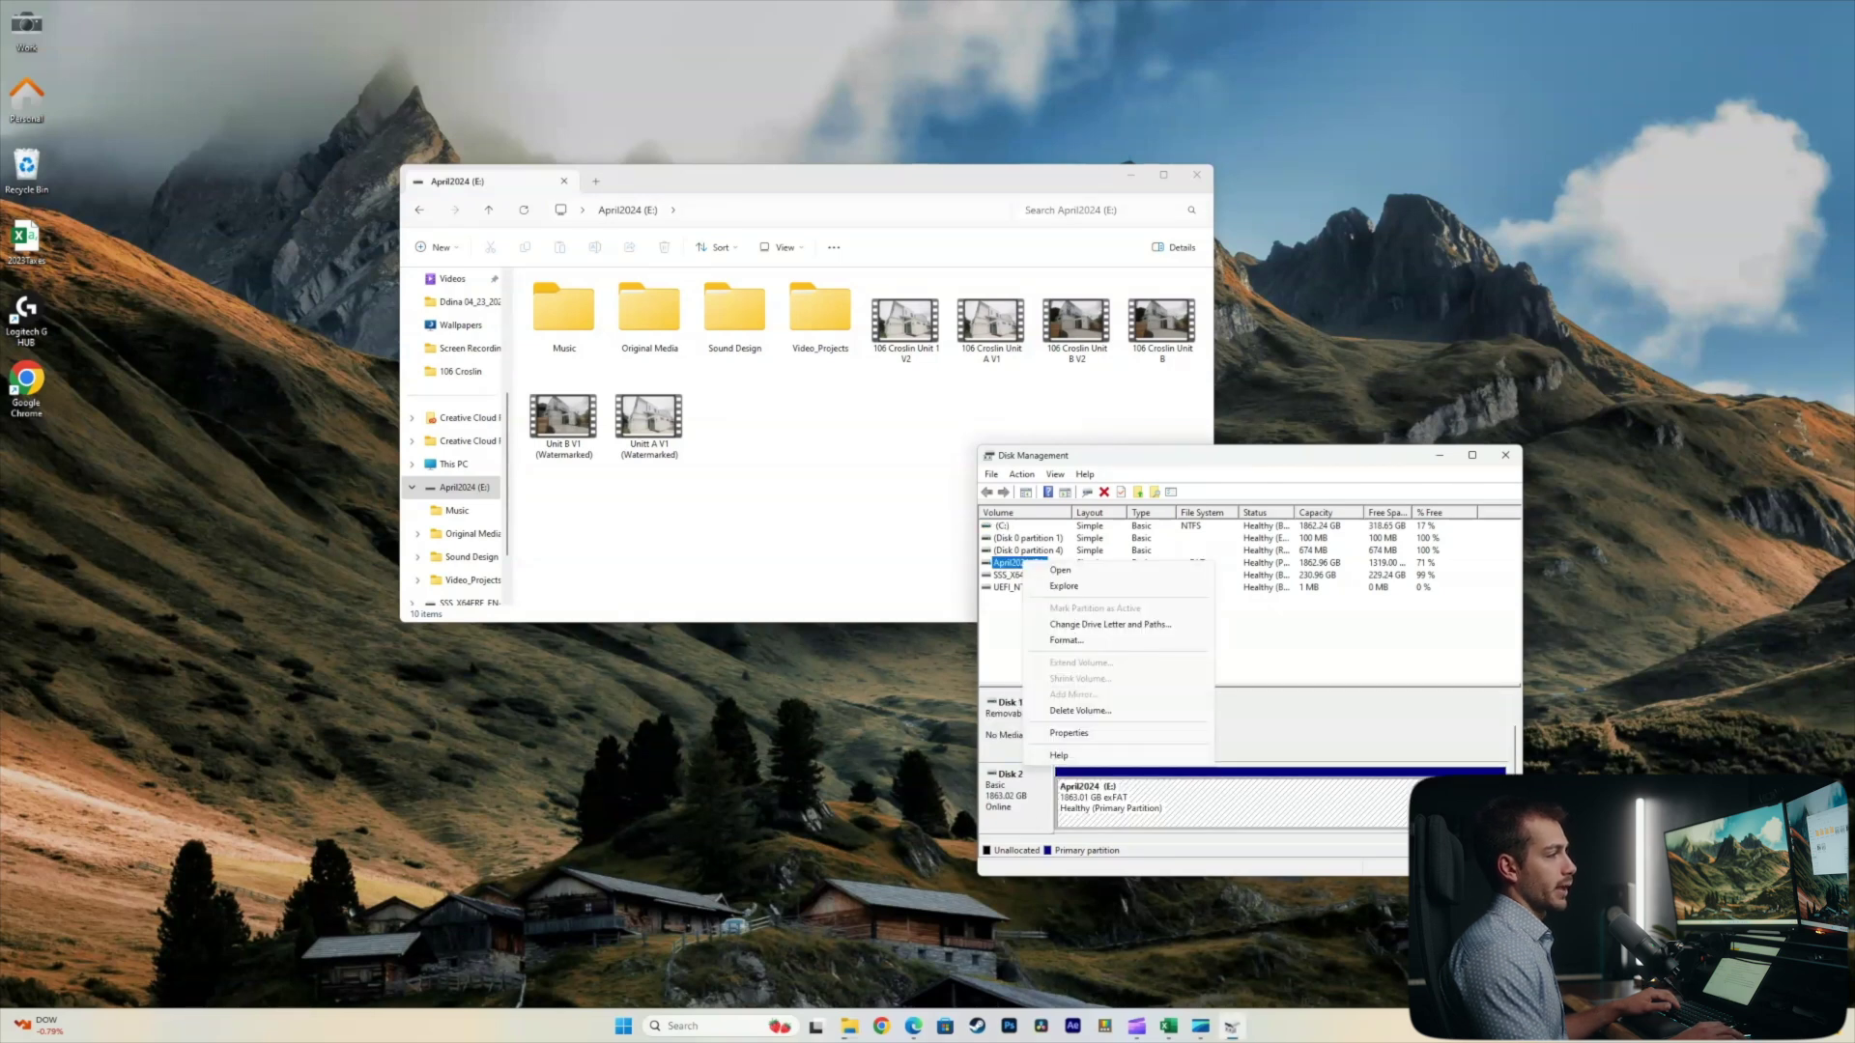
left_click(1028, 551)
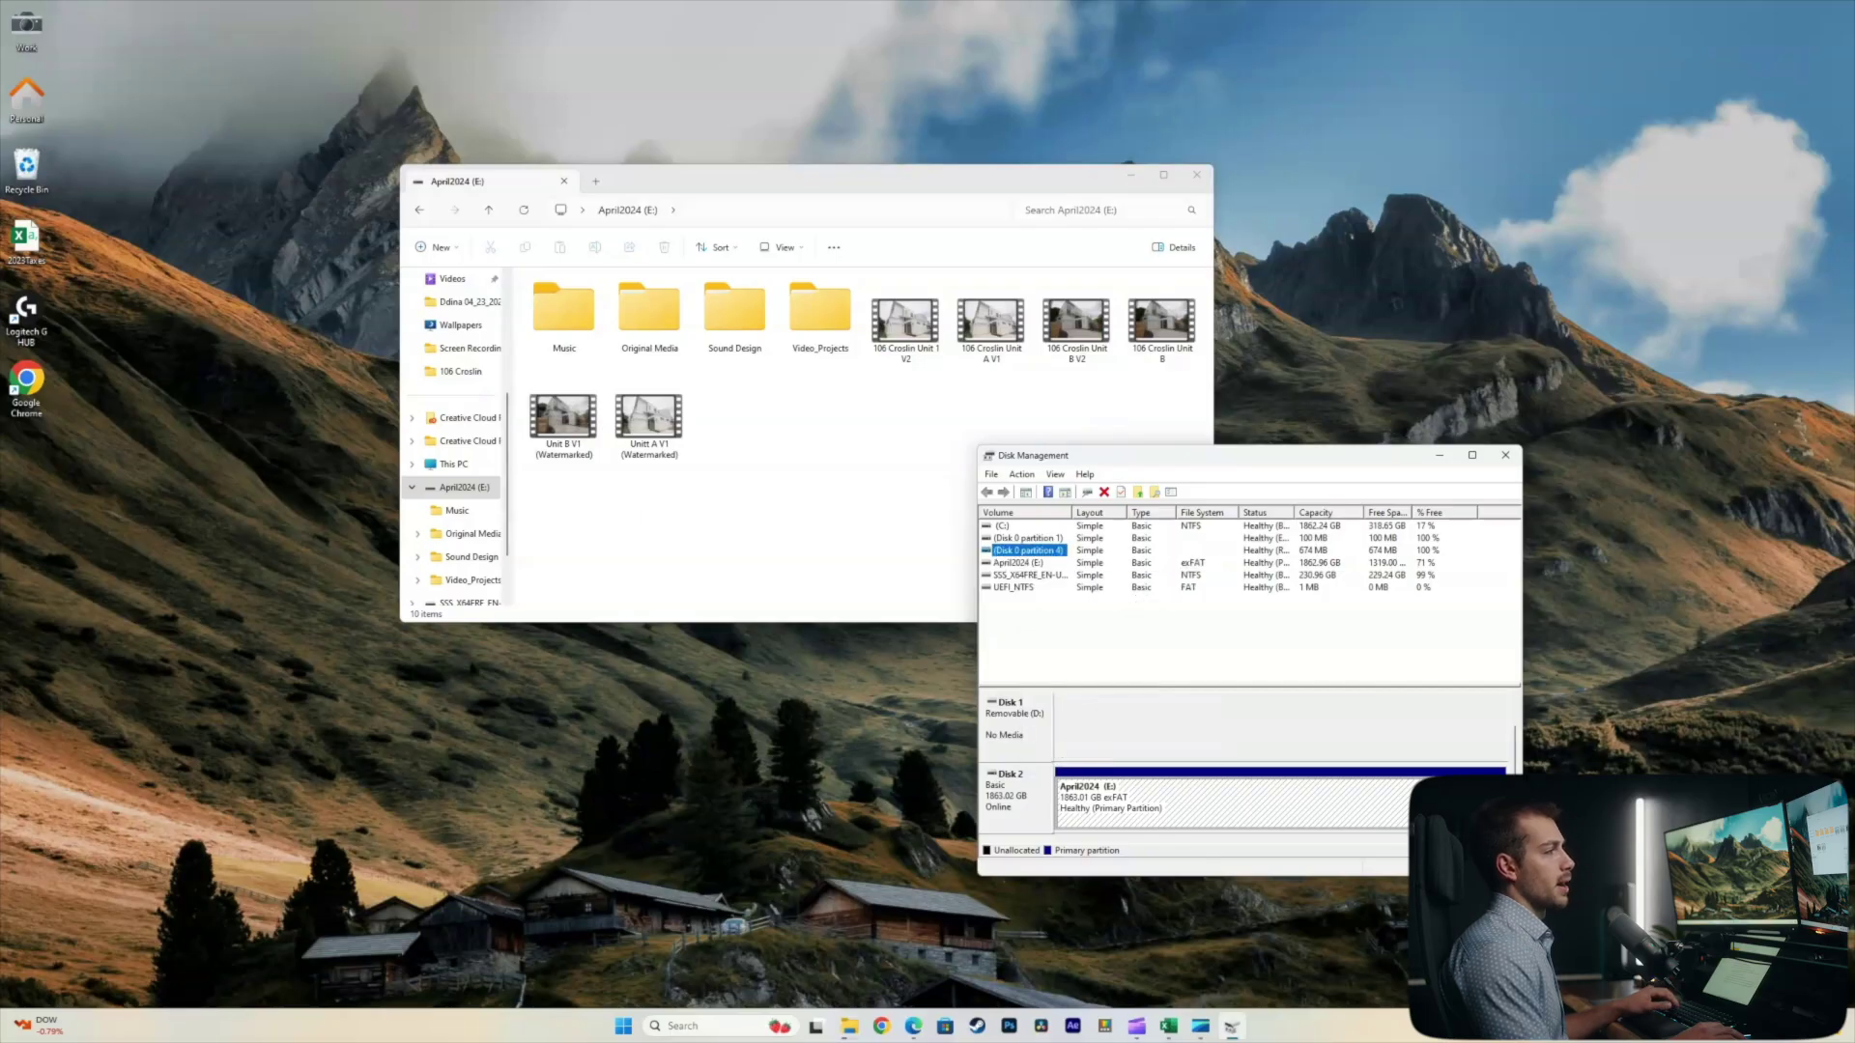
left_click(1018, 563)
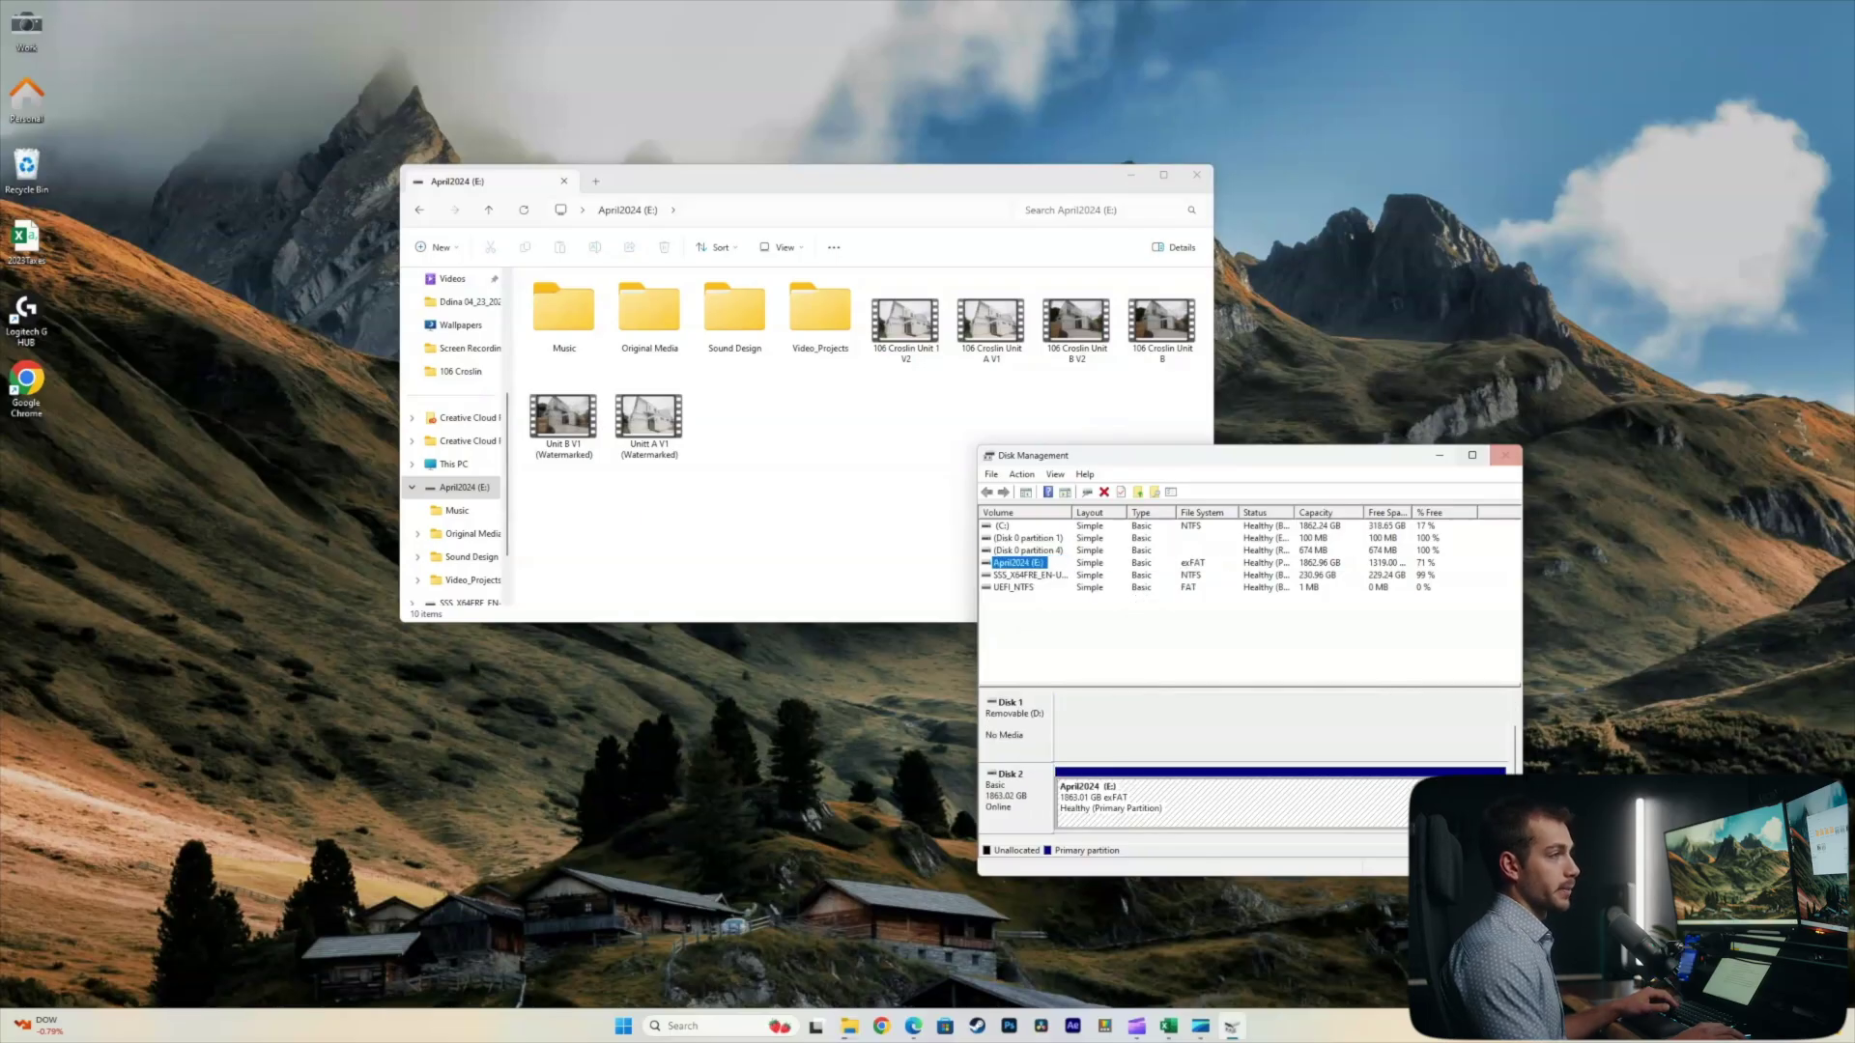
left_click_drag(1253, 464, 1379, 525)
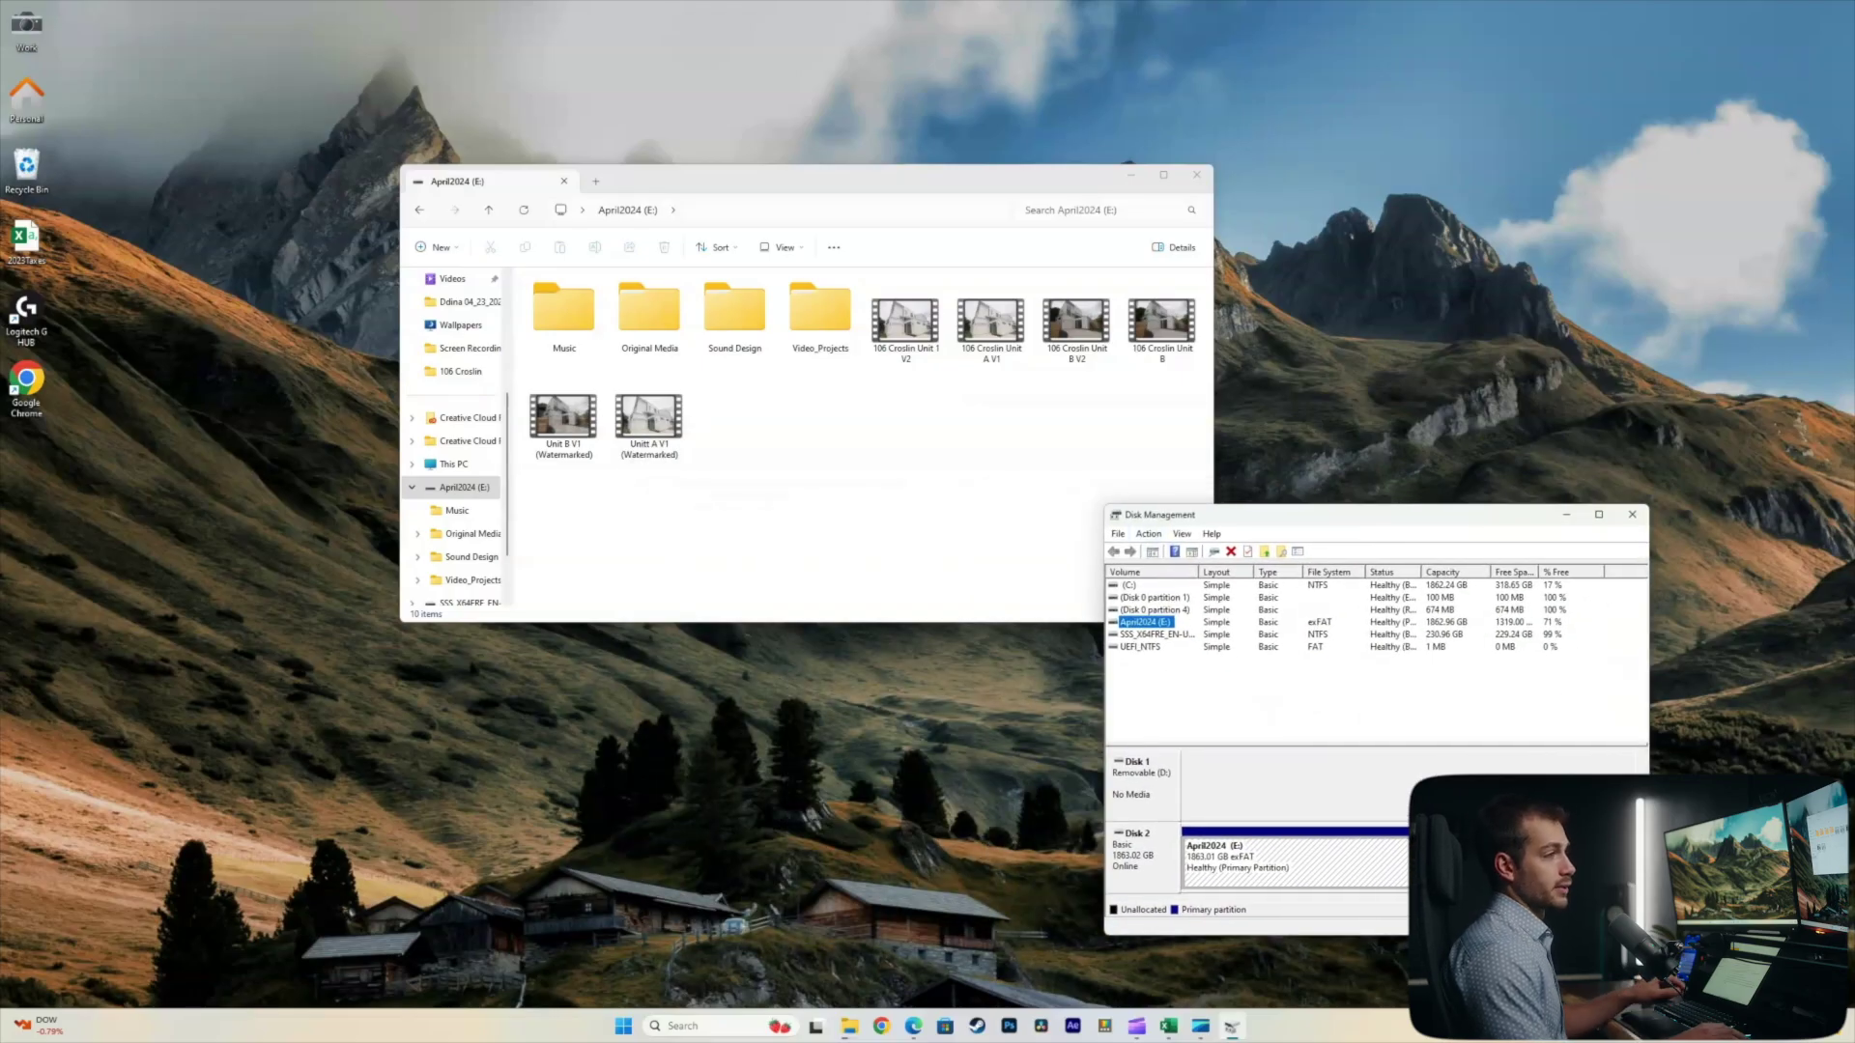
left_click(1631, 514)
left_click_drag(736, 190, 649, 240)
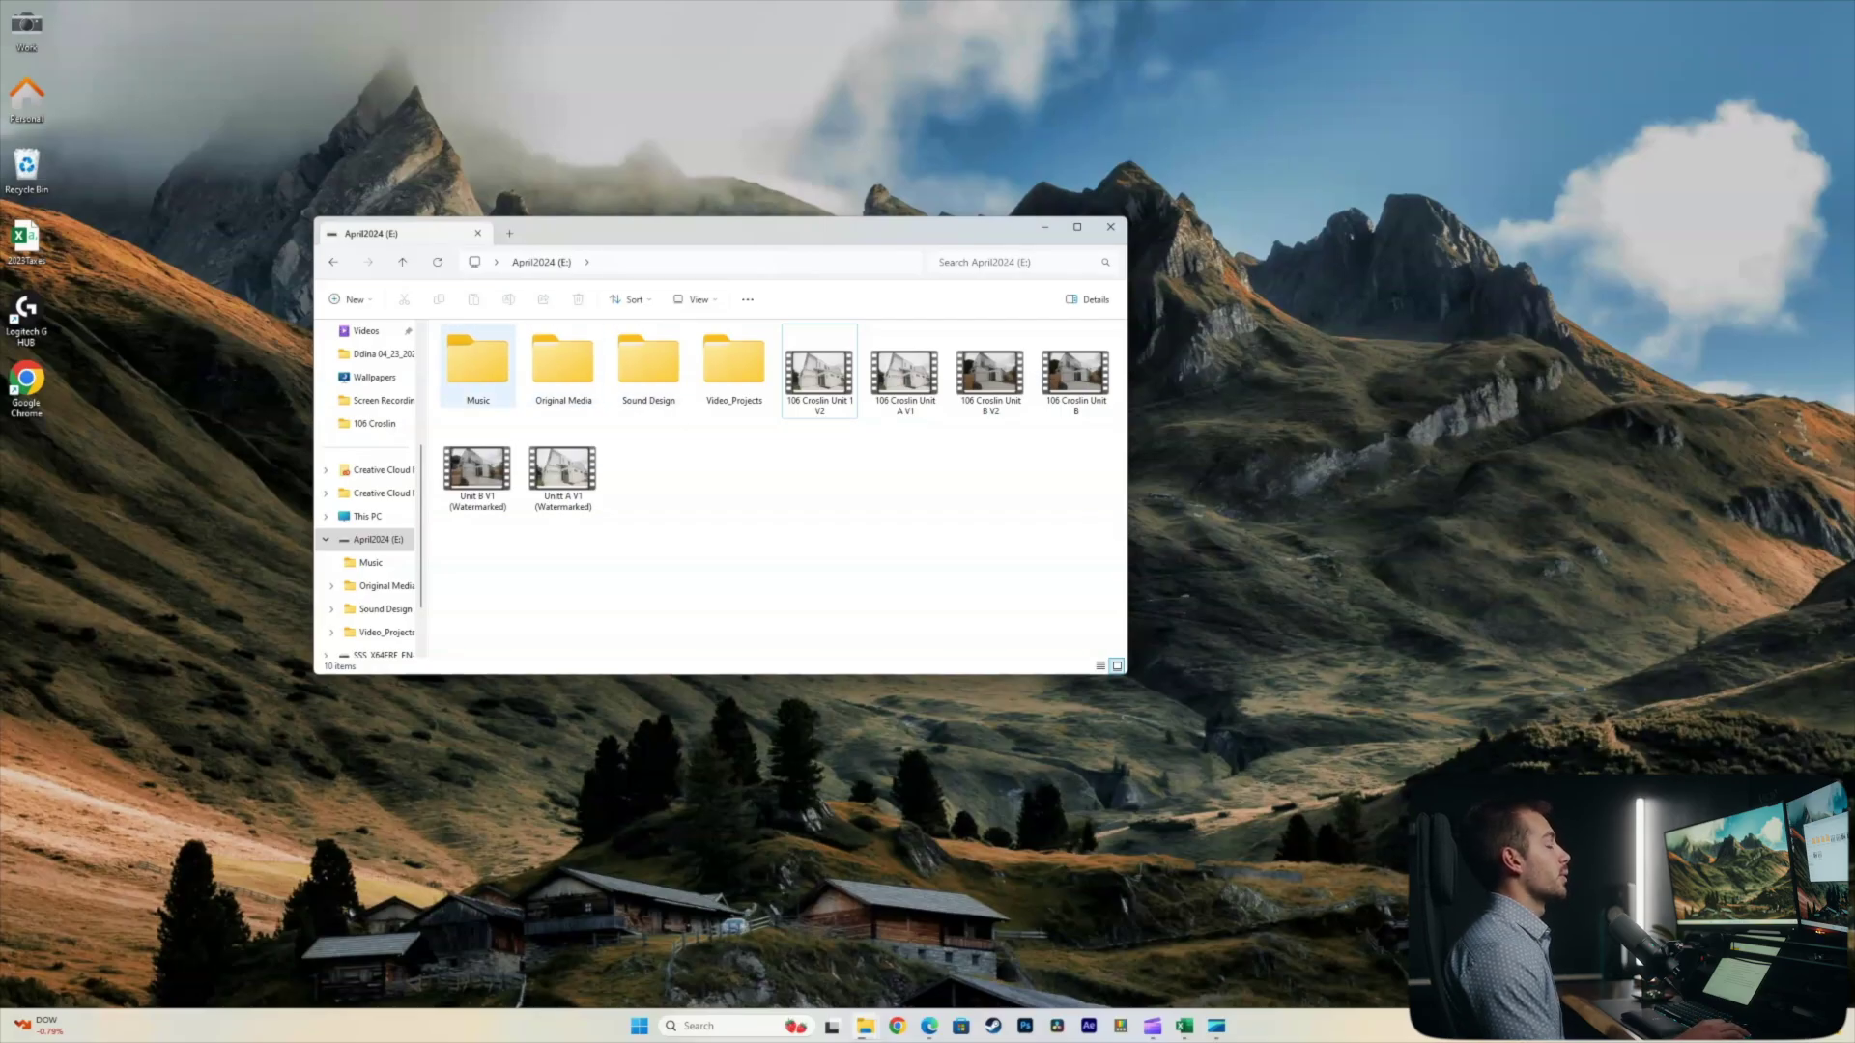
left_click_drag(618, 233, 876, 199)
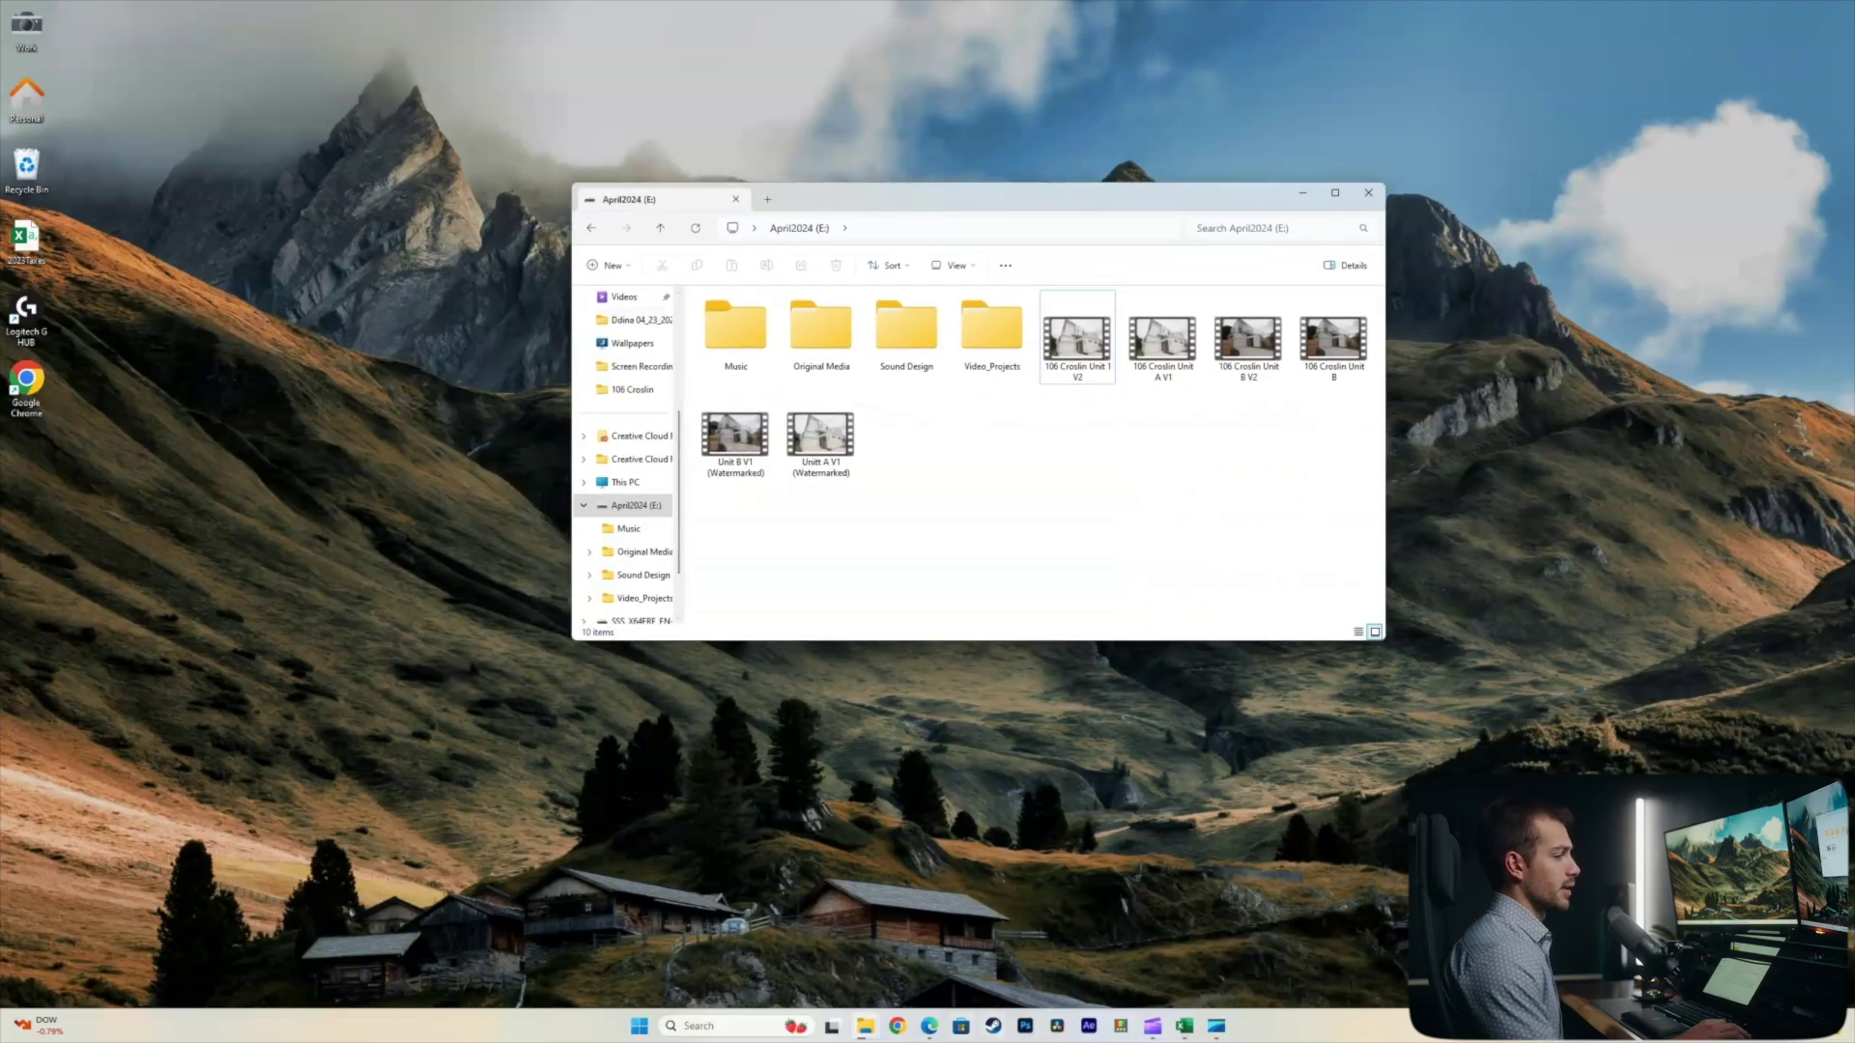
double_click(735, 333)
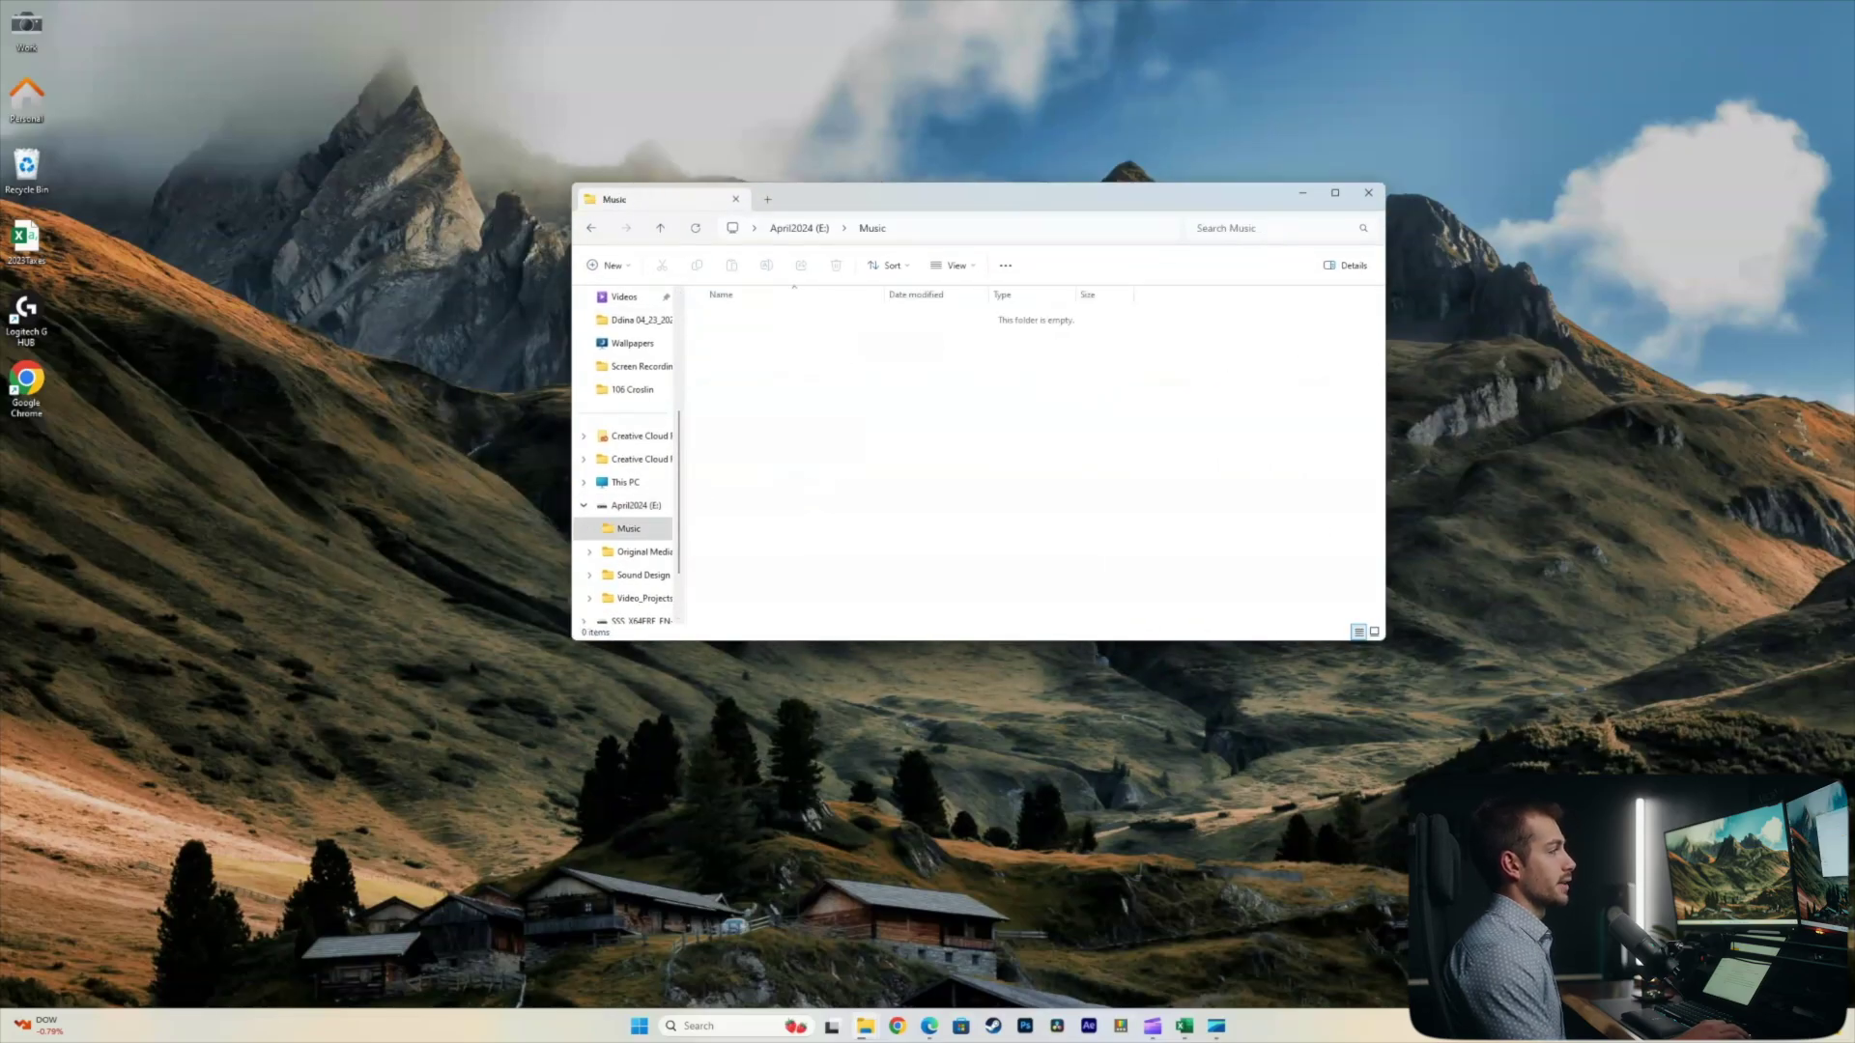
key("alt+Left")
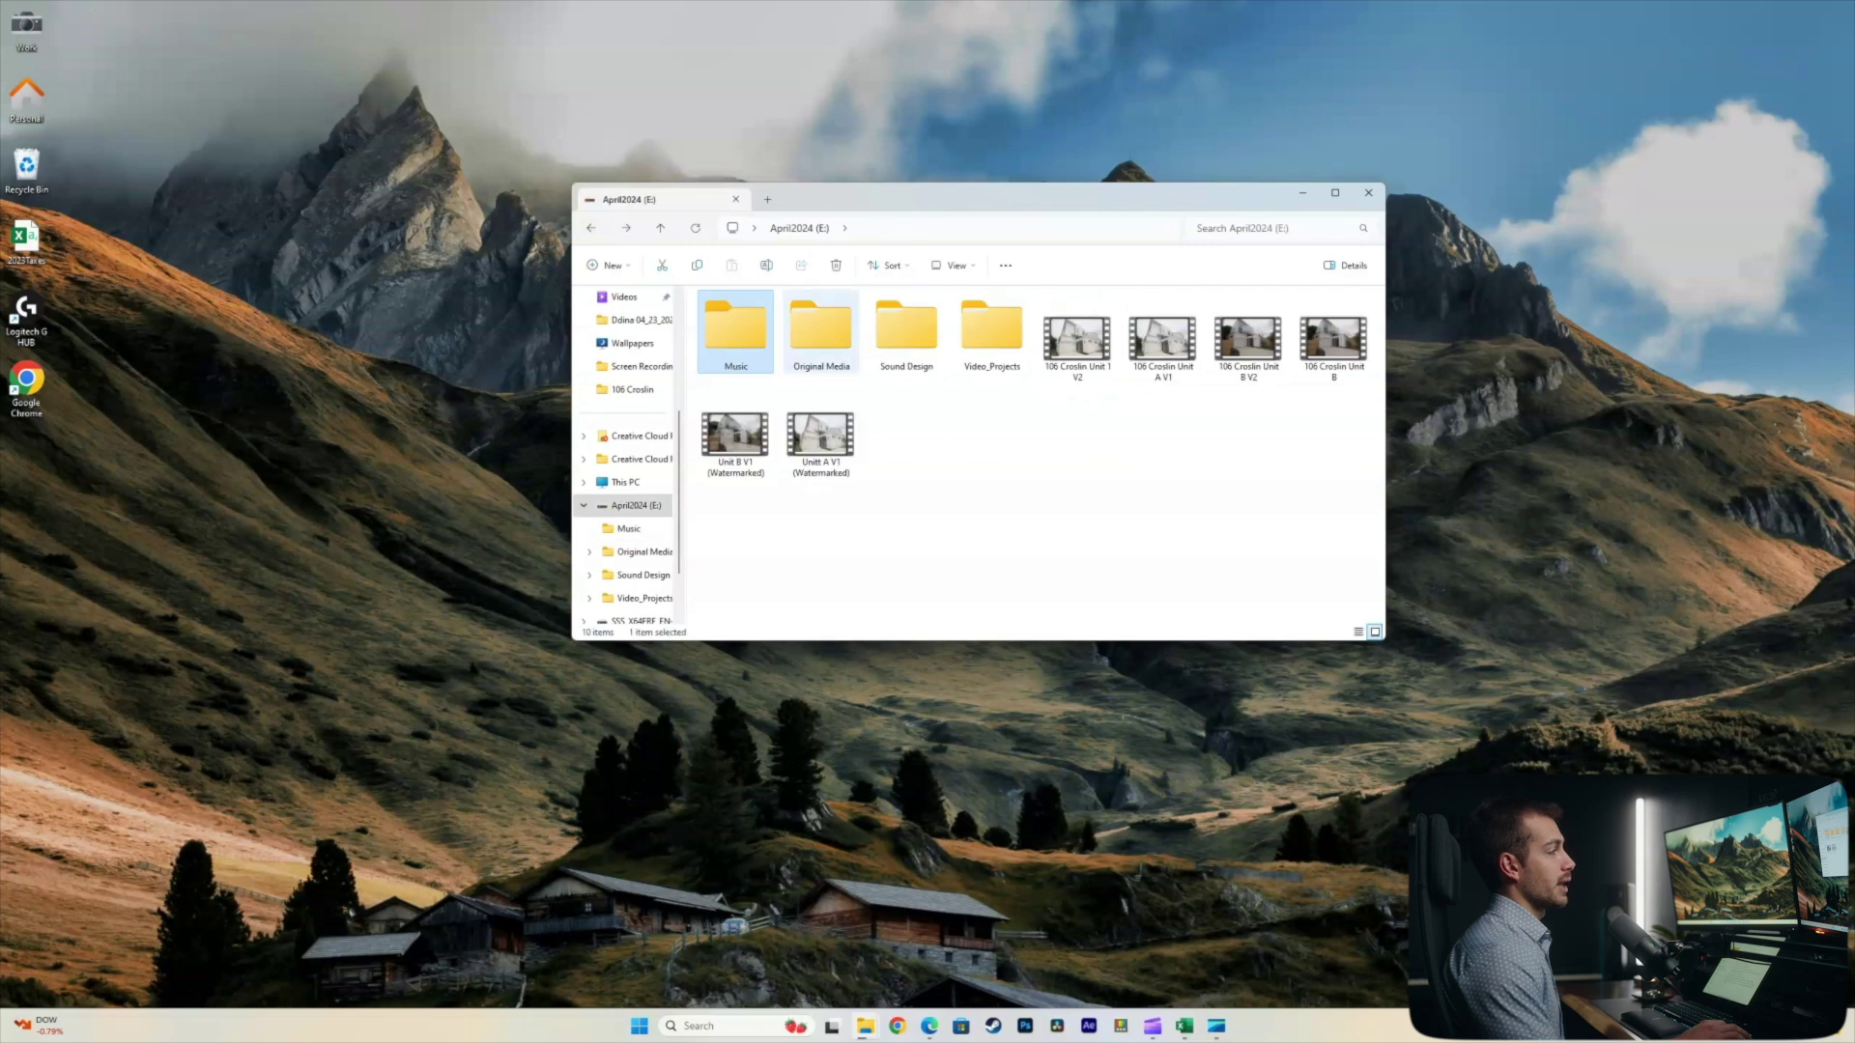
double_click(907, 333)
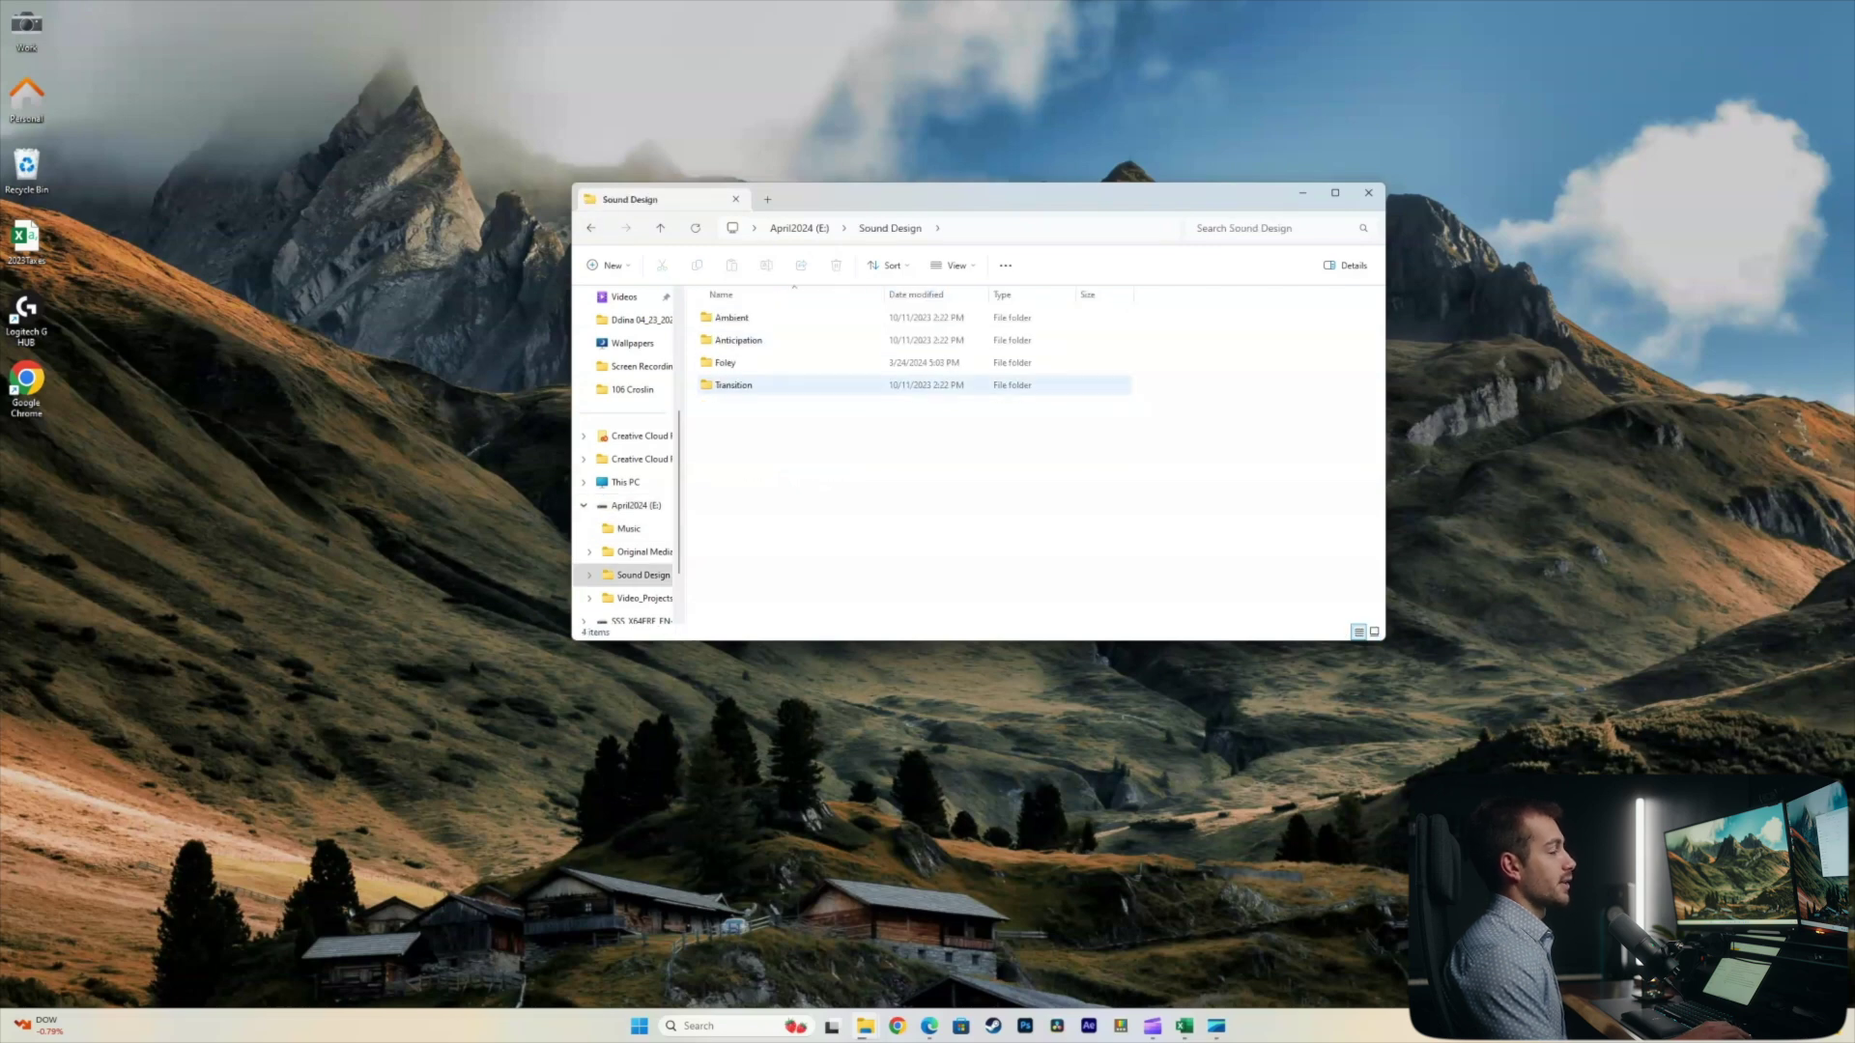
double_click(731, 318)
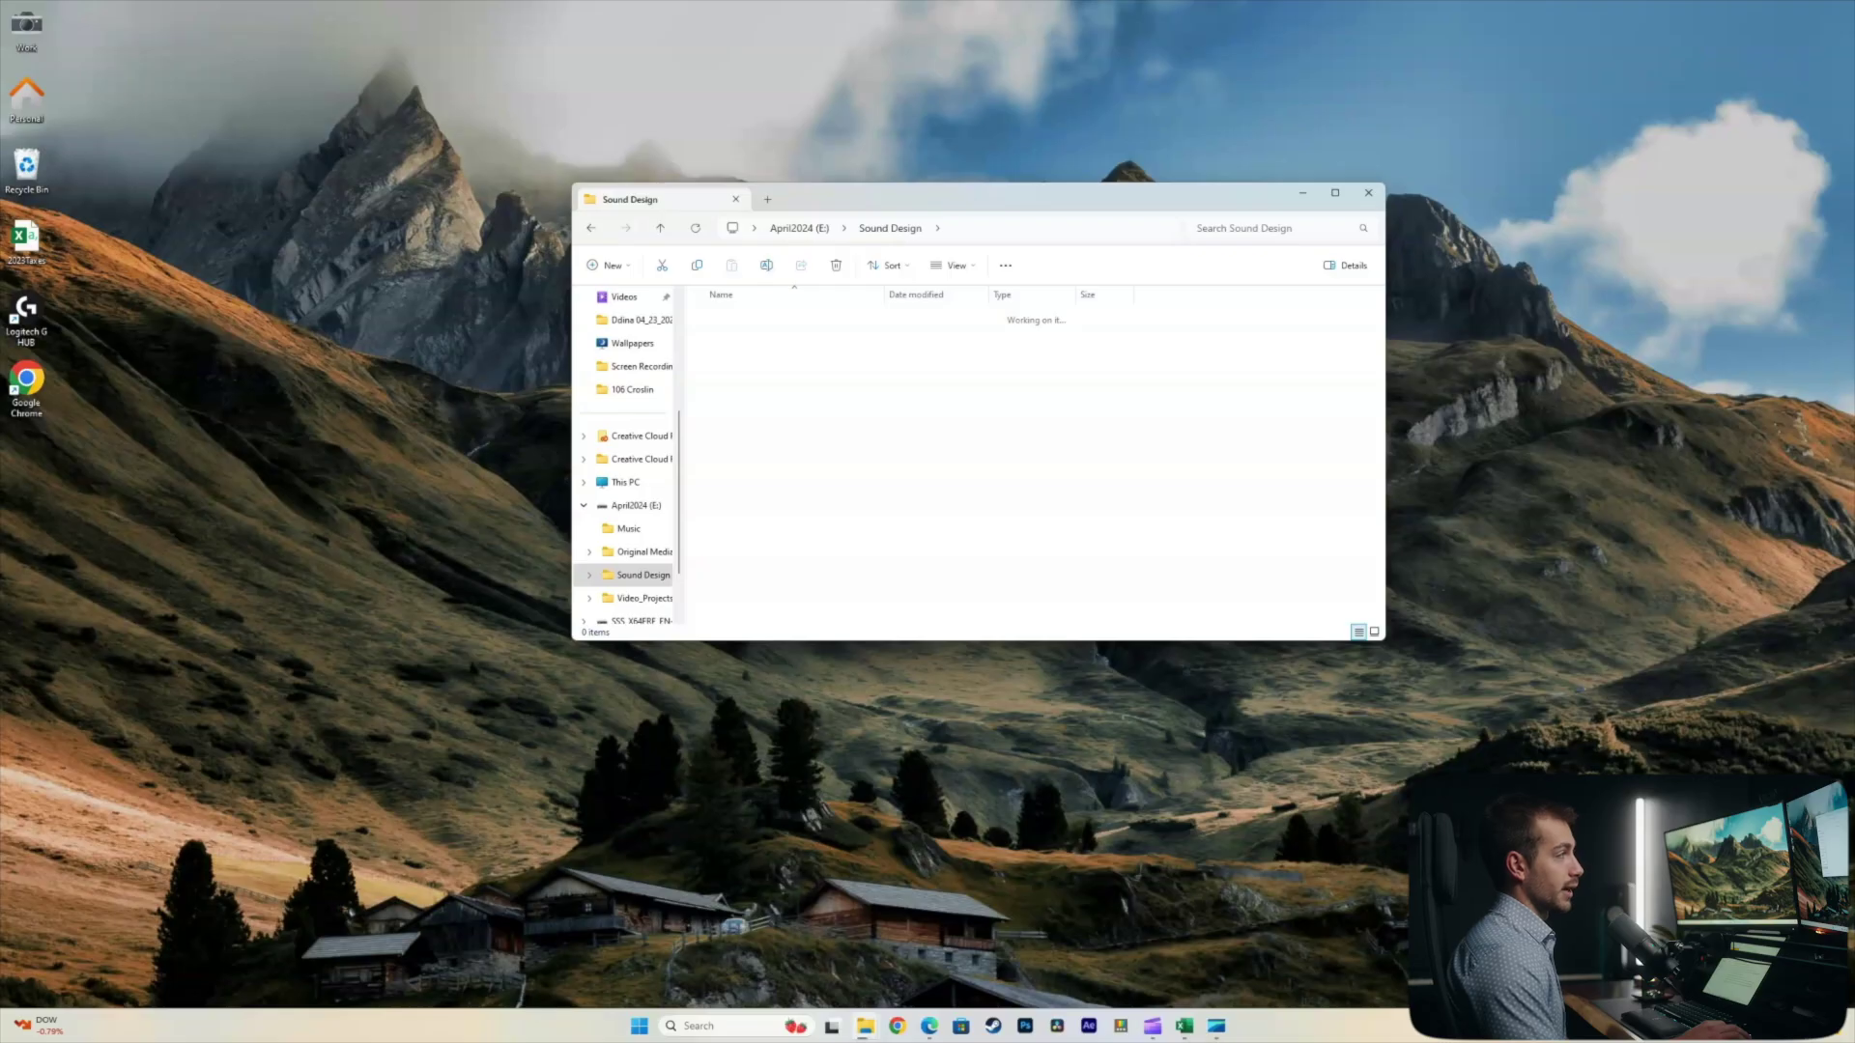
key("alt+Left")
double_click(731, 318)
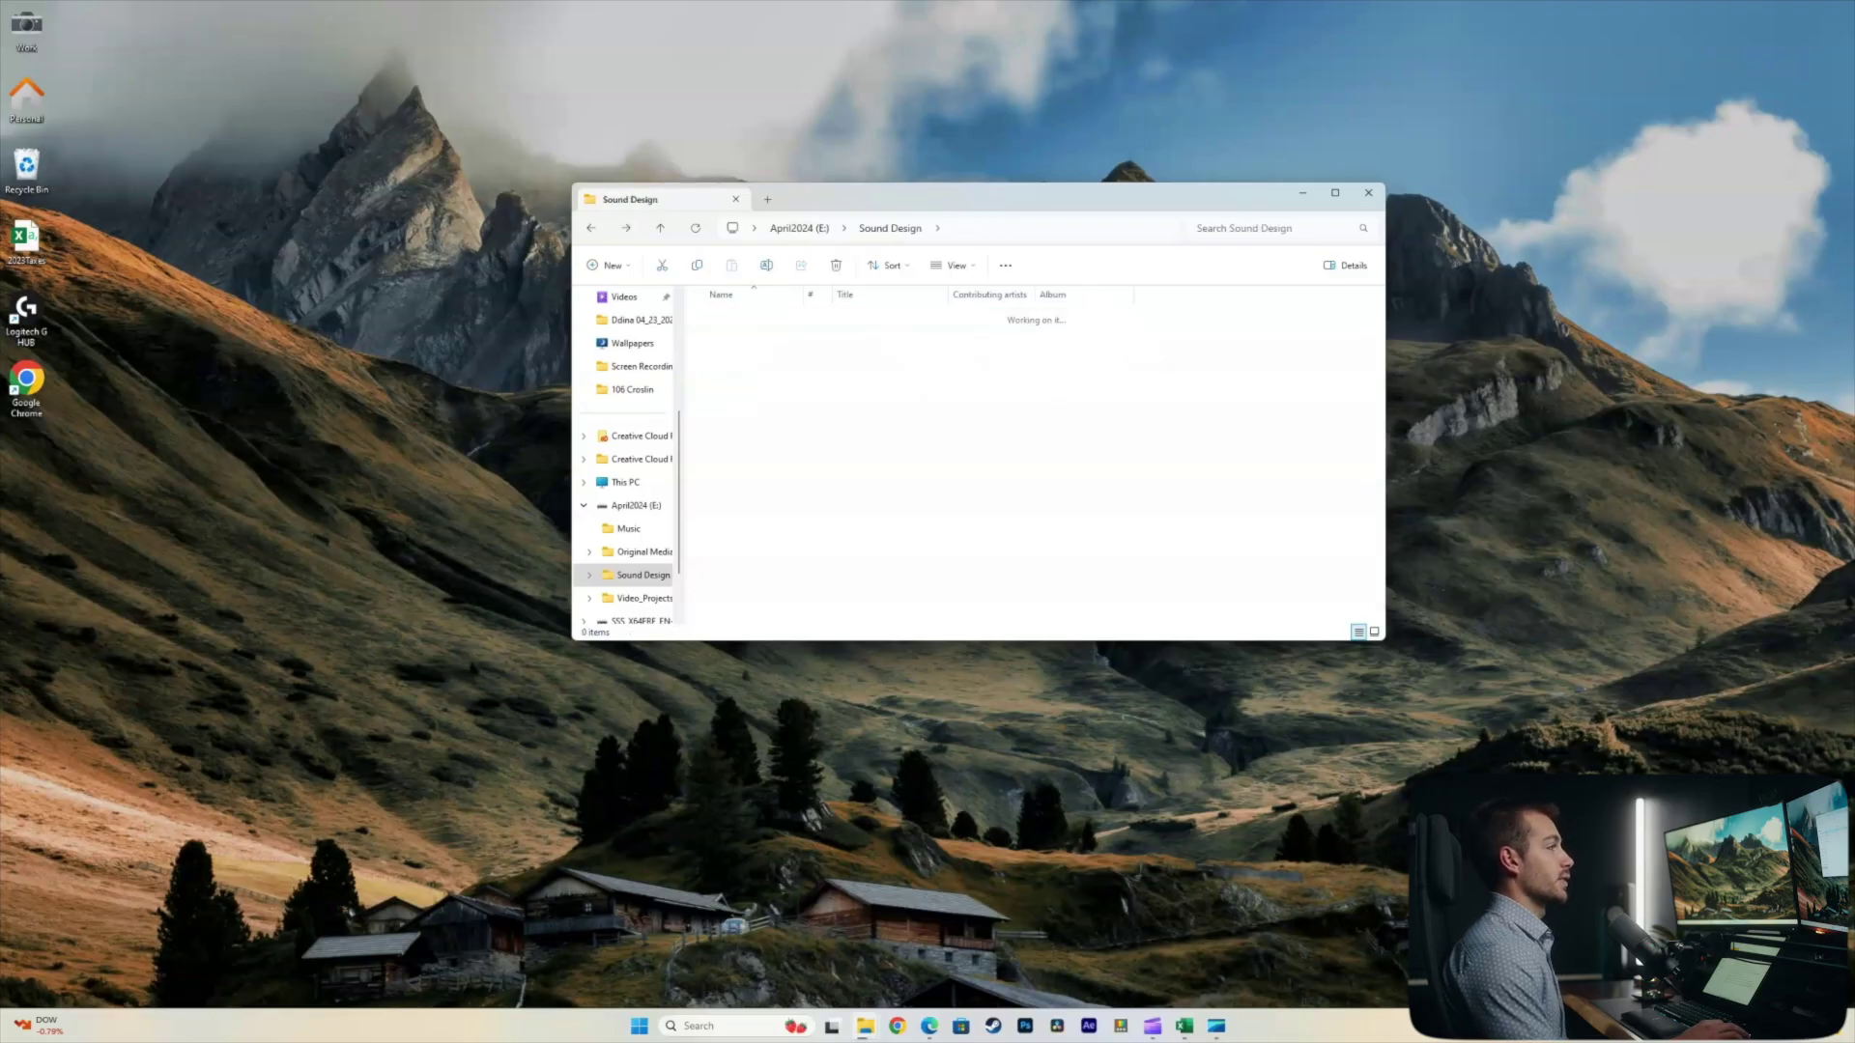
key("alt+Right")
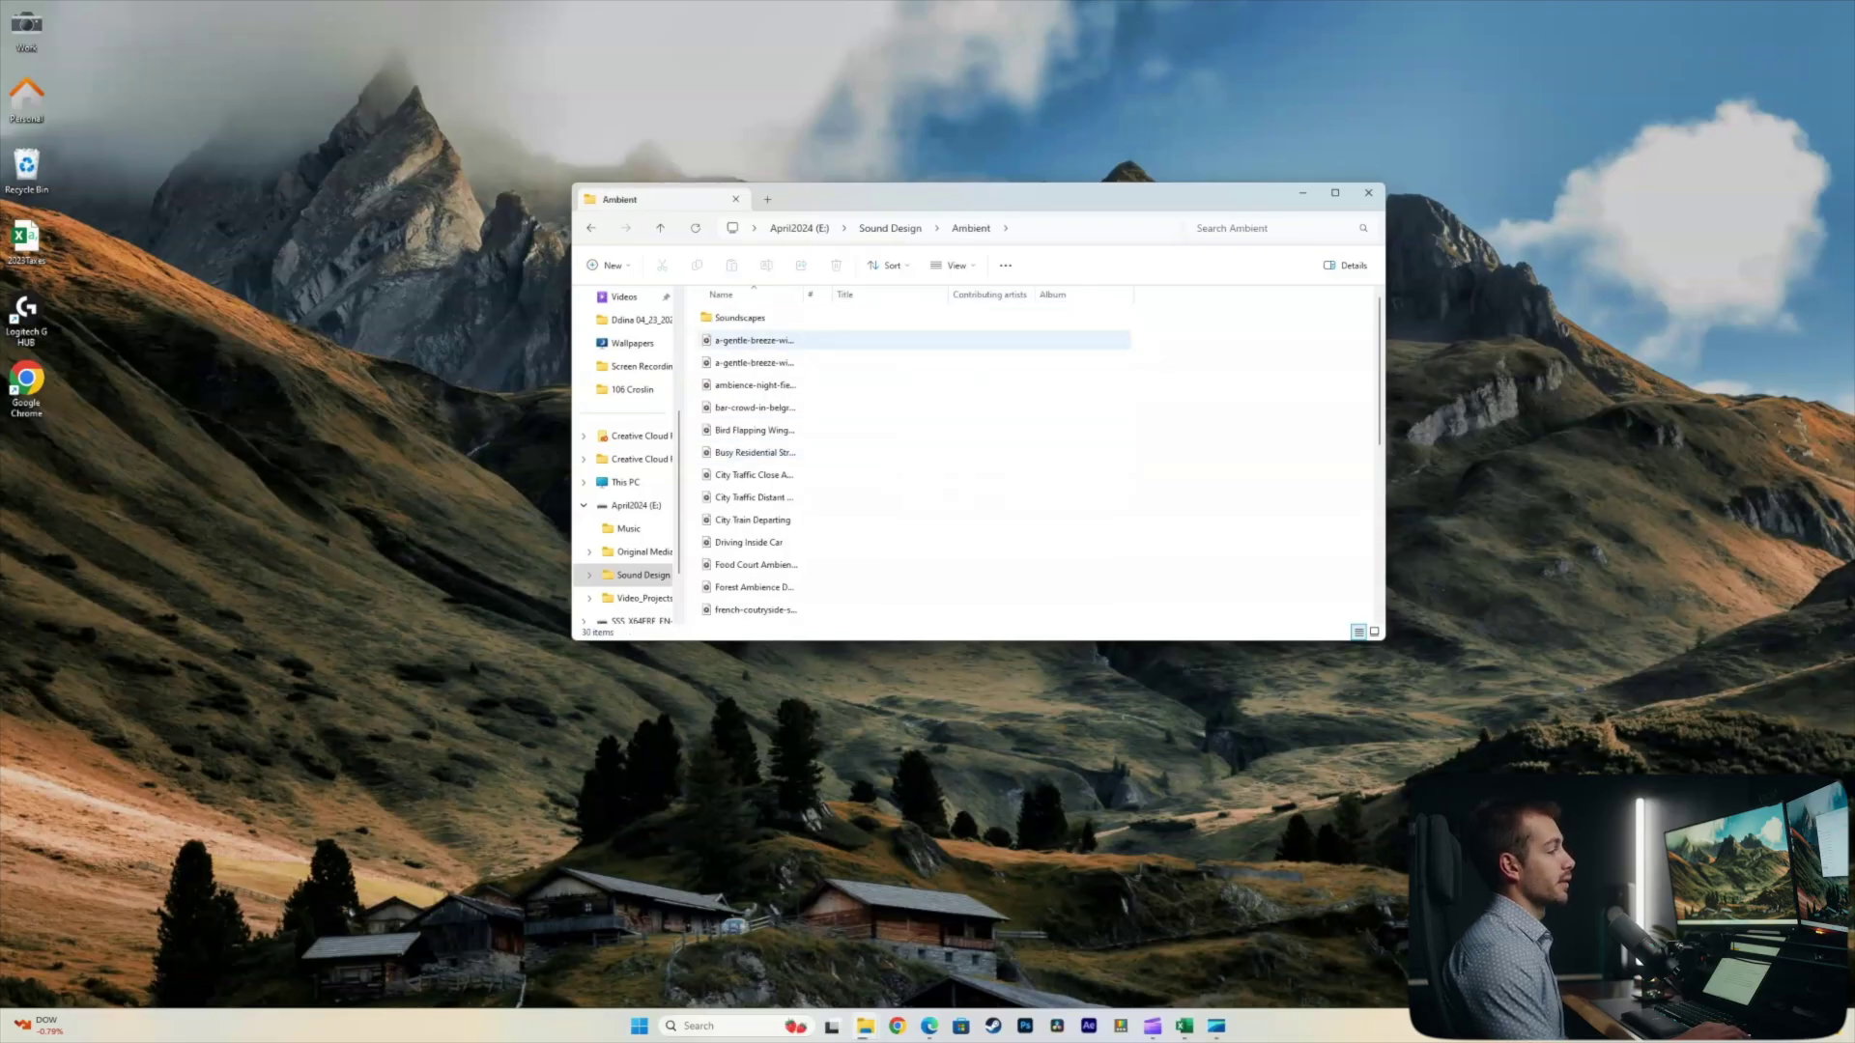
scroll(831, 430, "down", 2)
scroll(831, 523, "down", 1)
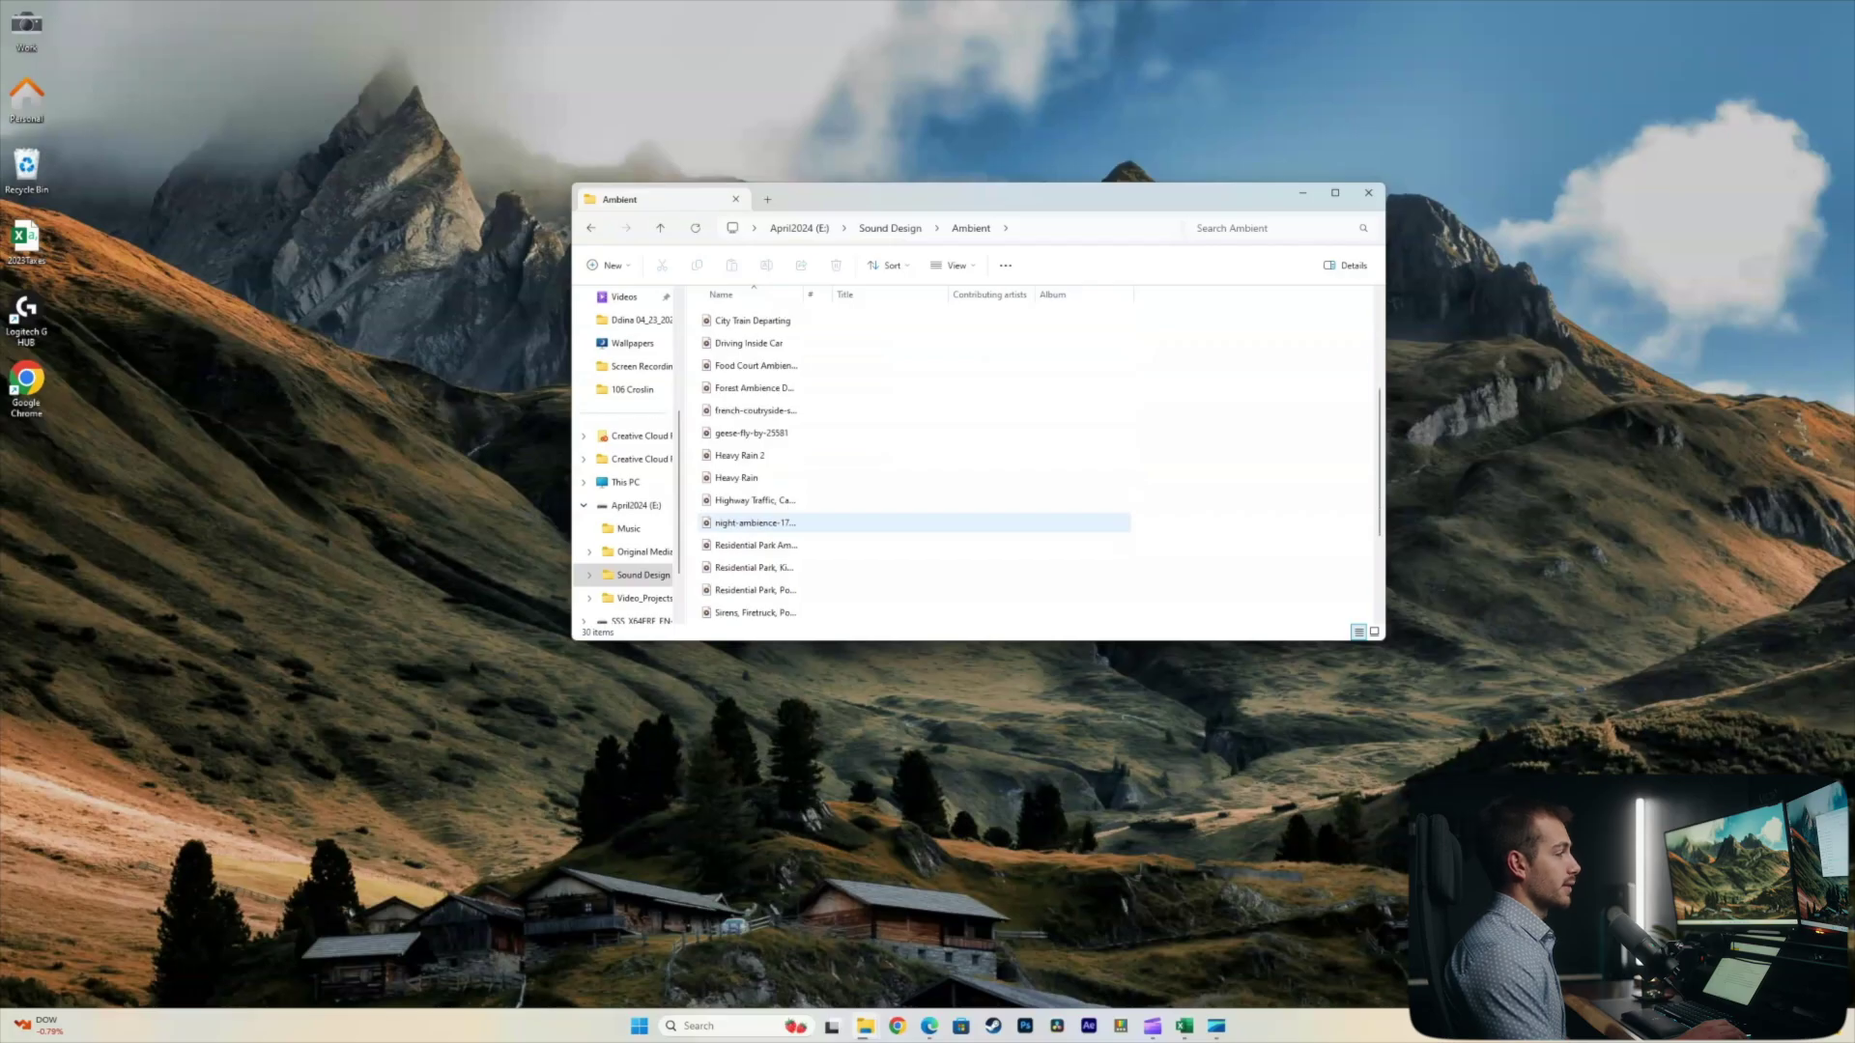
key("Down")
key("Down")
key("Down")
key("Down")
key("Down")
key("Down")
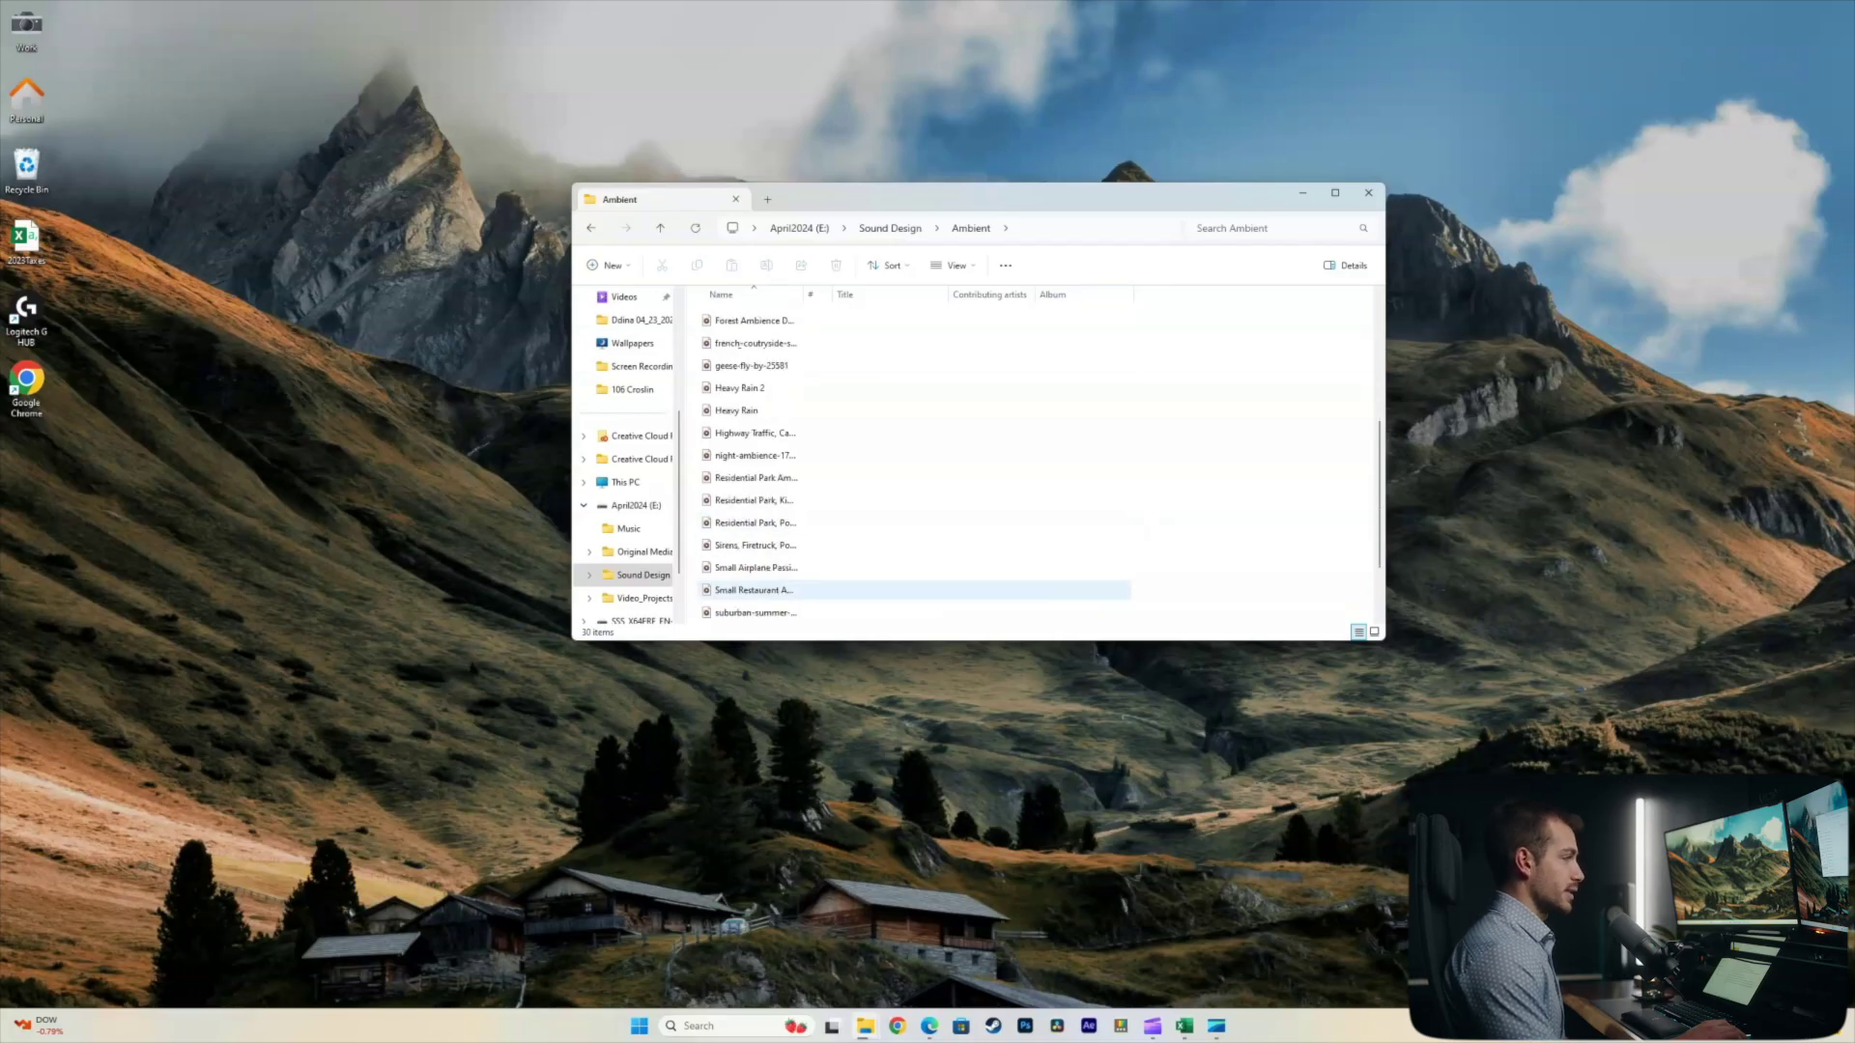
key("Down")
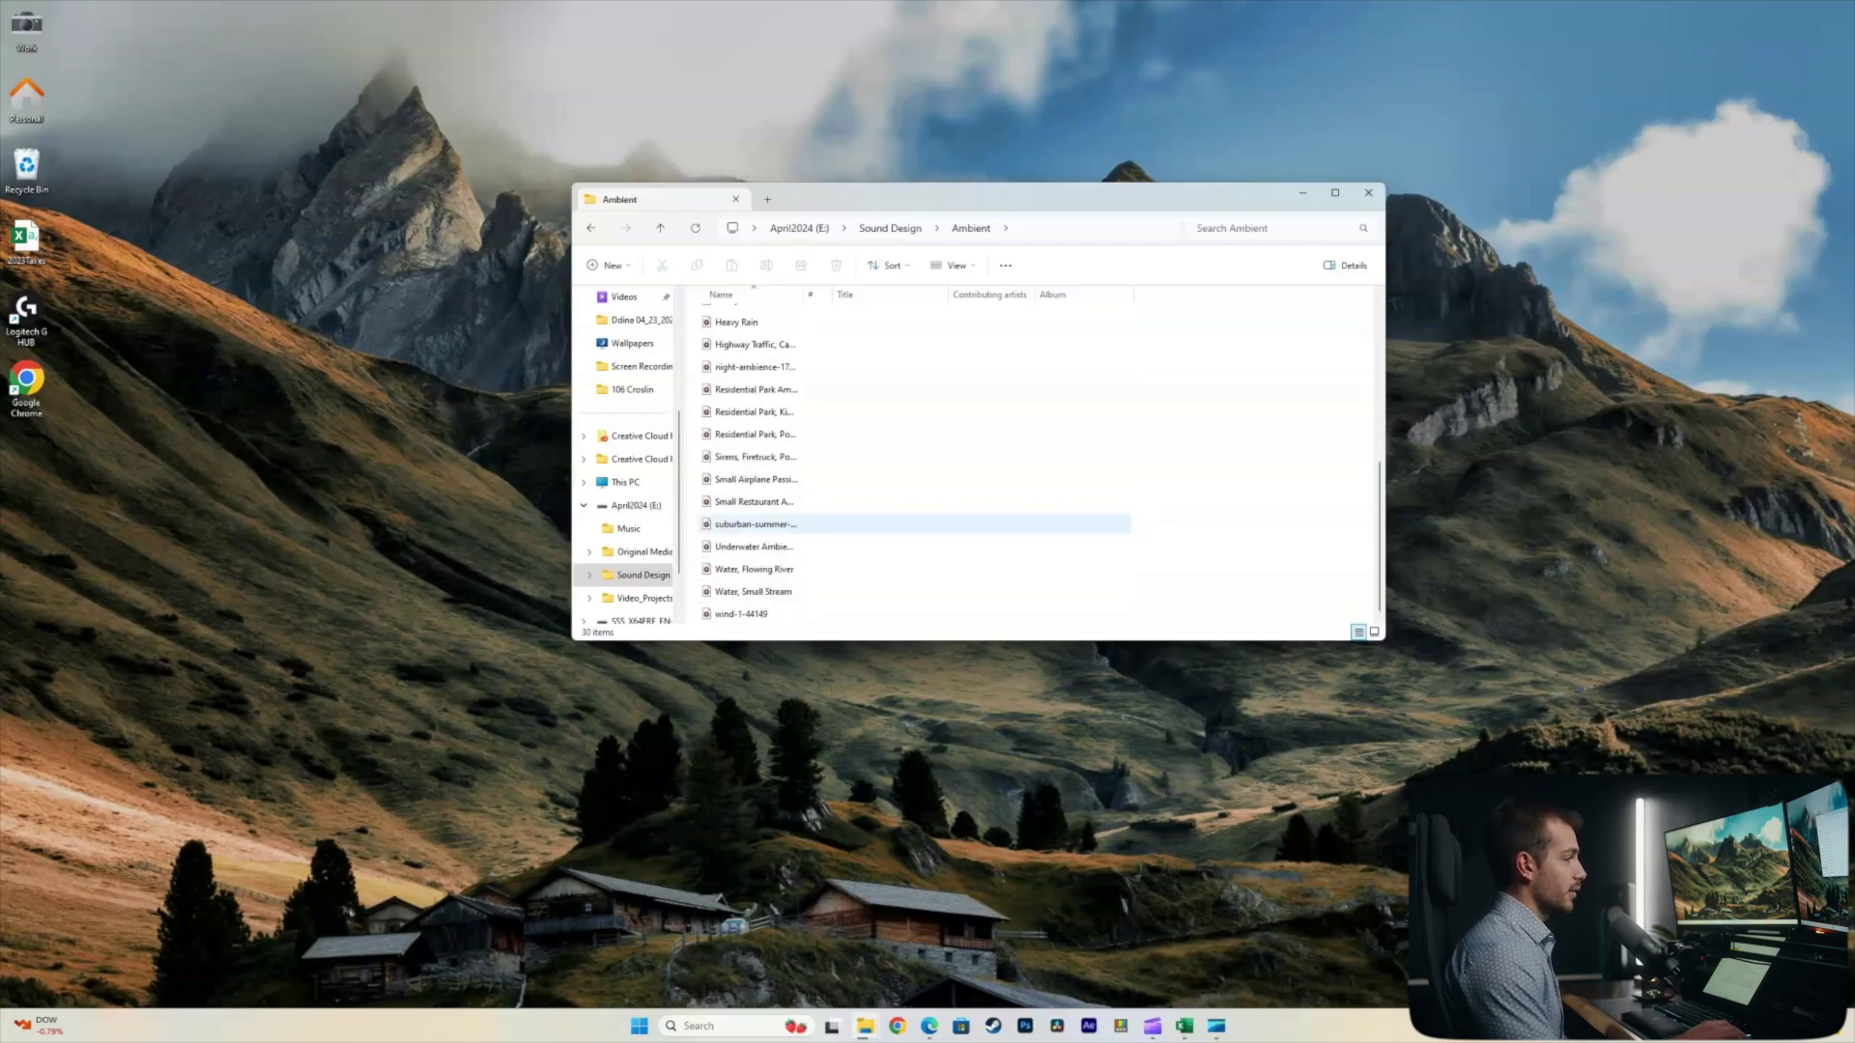
key("Down")
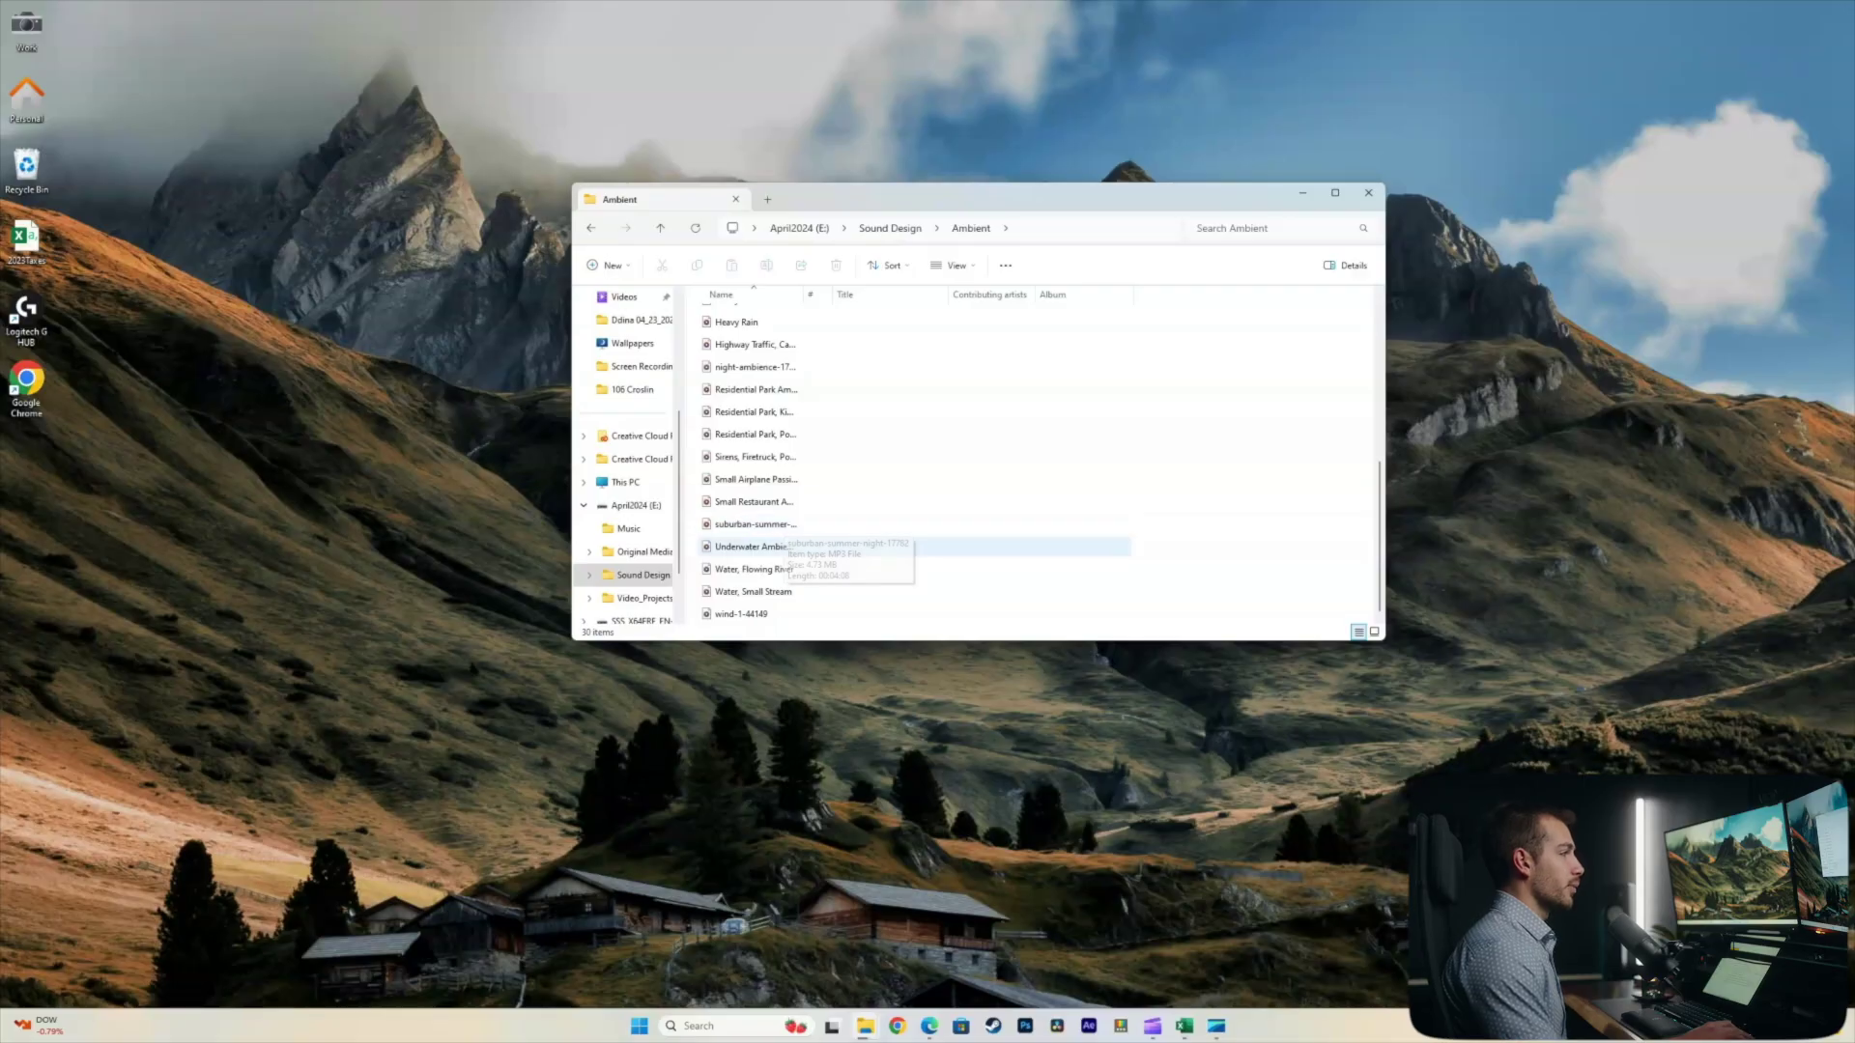
key("Up")
scroll(754, 524, "up", 6)
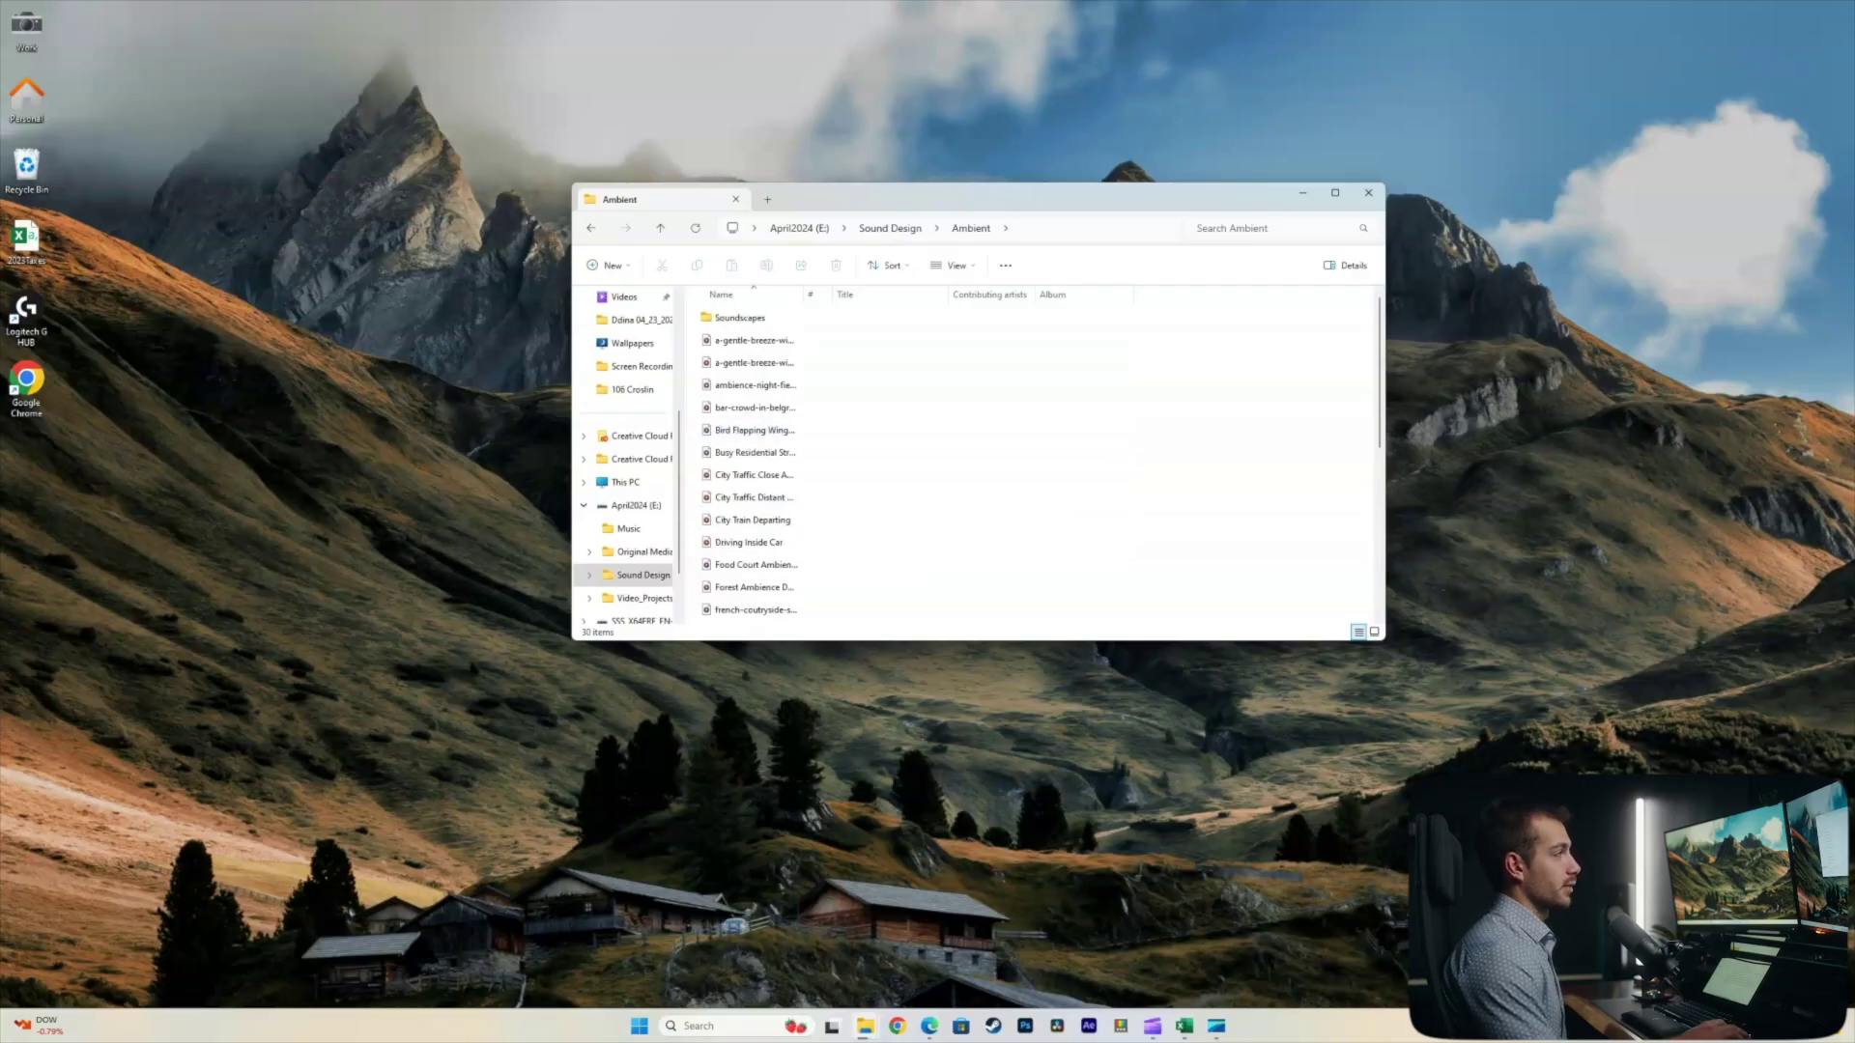
left_click(591, 228)
key("BackSpace")
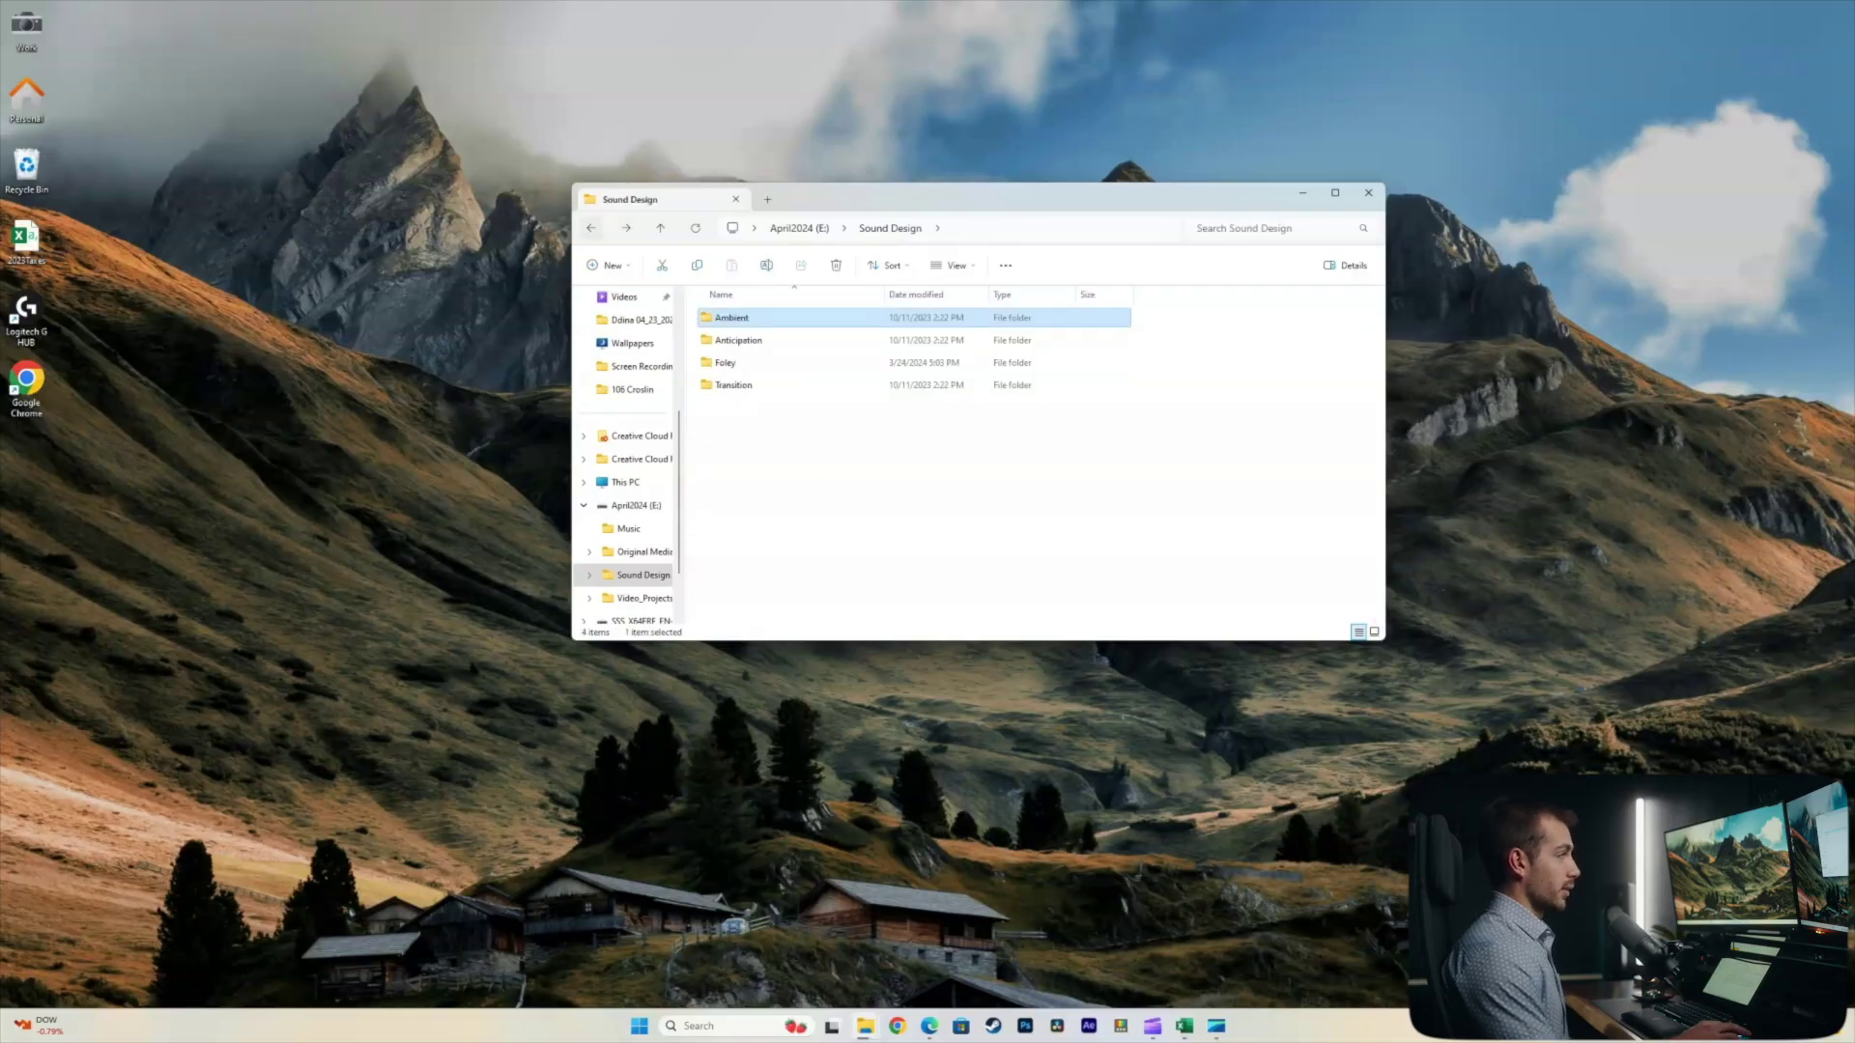
key("alt+Up")
left_click(918, 434)
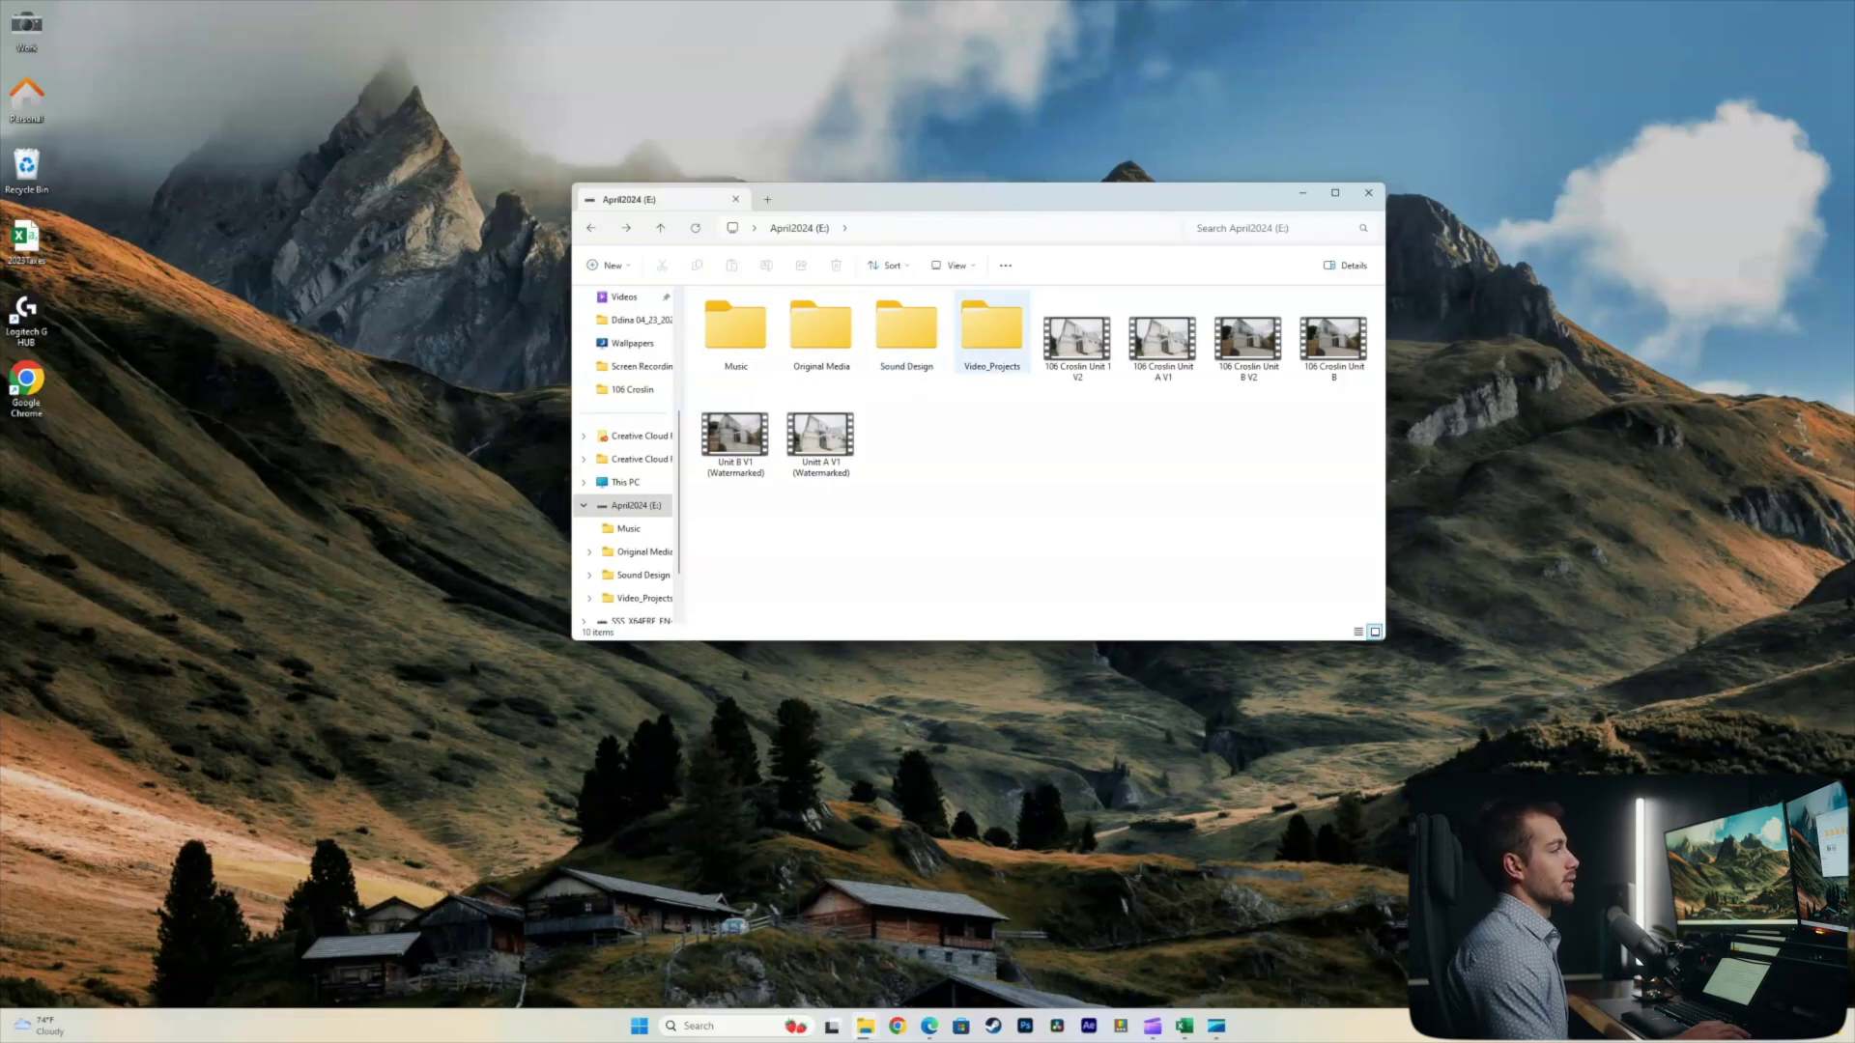
- Browse Original Media and peek into the Harris Hill Miata Race 04_20_2024 folder
left_click(993, 333)
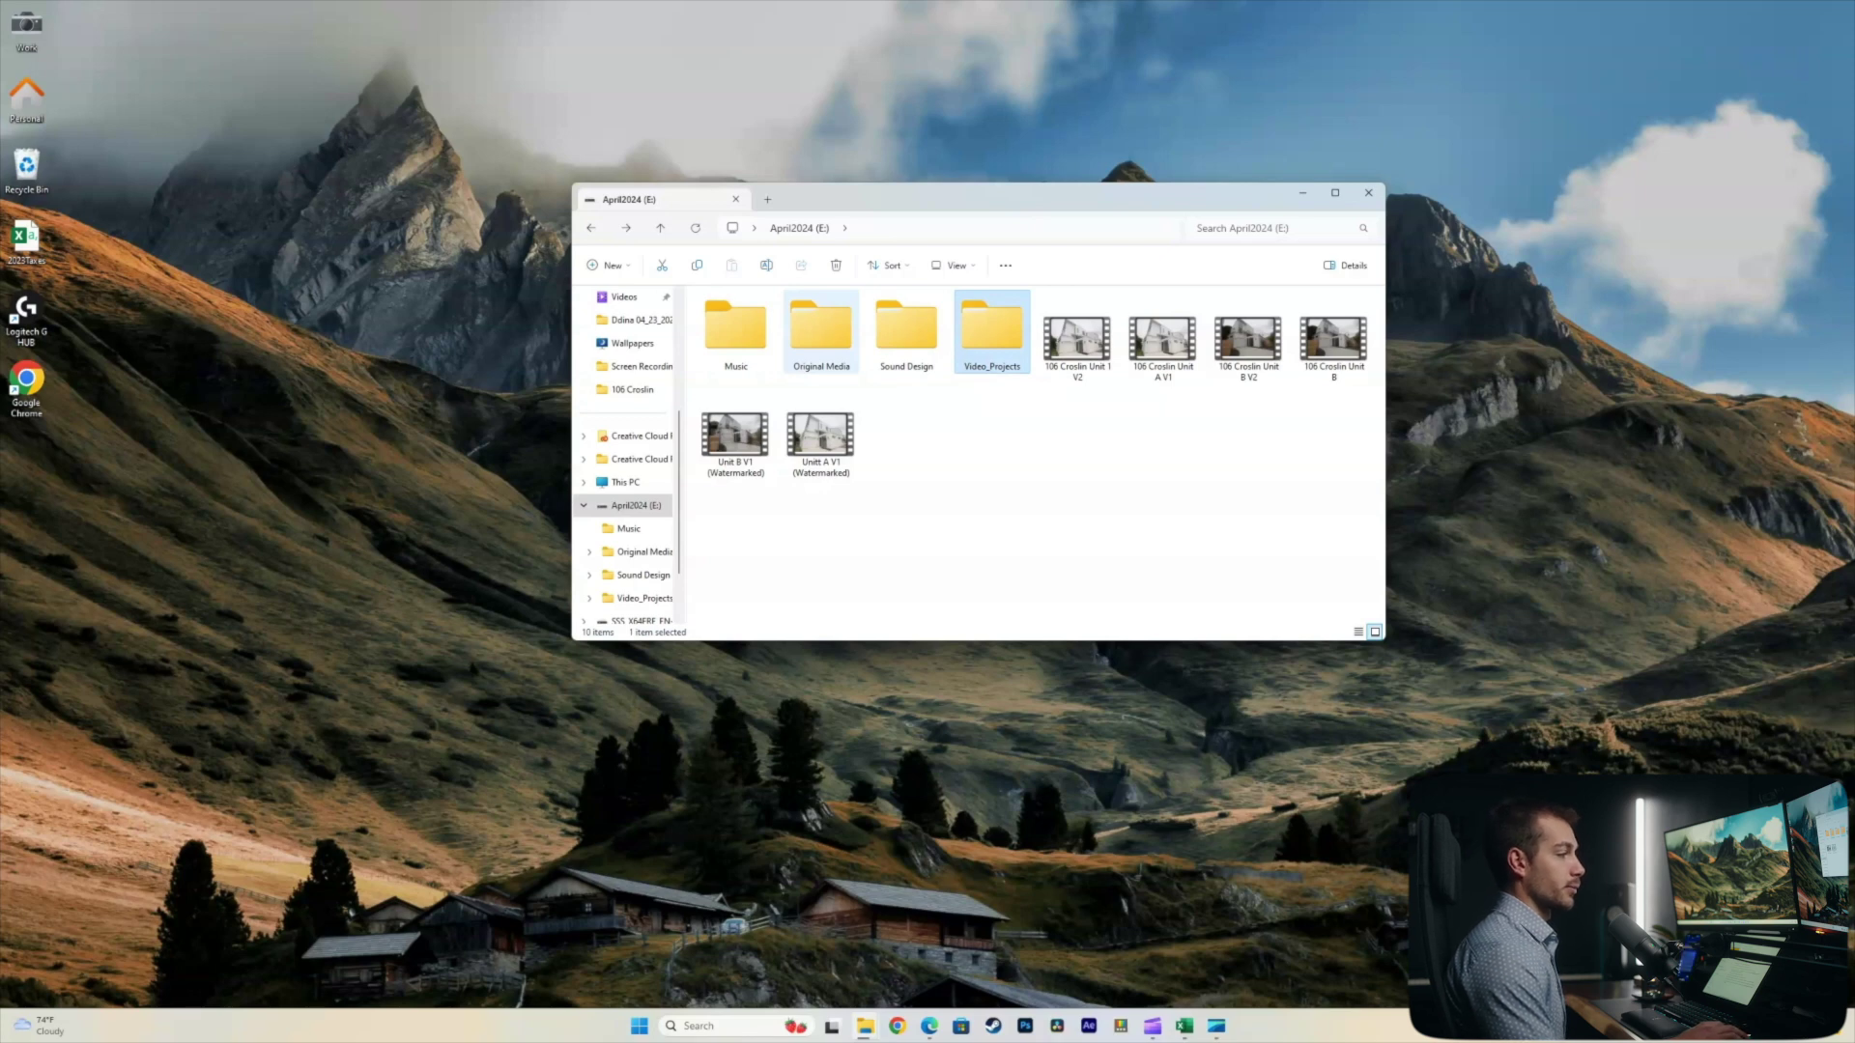
double_click(821, 330)
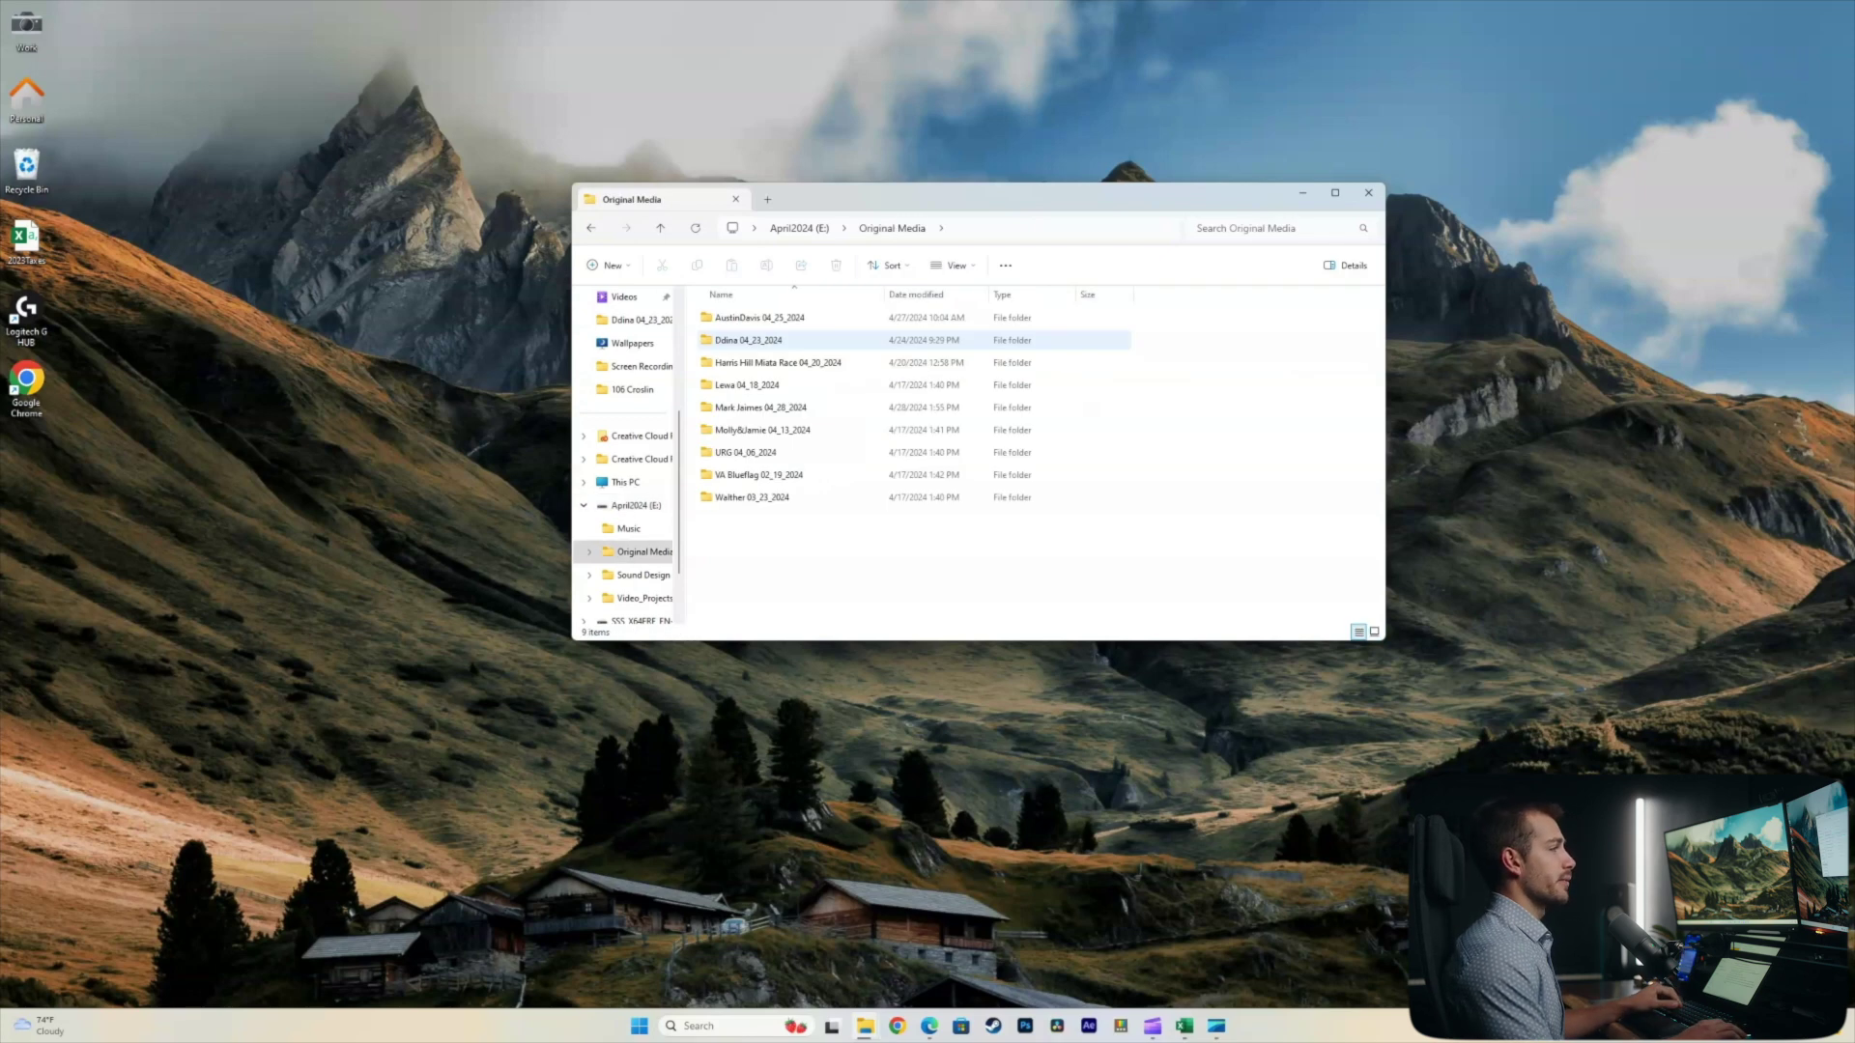
left_click_drag(985, 197, 1025, 182)
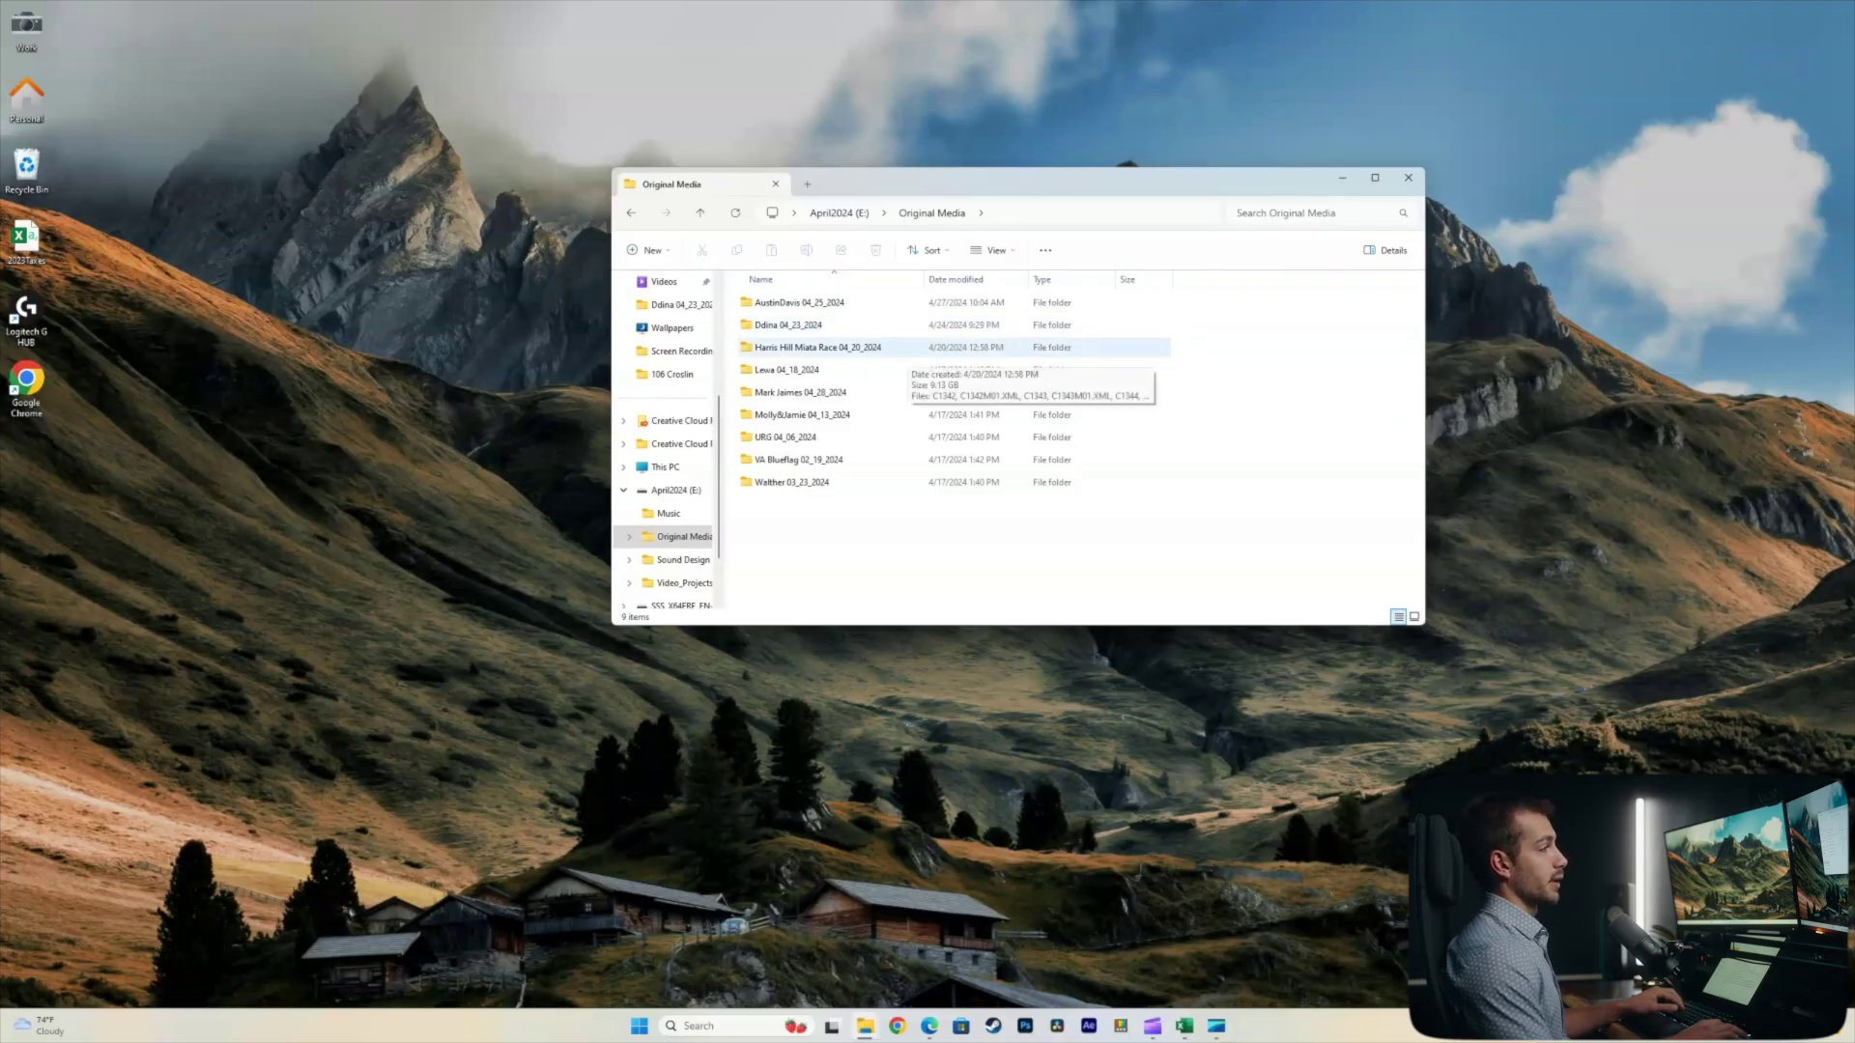
double_click(870, 348)
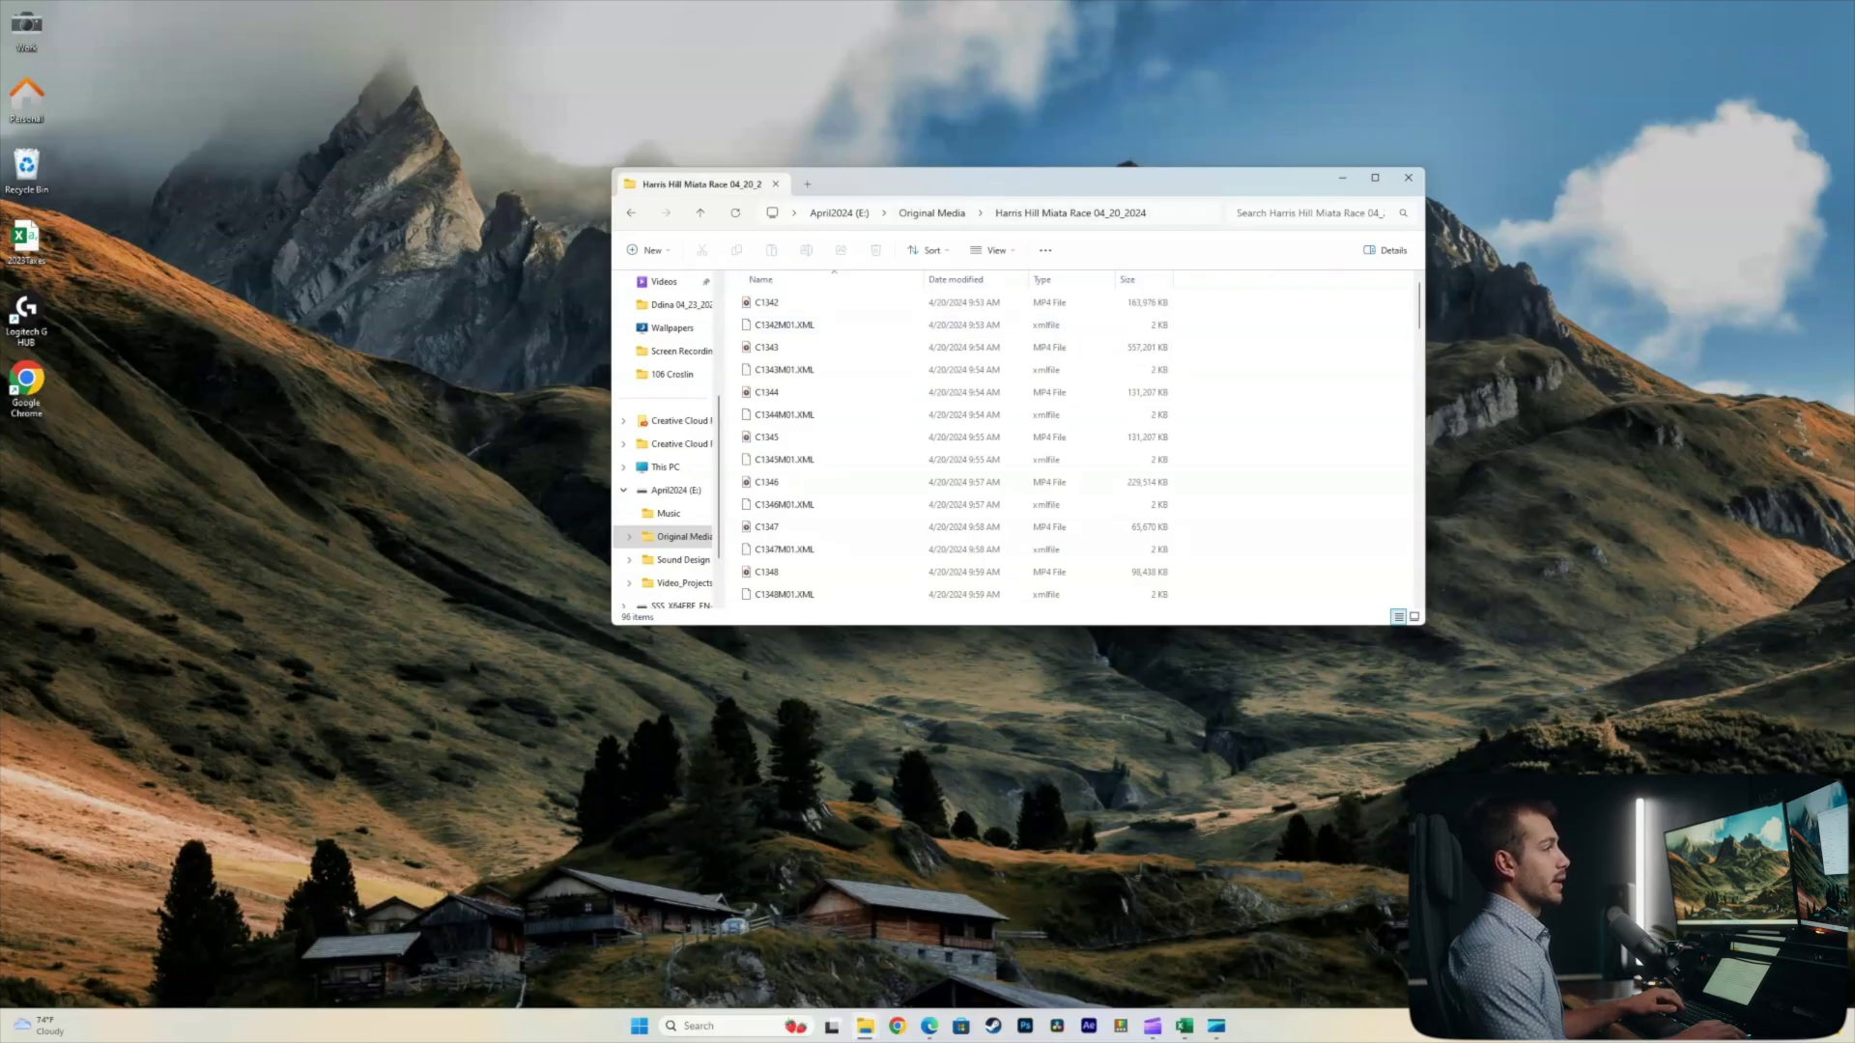
left_click_drag(1040, 188, 979, 195)
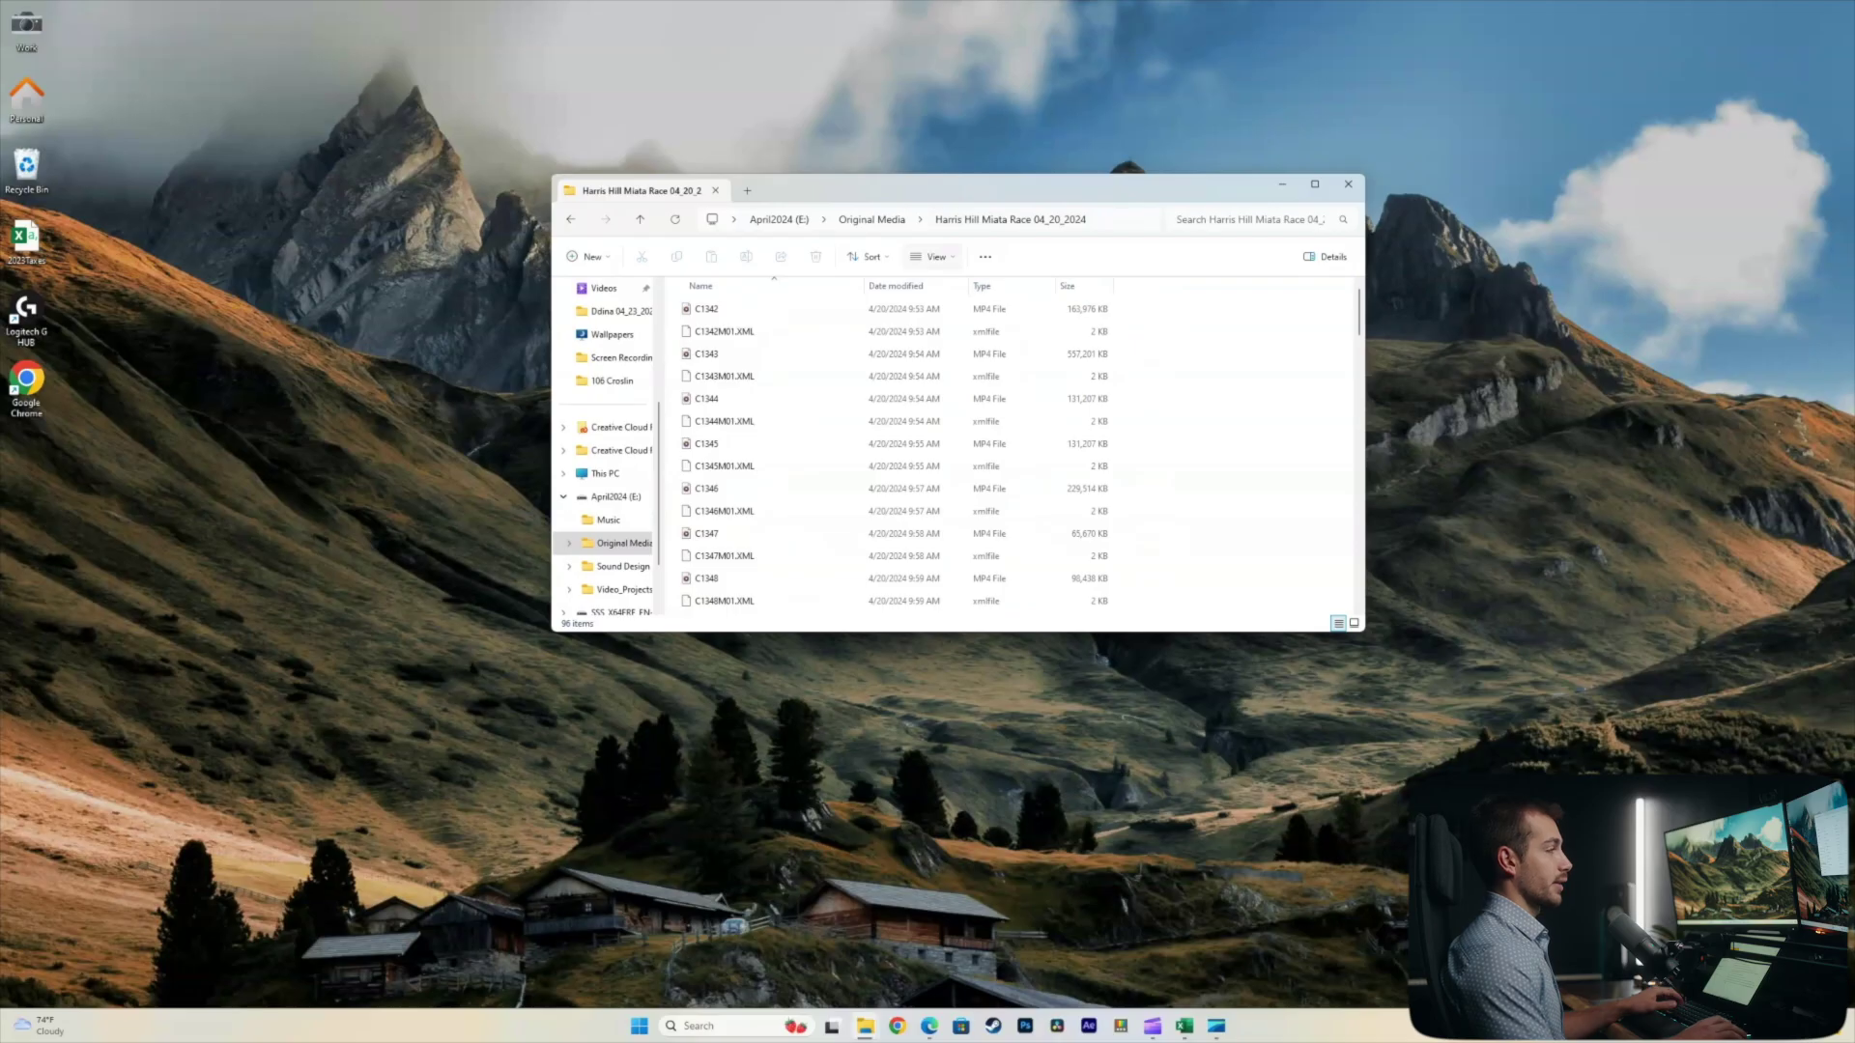
left_click(872, 219)
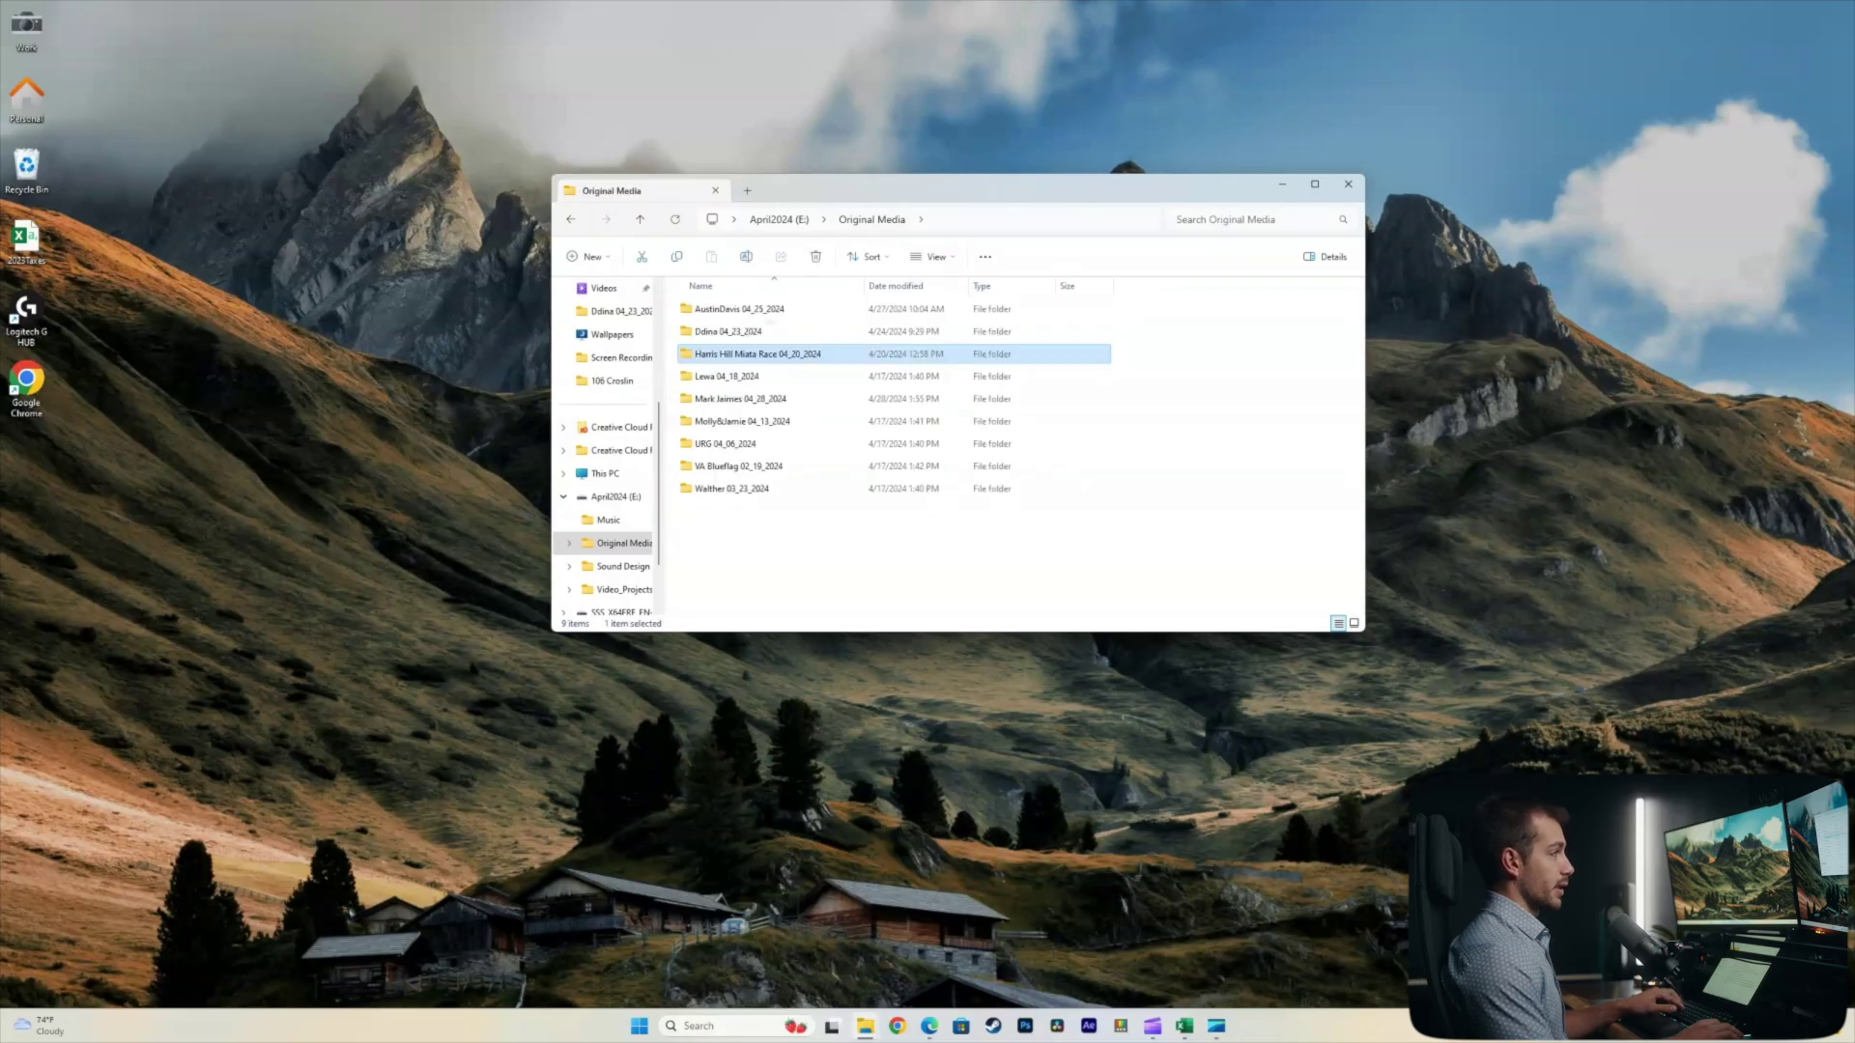
double_click(759, 356)
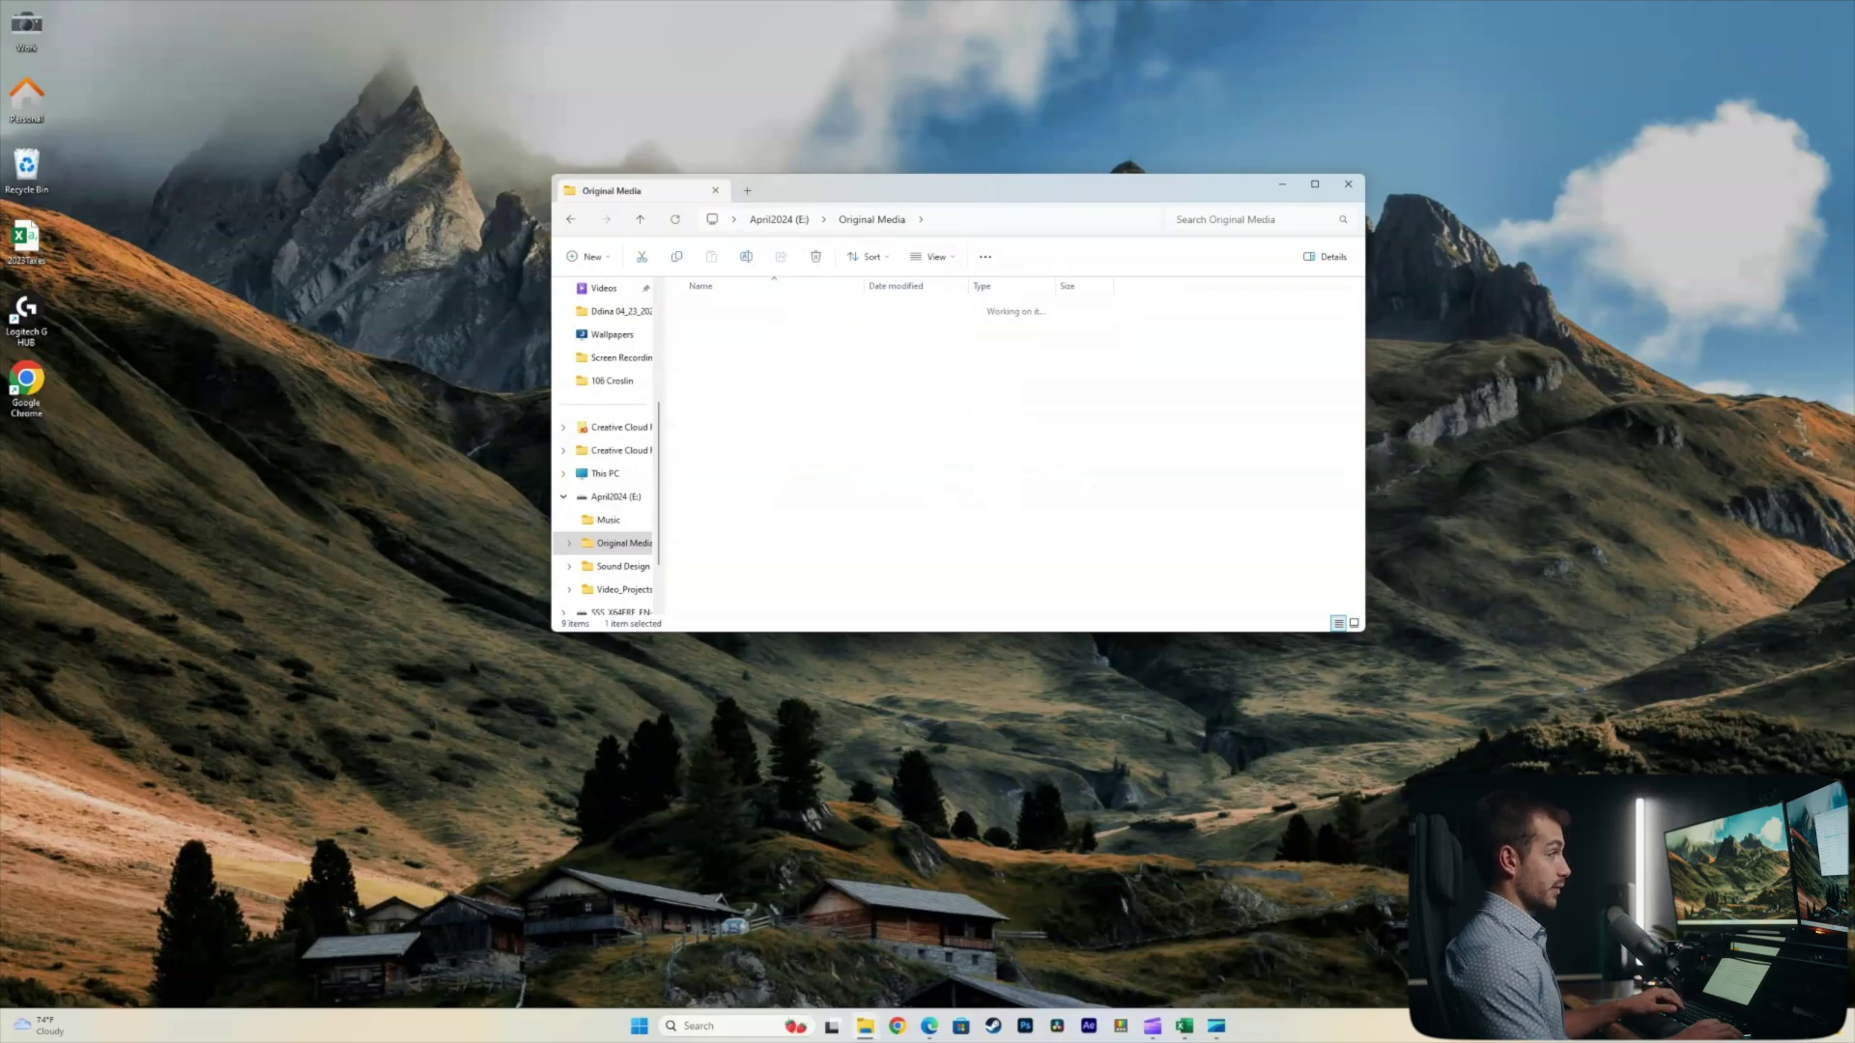
scroll(772, 467, "down", 15)
scroll(893, 514, "down", 7)
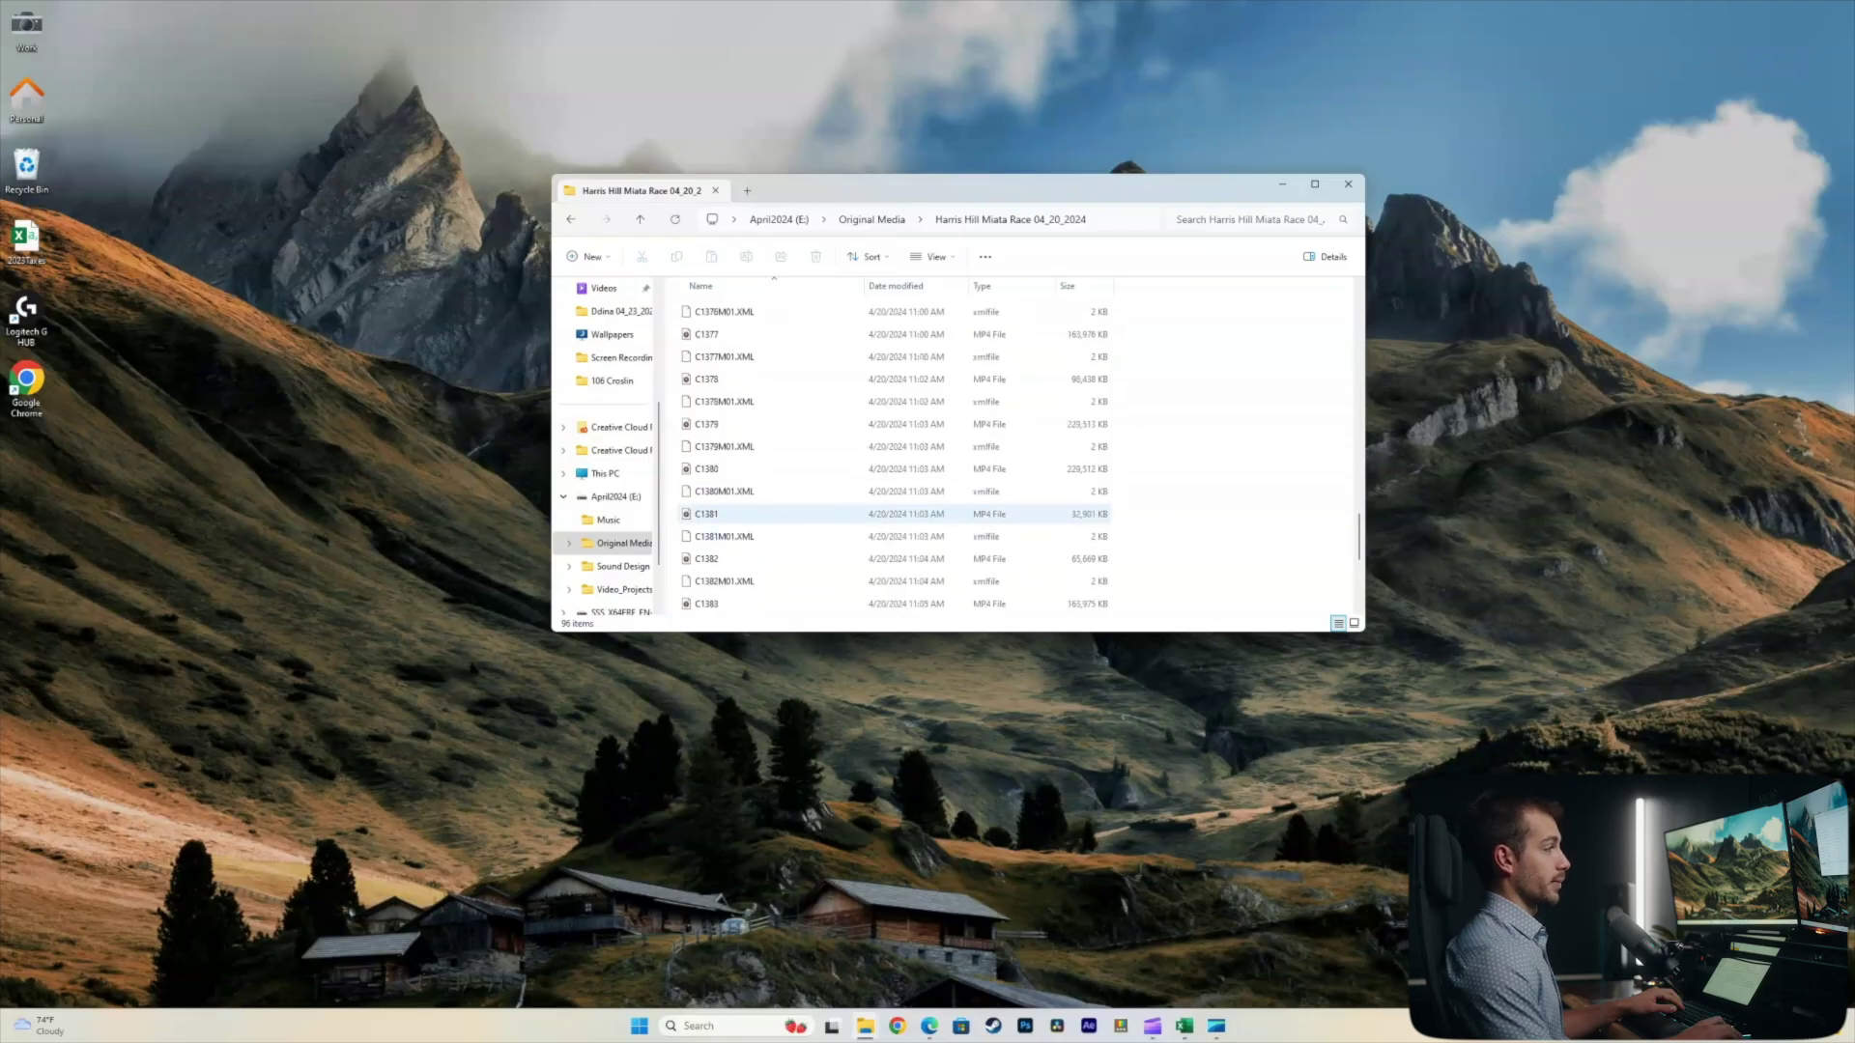
key("alt+Up")
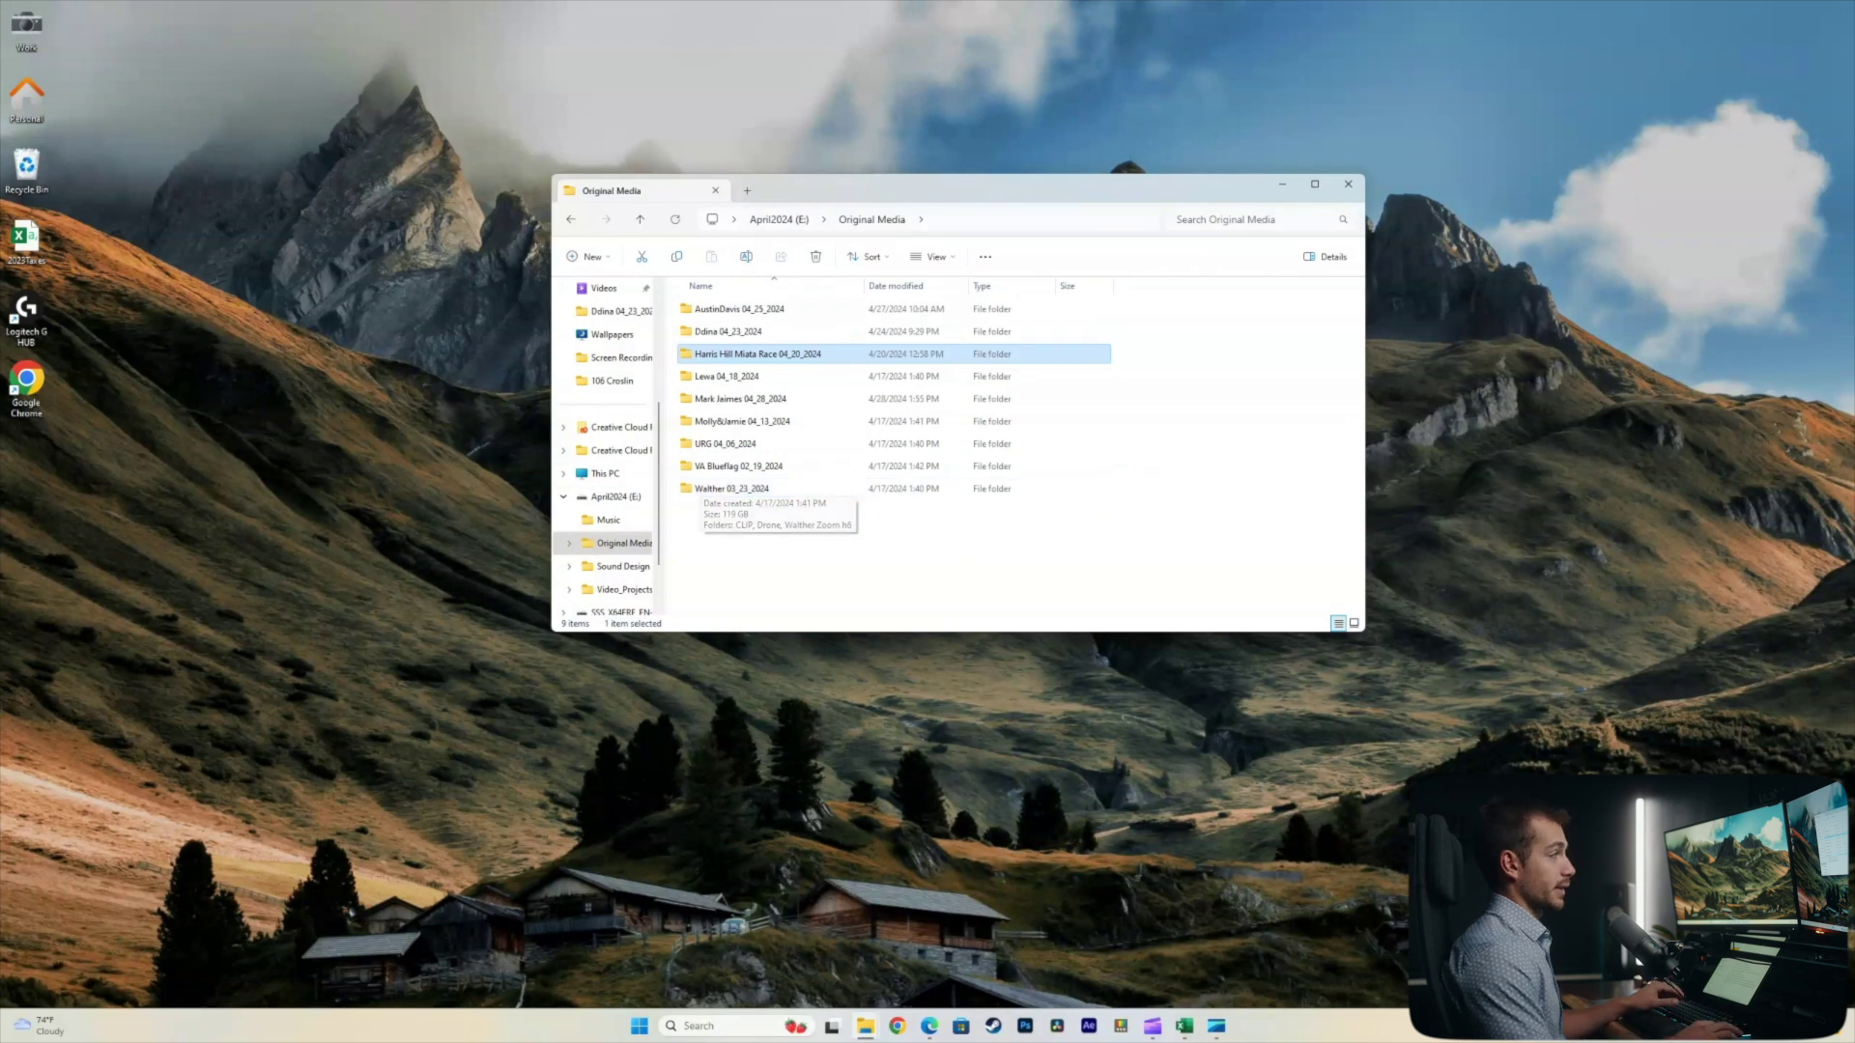
- Open the 03_23_2024 shoot folder and its CLIP subfolder of MP4 footage
double_click(730, 488)
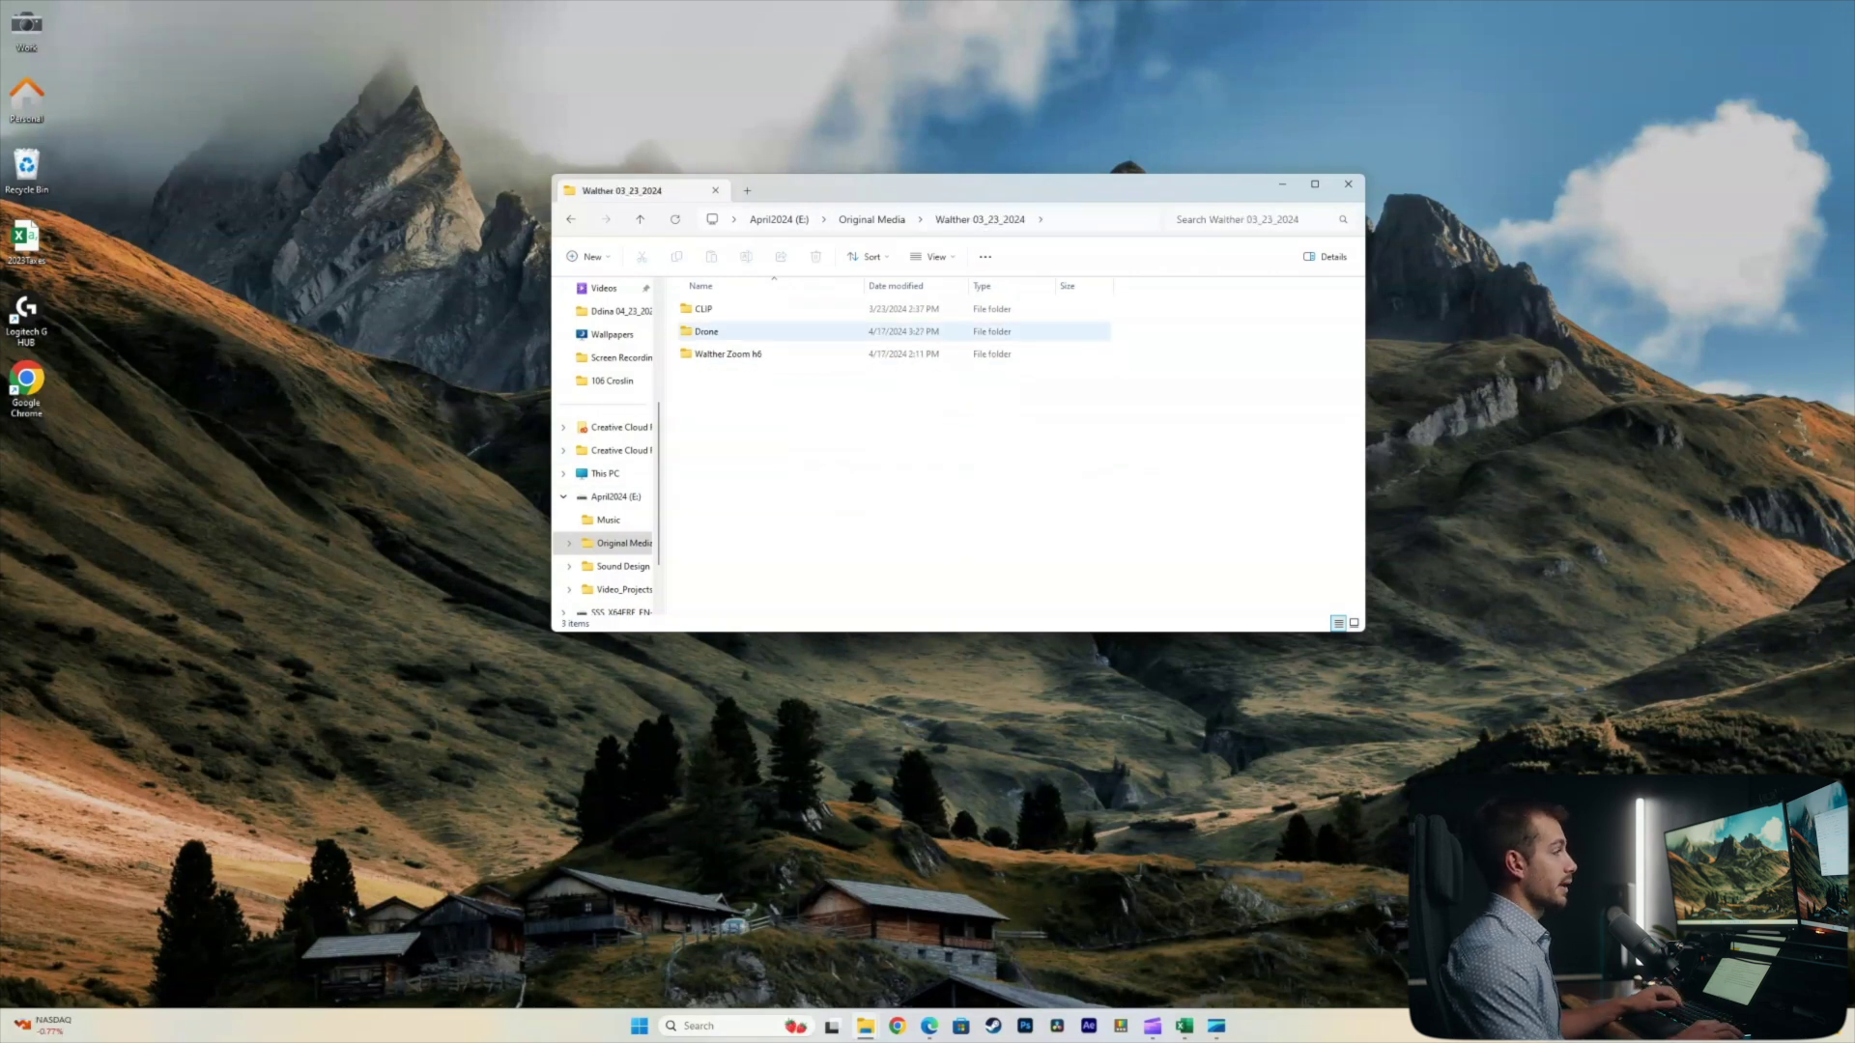
left_click(703, 309)
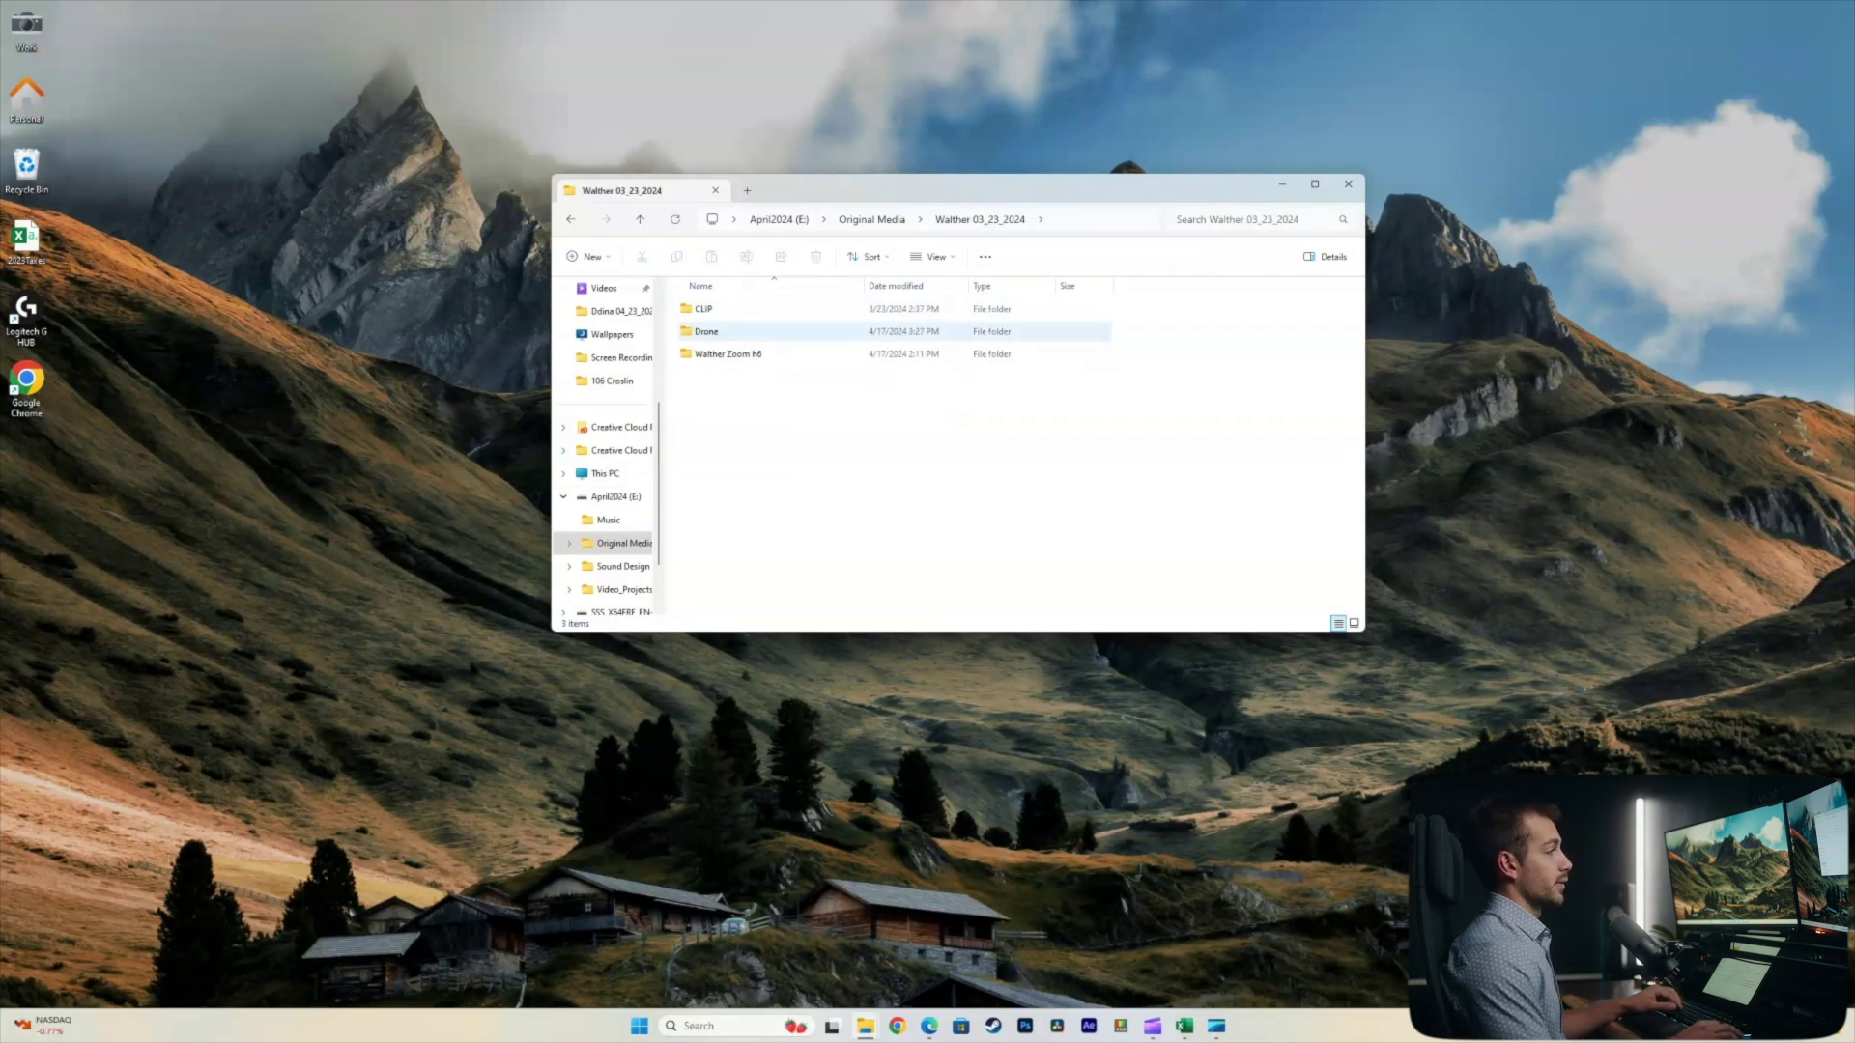
left_click(706, 332)
left_click(727, 355)
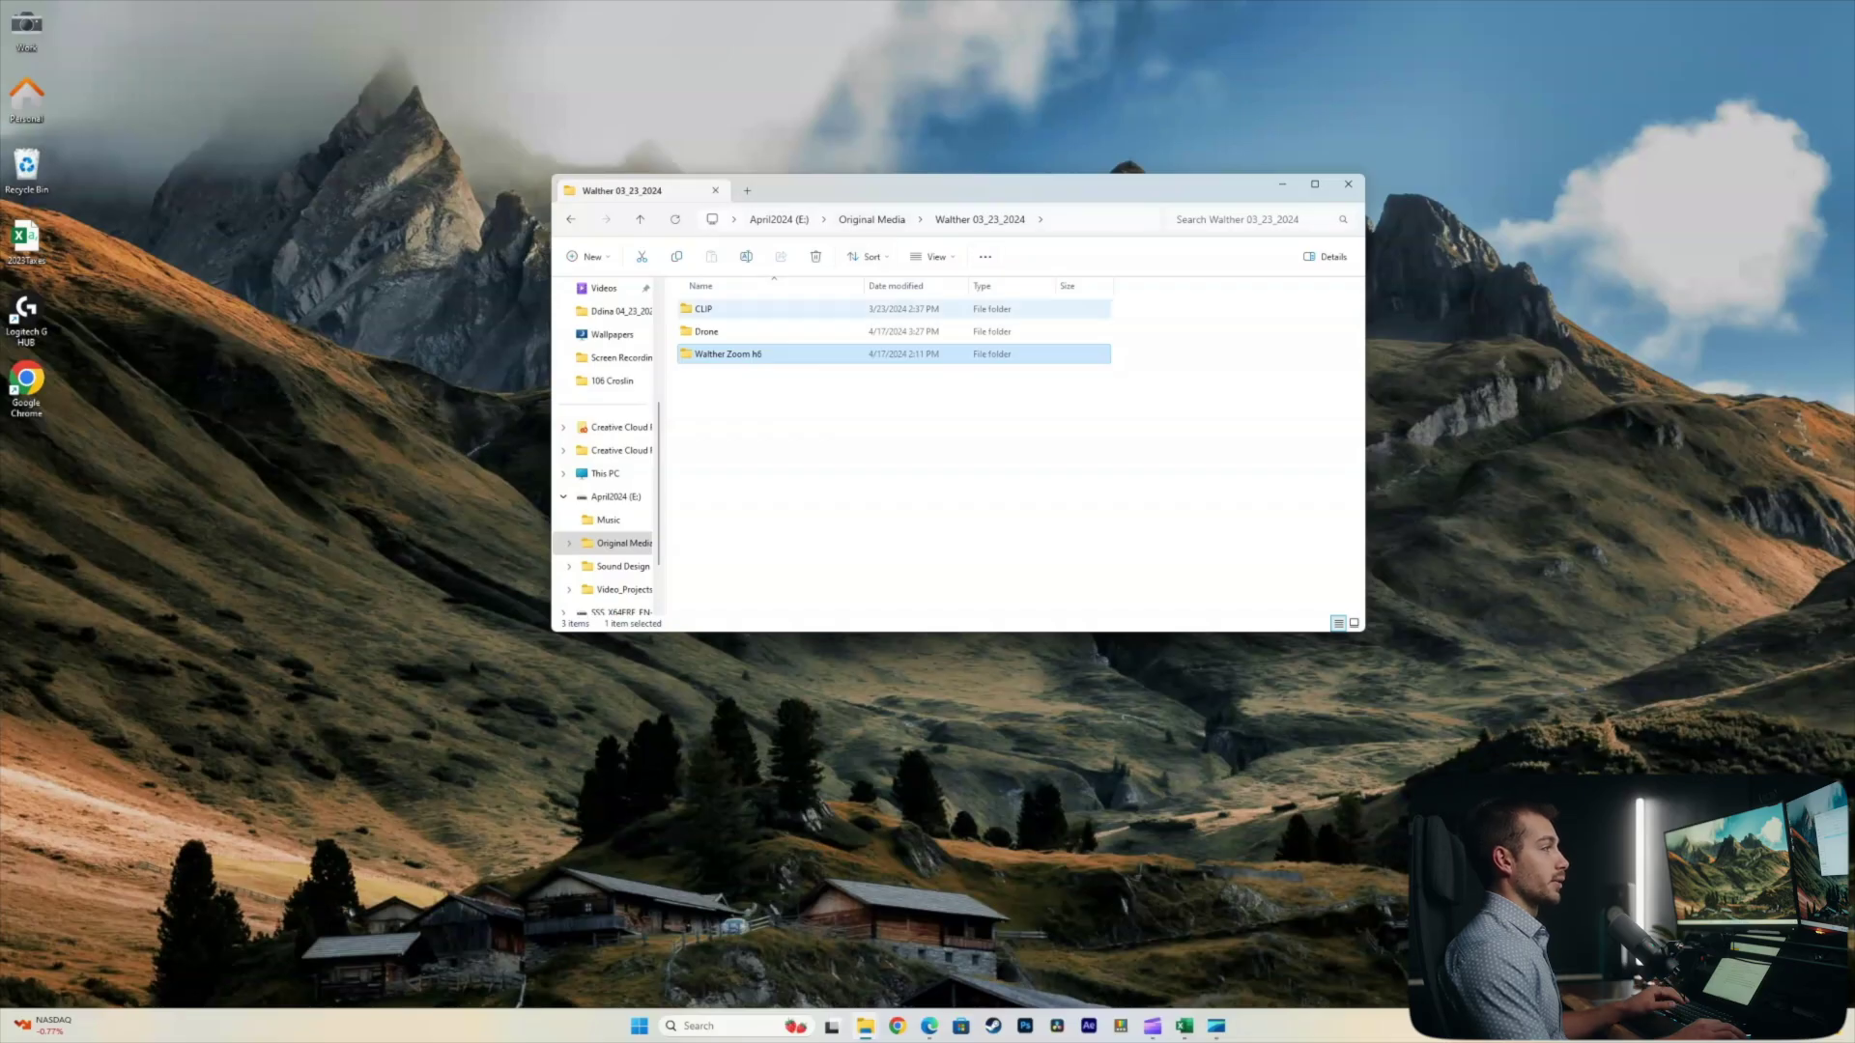
double_click(703, 309)
scroll(725, 353, "down", 1)
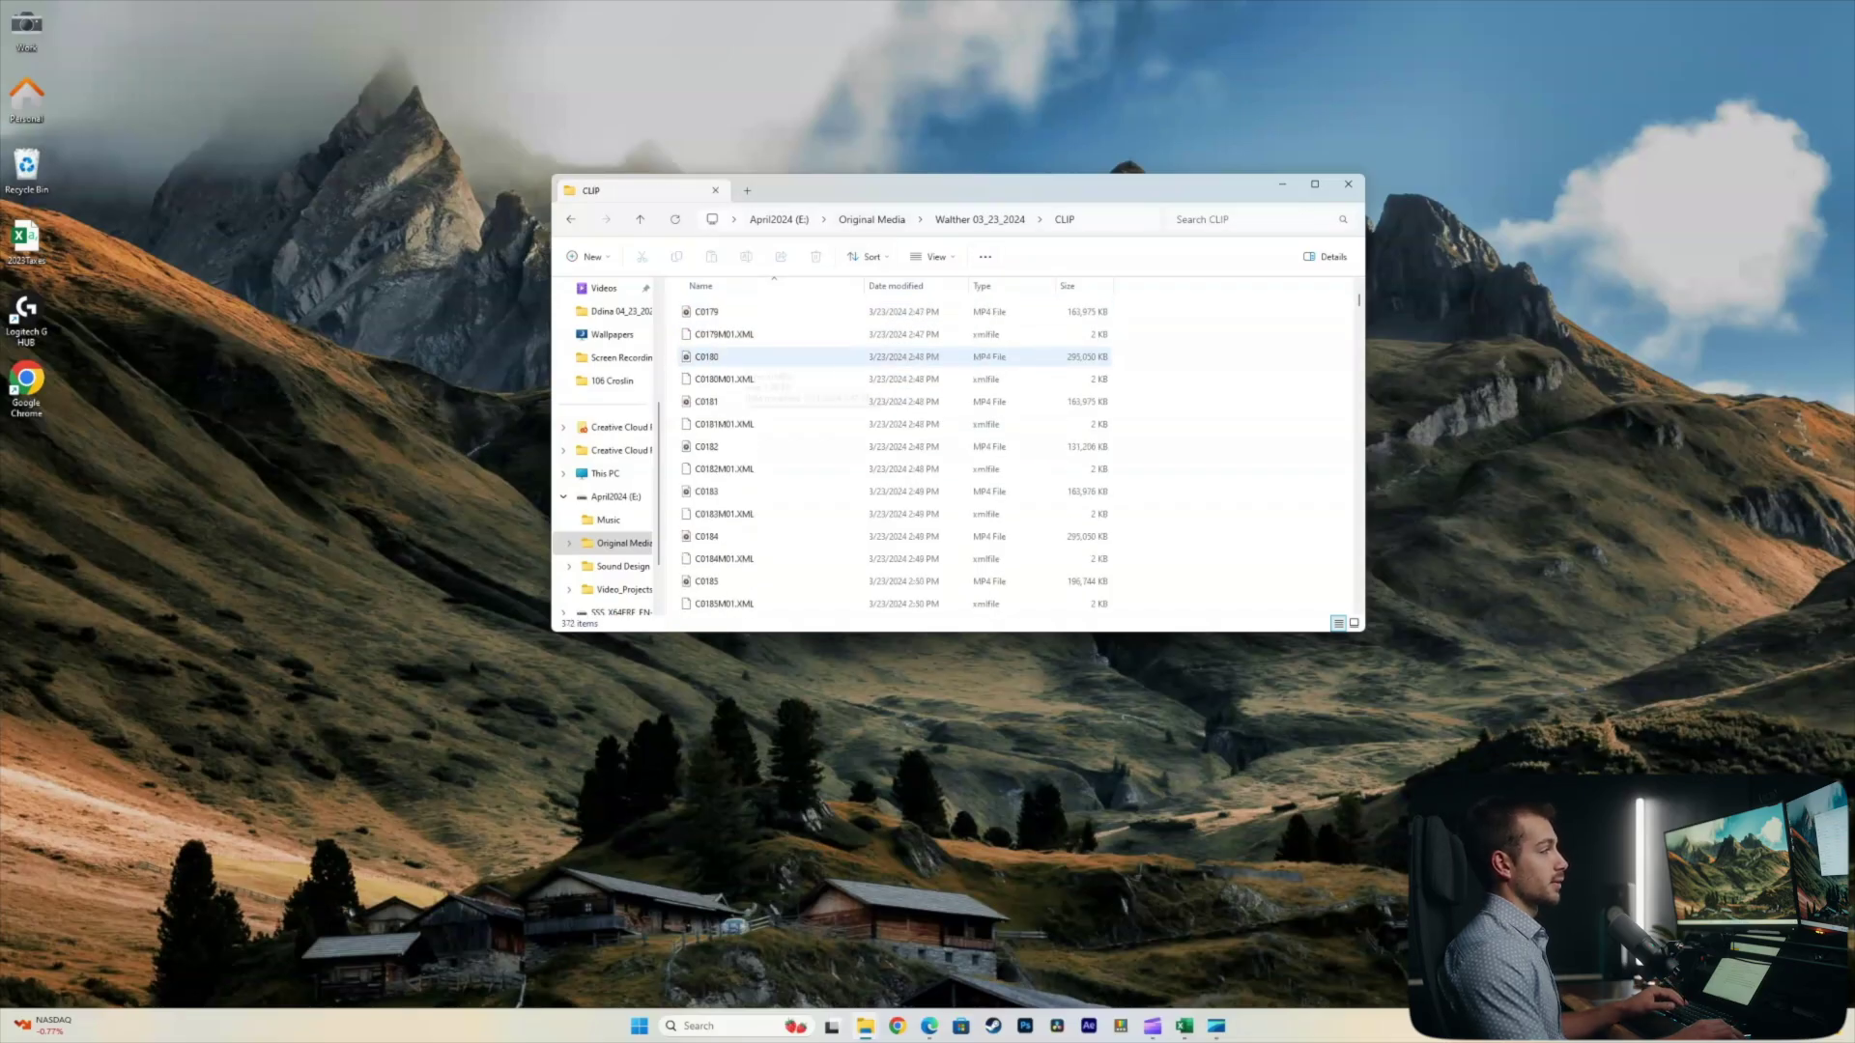
scroll(725, 445, "up", 1)
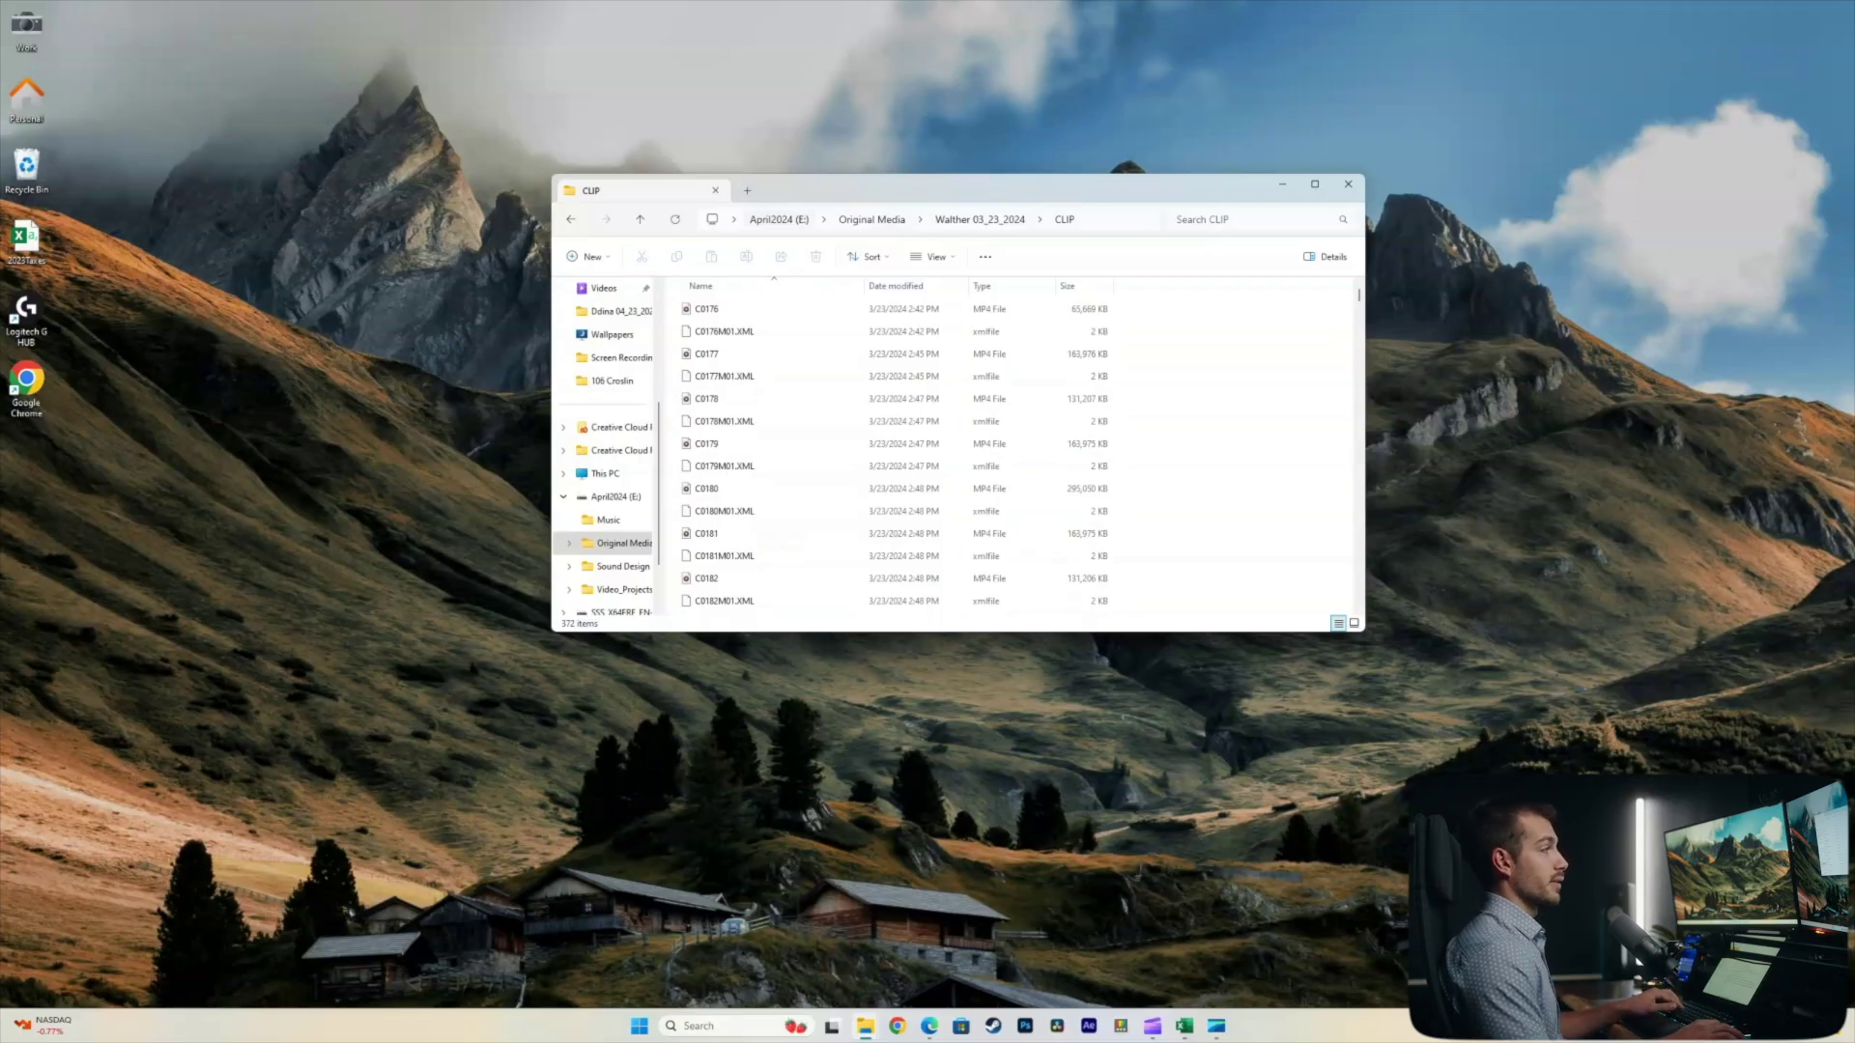
- Browse E:\Video_Projects' .gallery and CacheClip subfolders, then close File Explorer
left_click(779, 220)
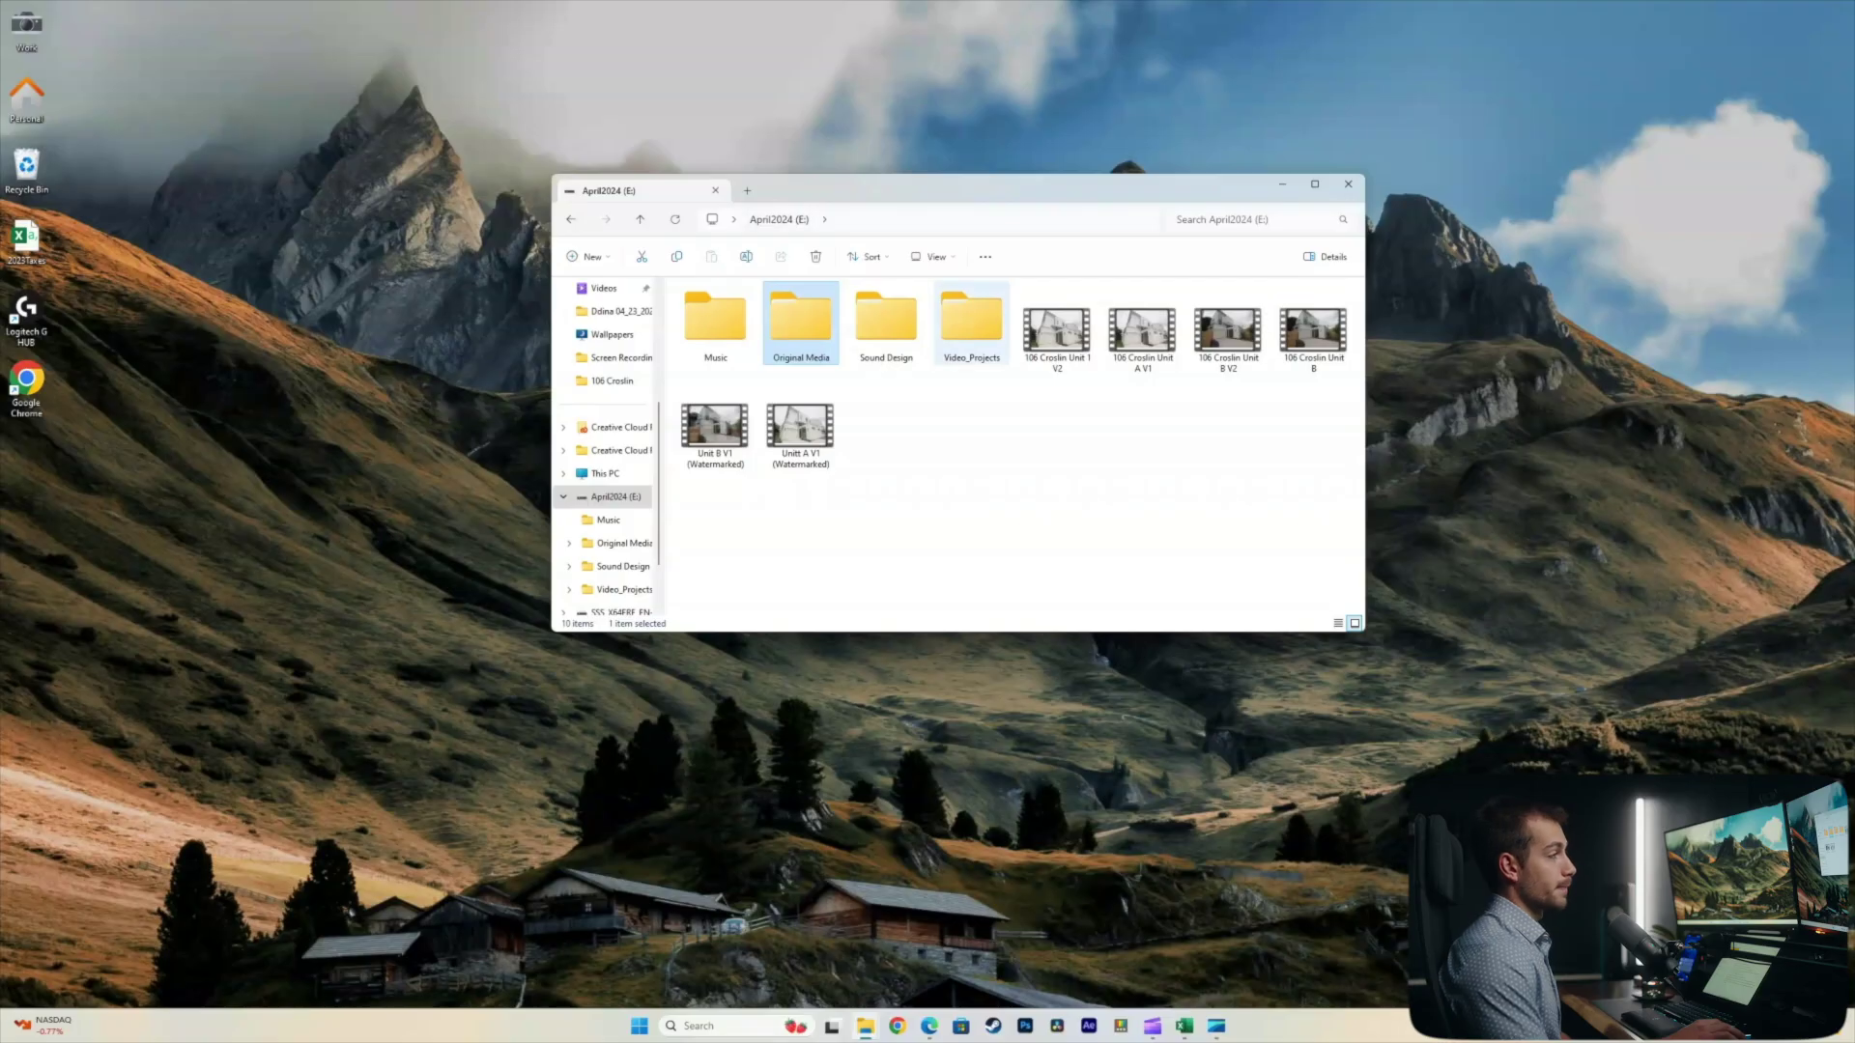
double_click(972, 319)
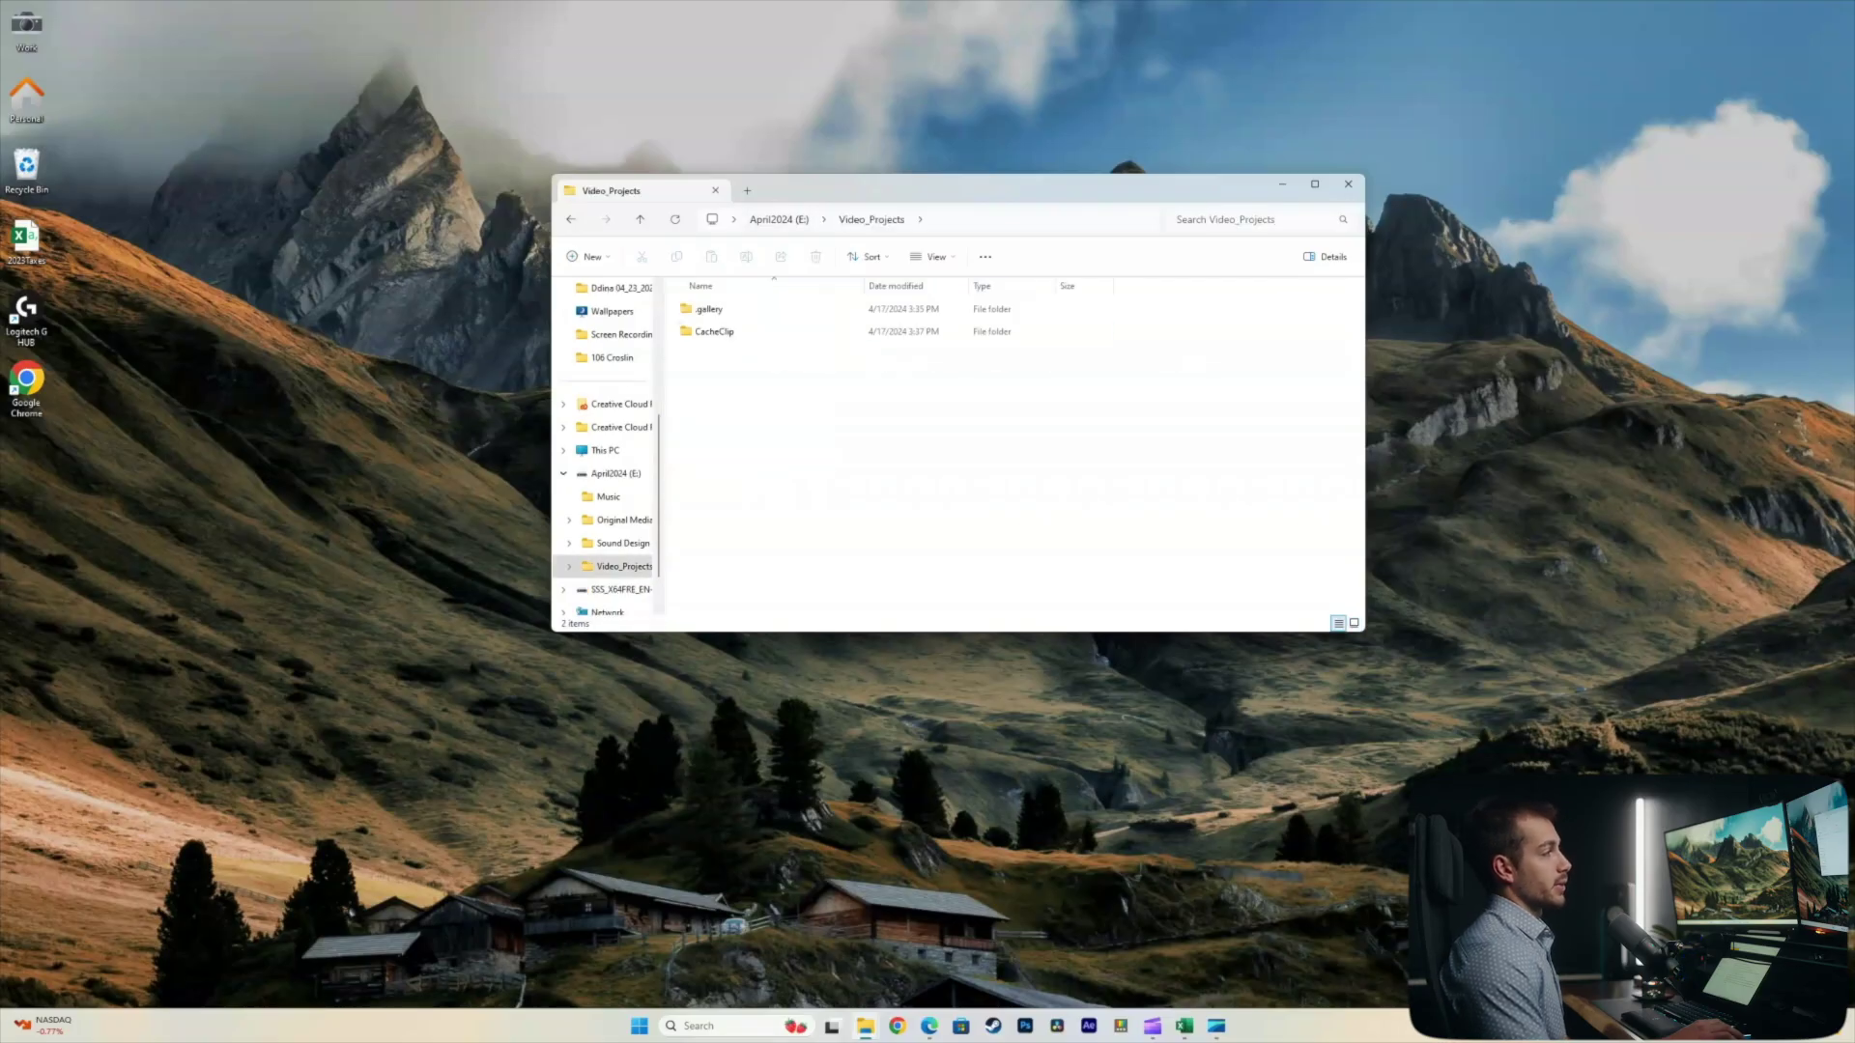
double_click(710, 310)
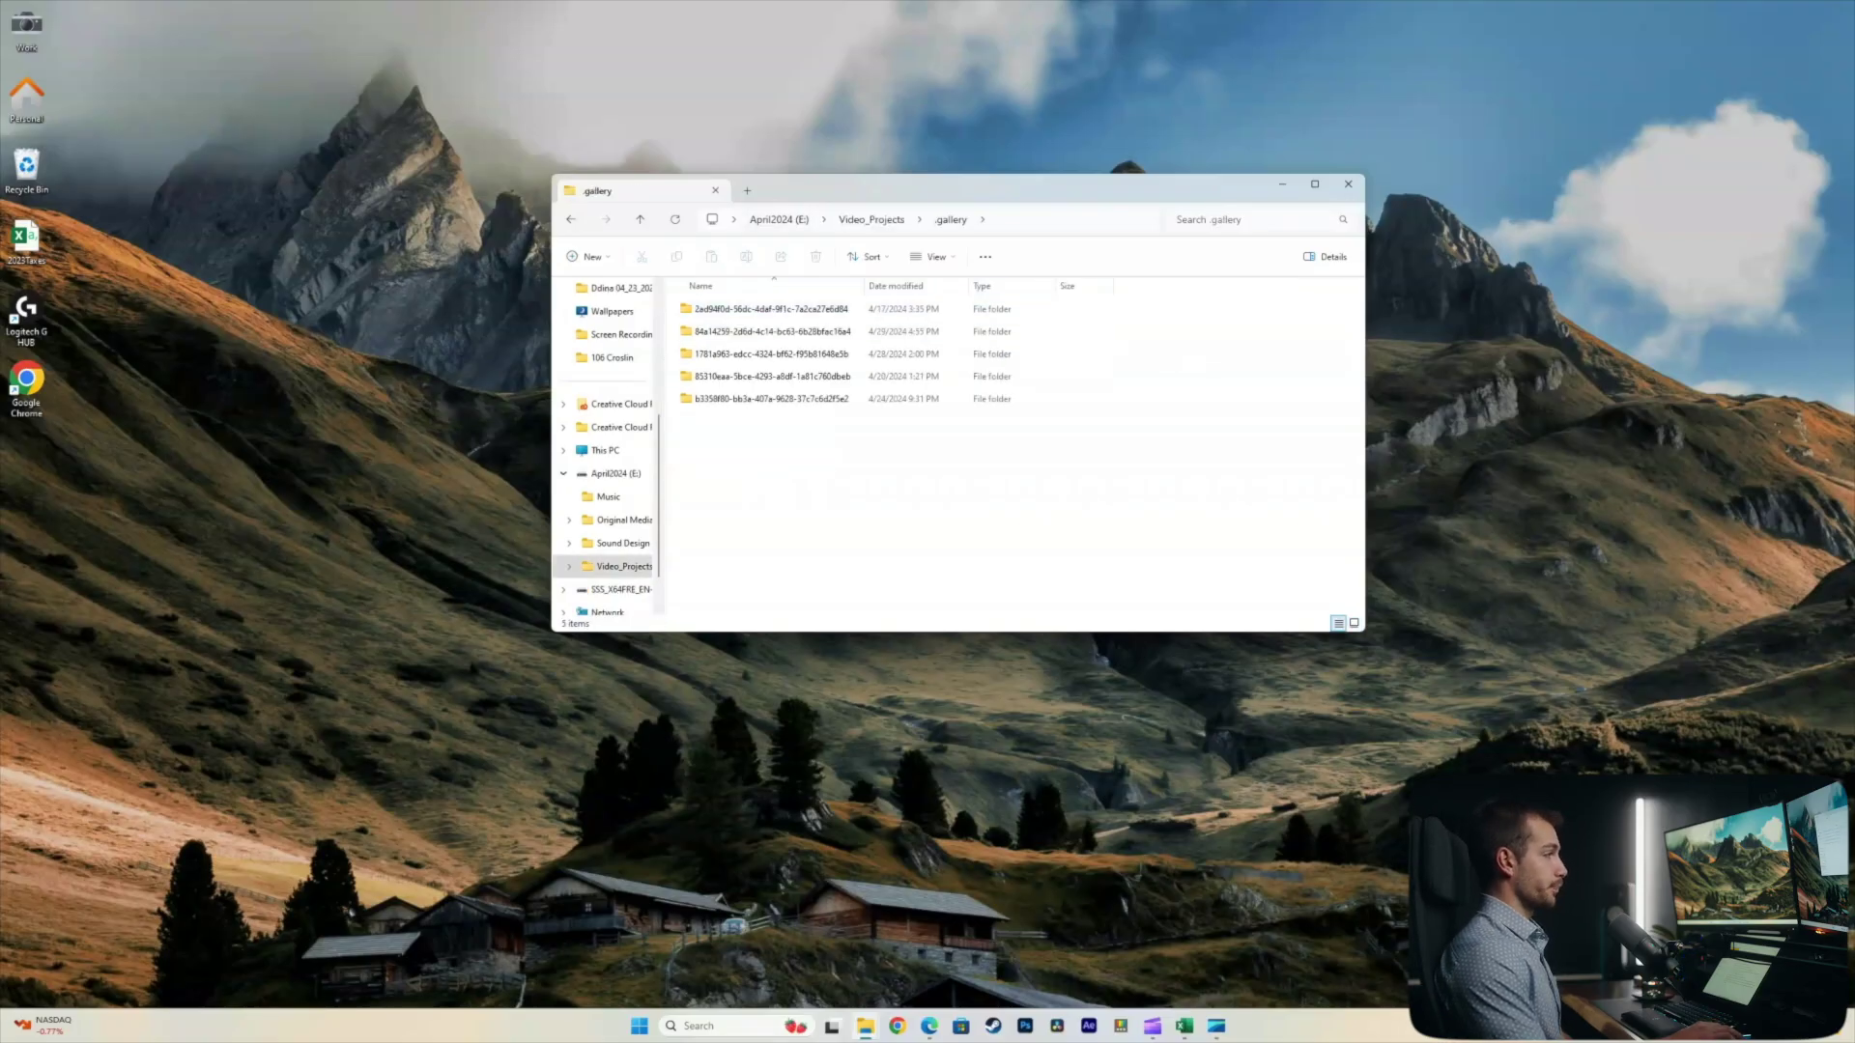
left_click(571, 220)
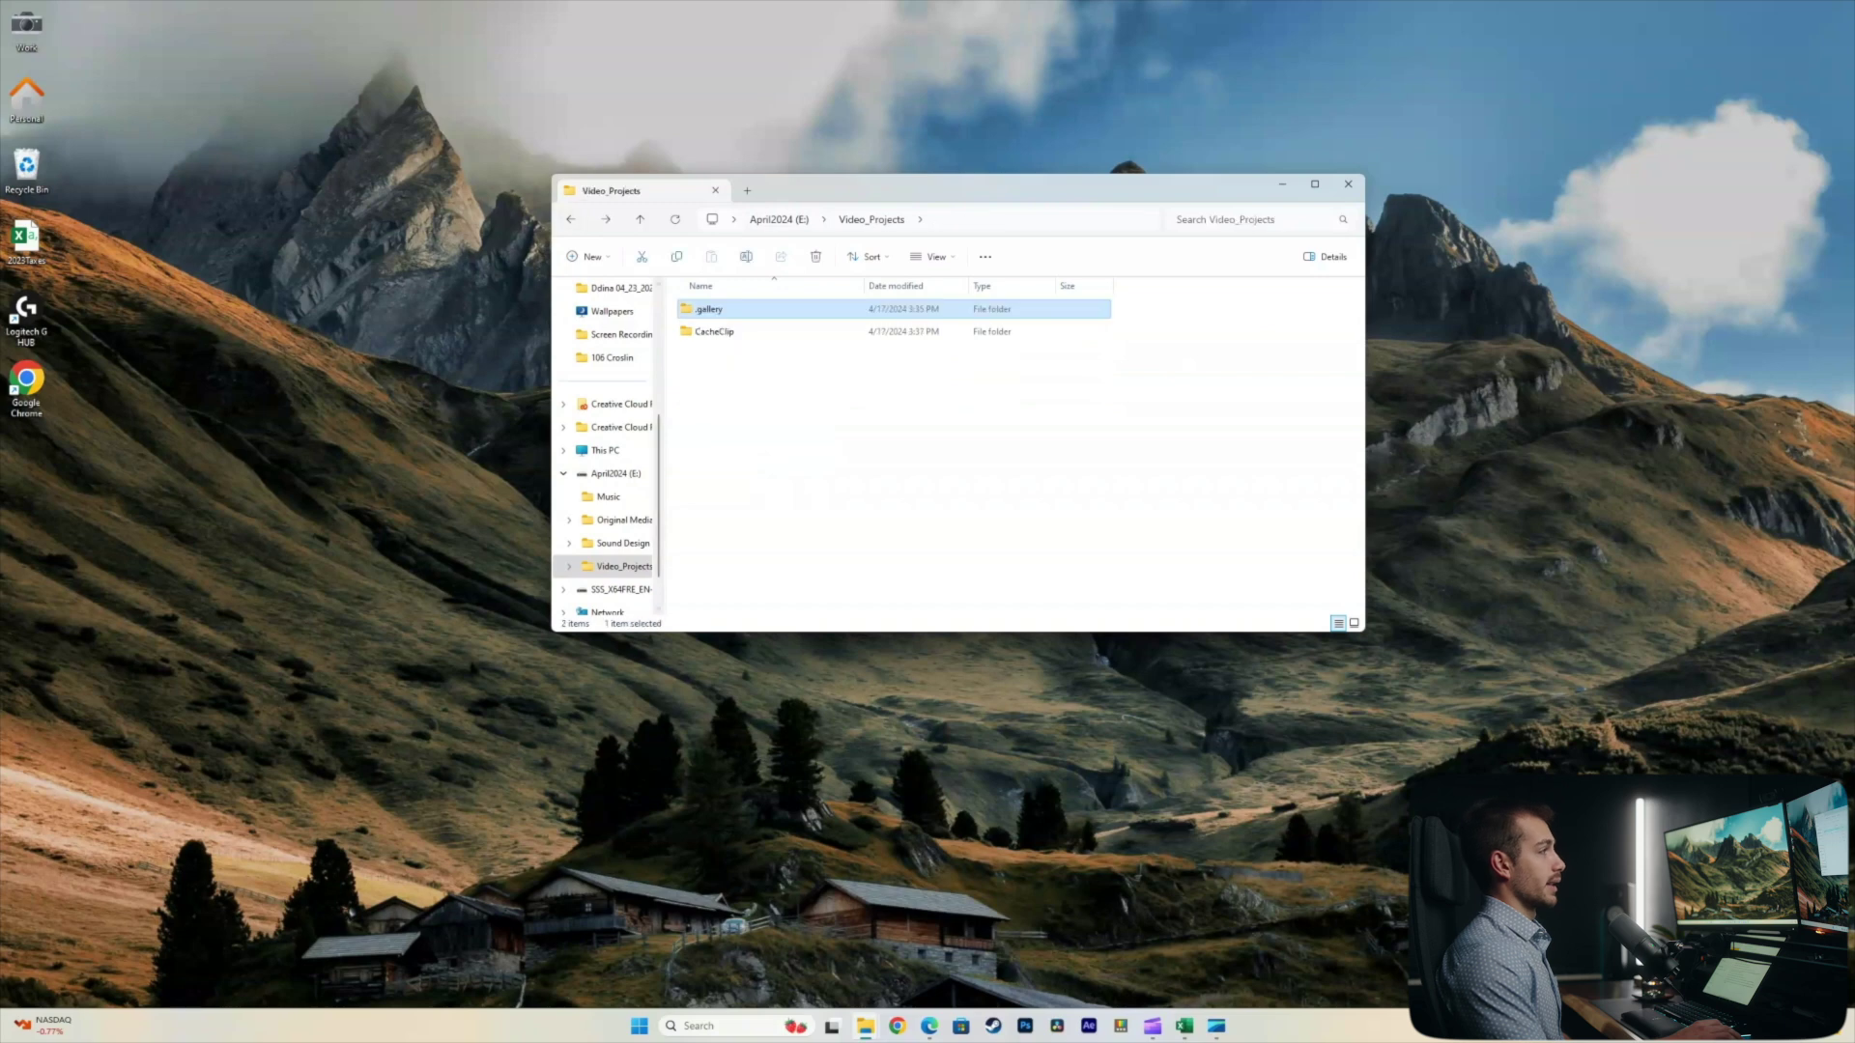
double_click(715, 332)
left_click(571, 220)
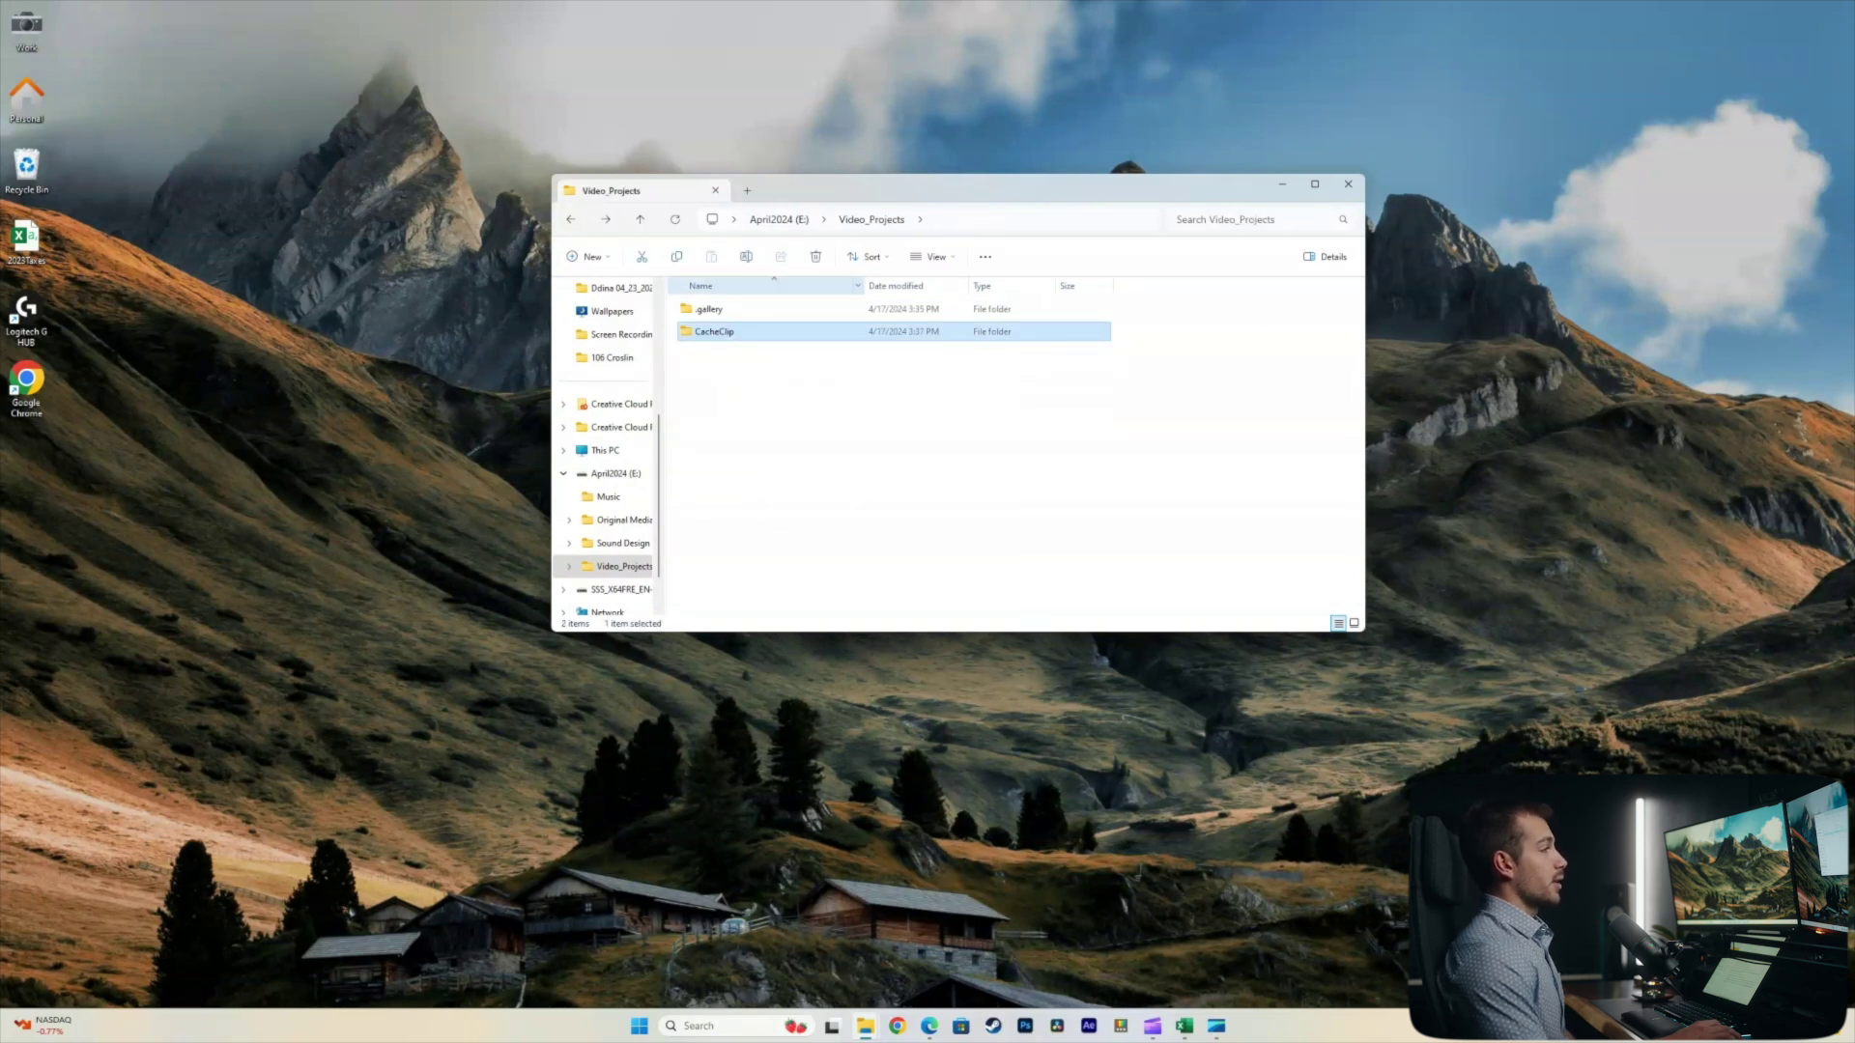
left_click_drag(793, 191, 778, 204)
double_click(734, 321)
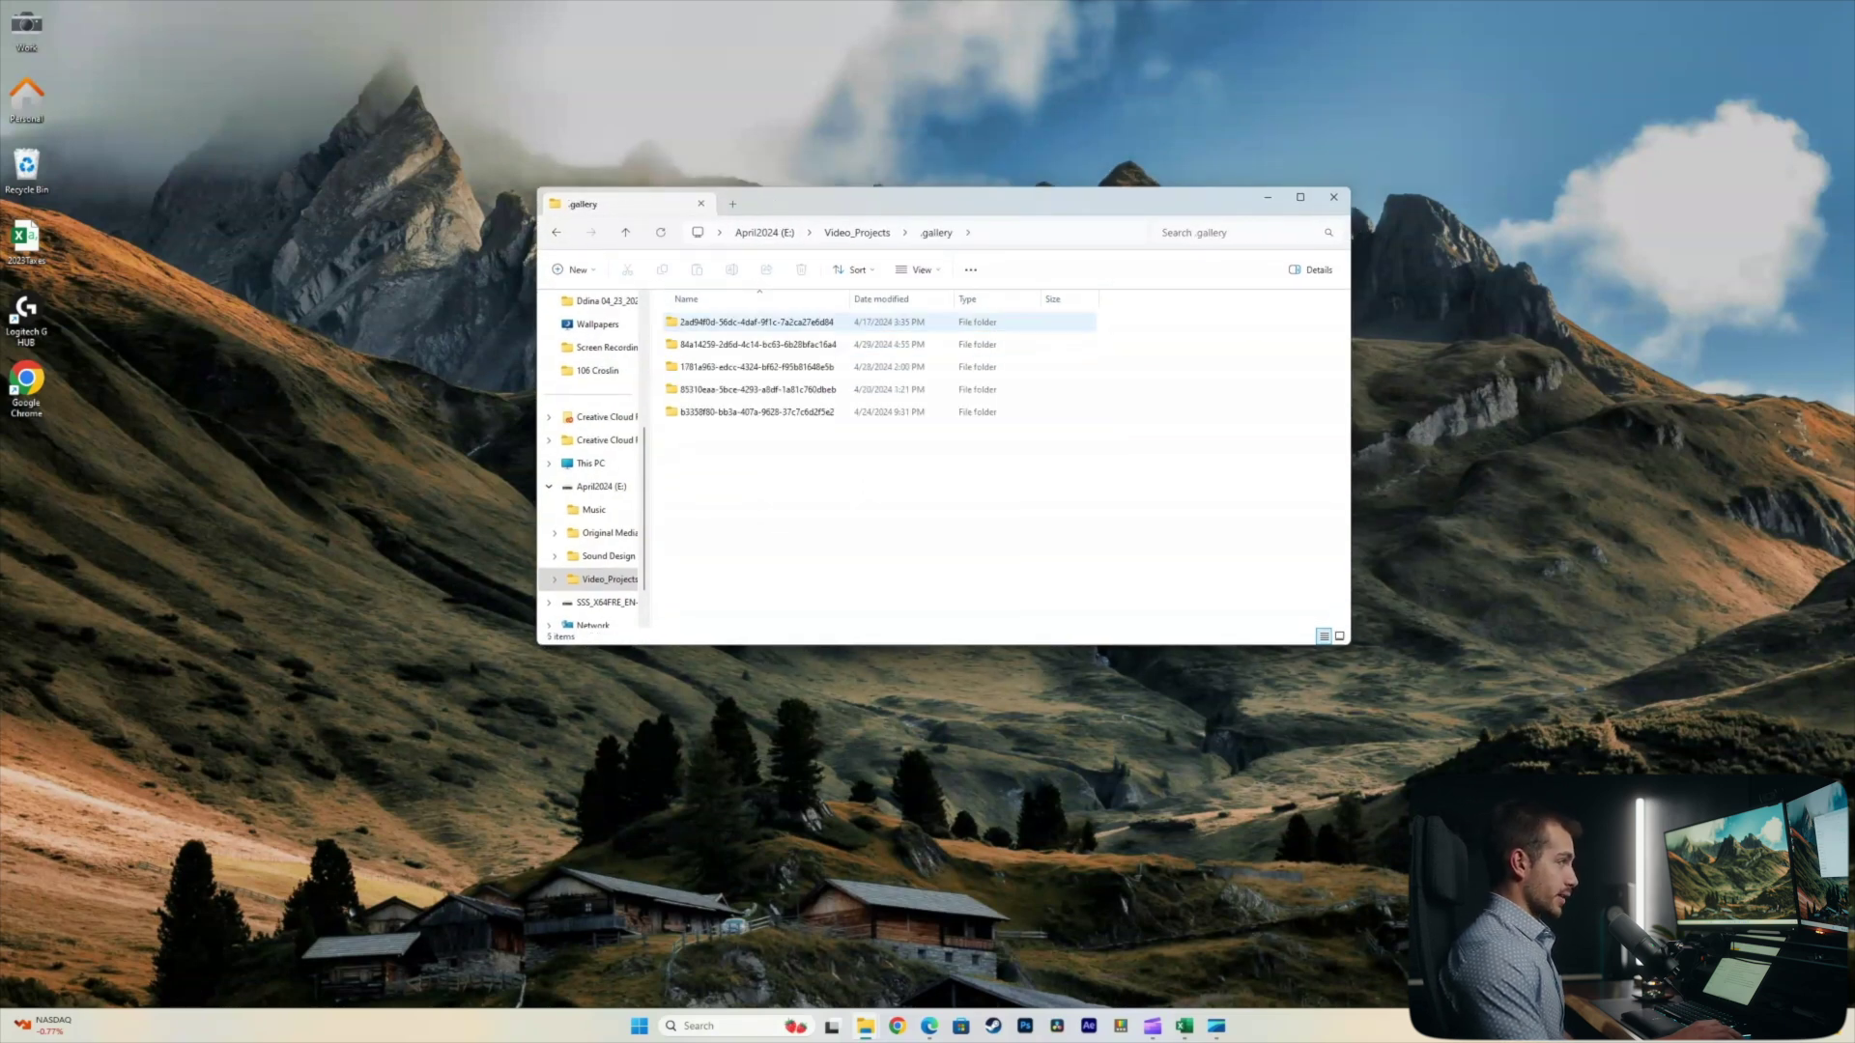
key("Up")
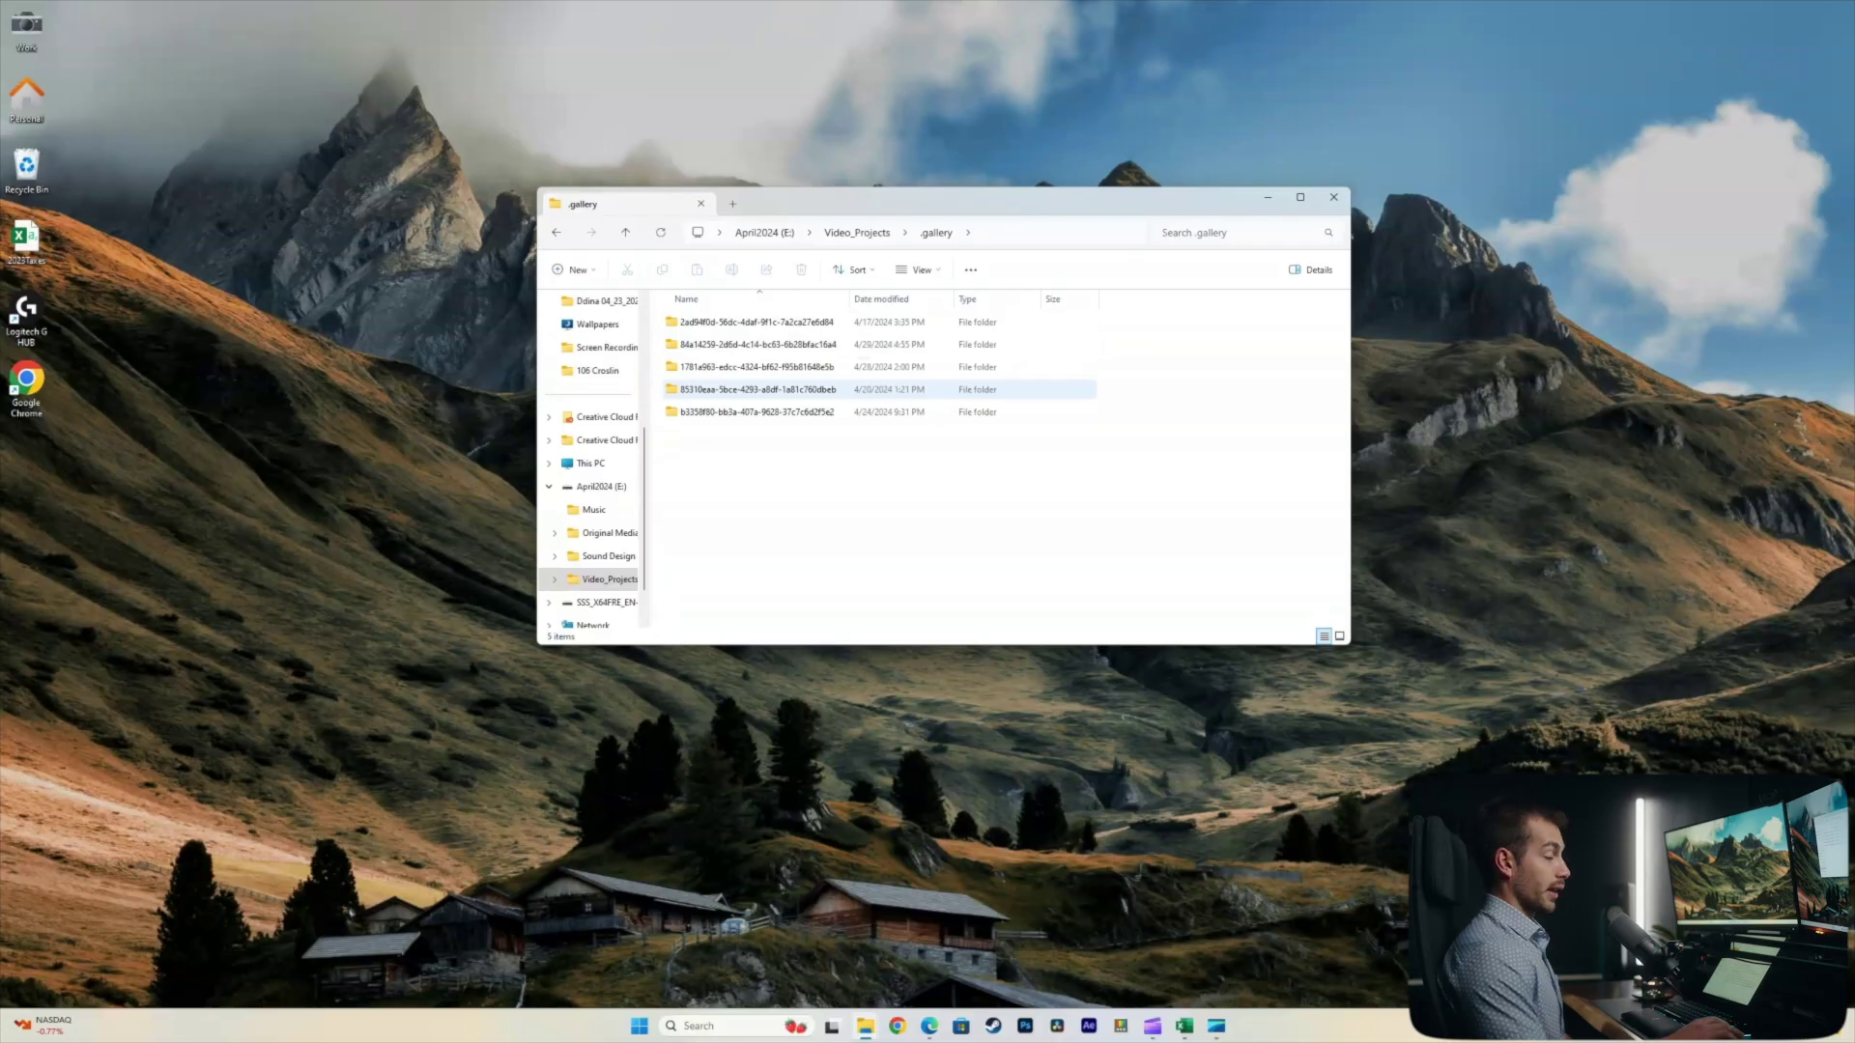
left_click(1333, 197)
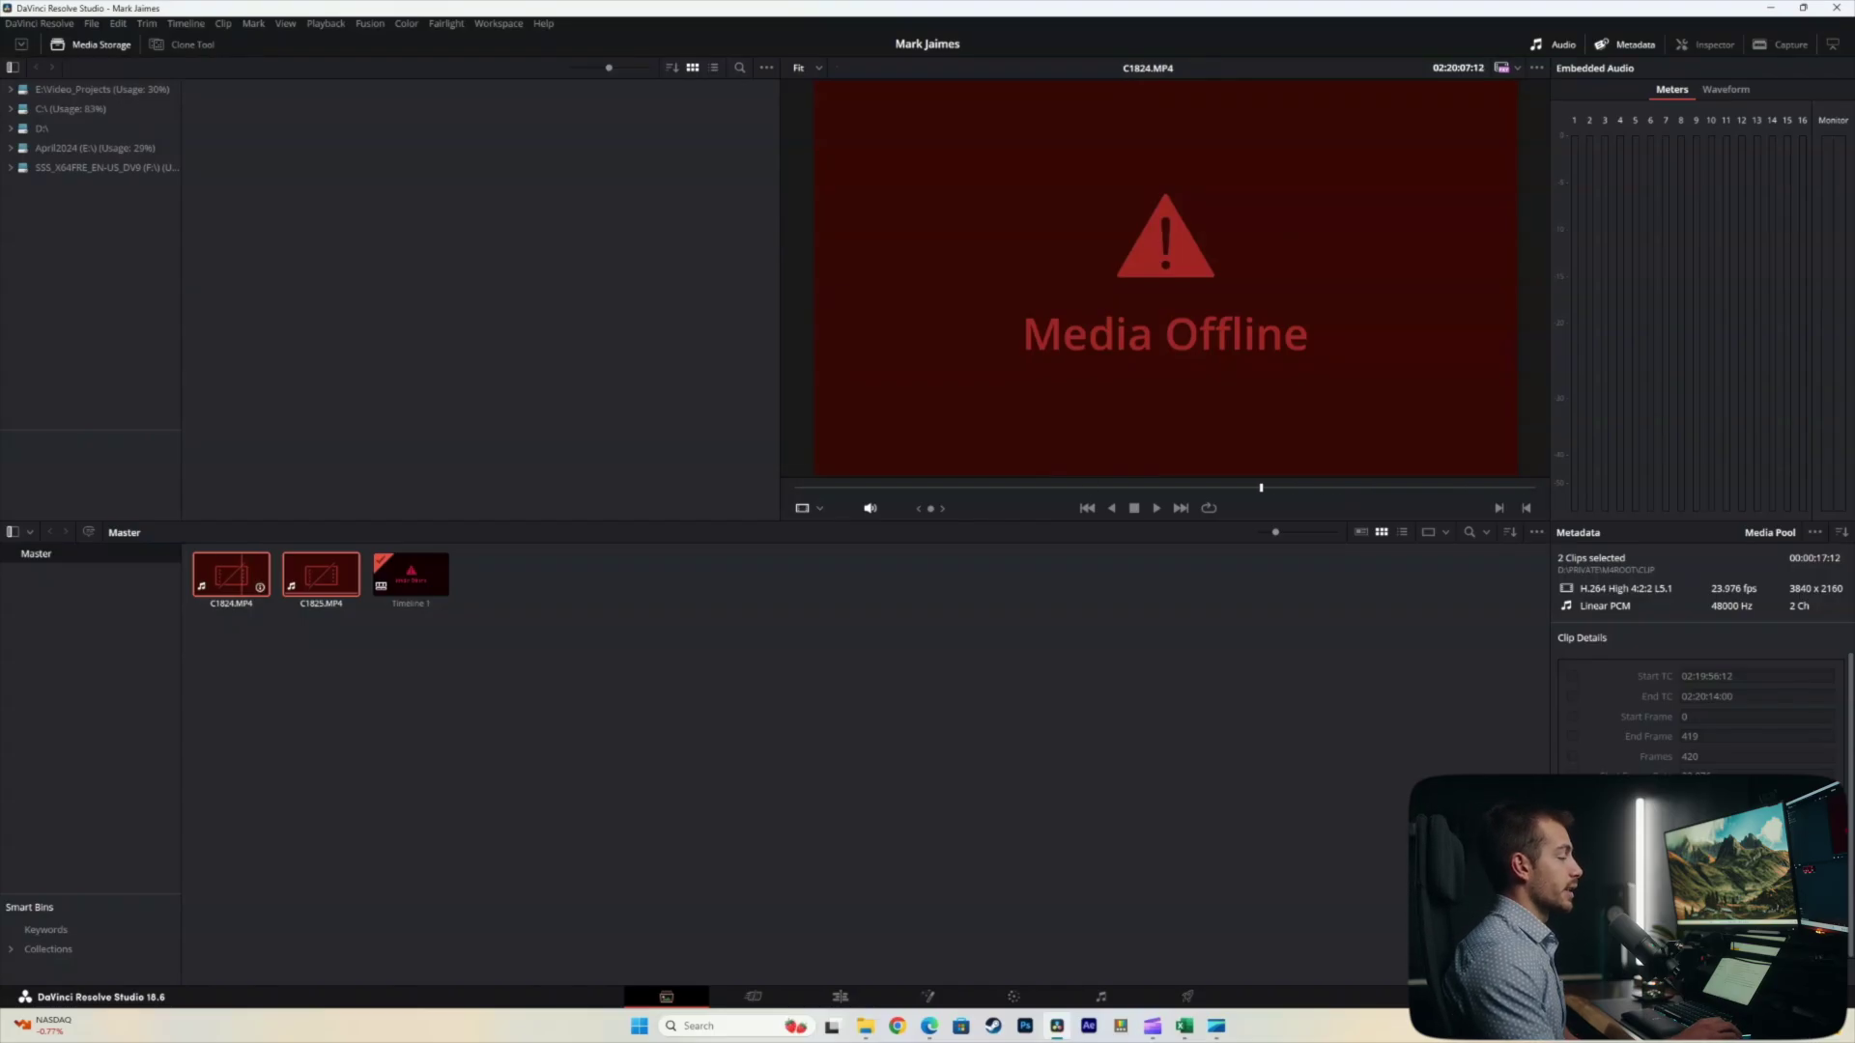
- Relink the offline clips C1824.MP4 and C1825.MP4 to their shoot folder
right_click(243, 580)
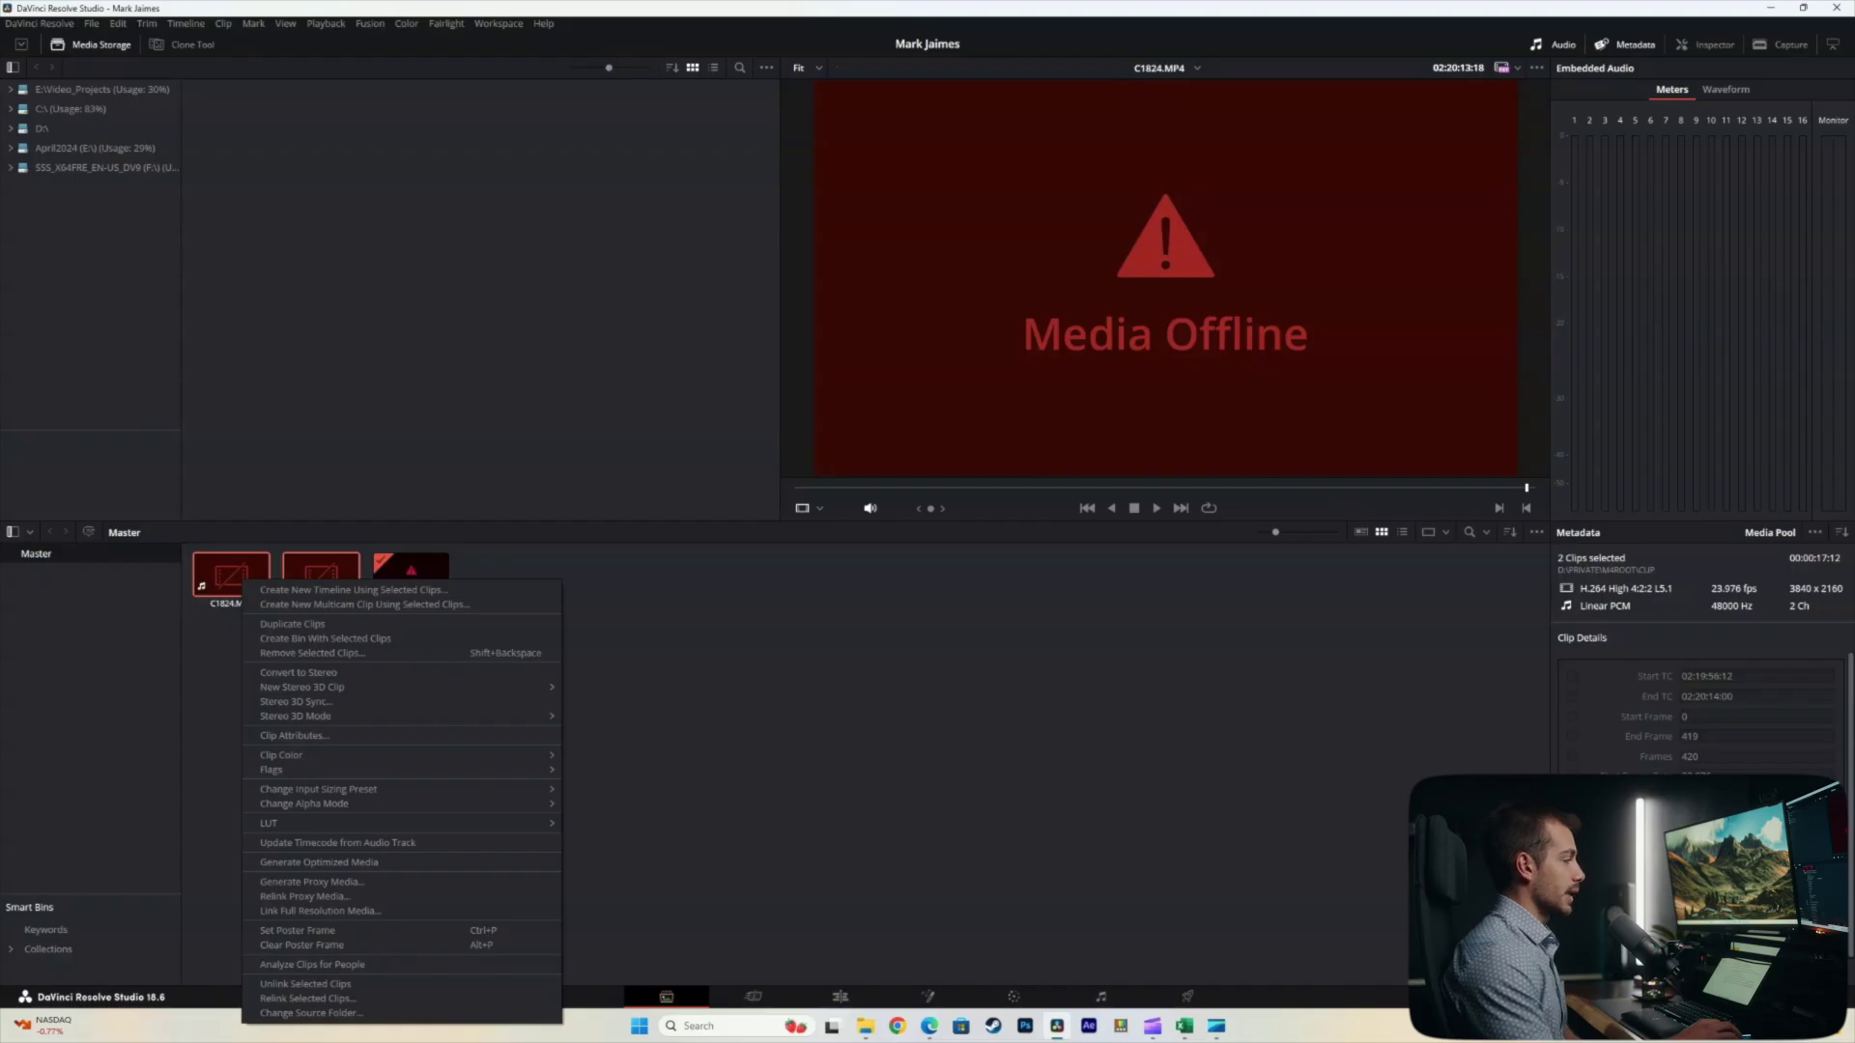
left_click(307, 998)
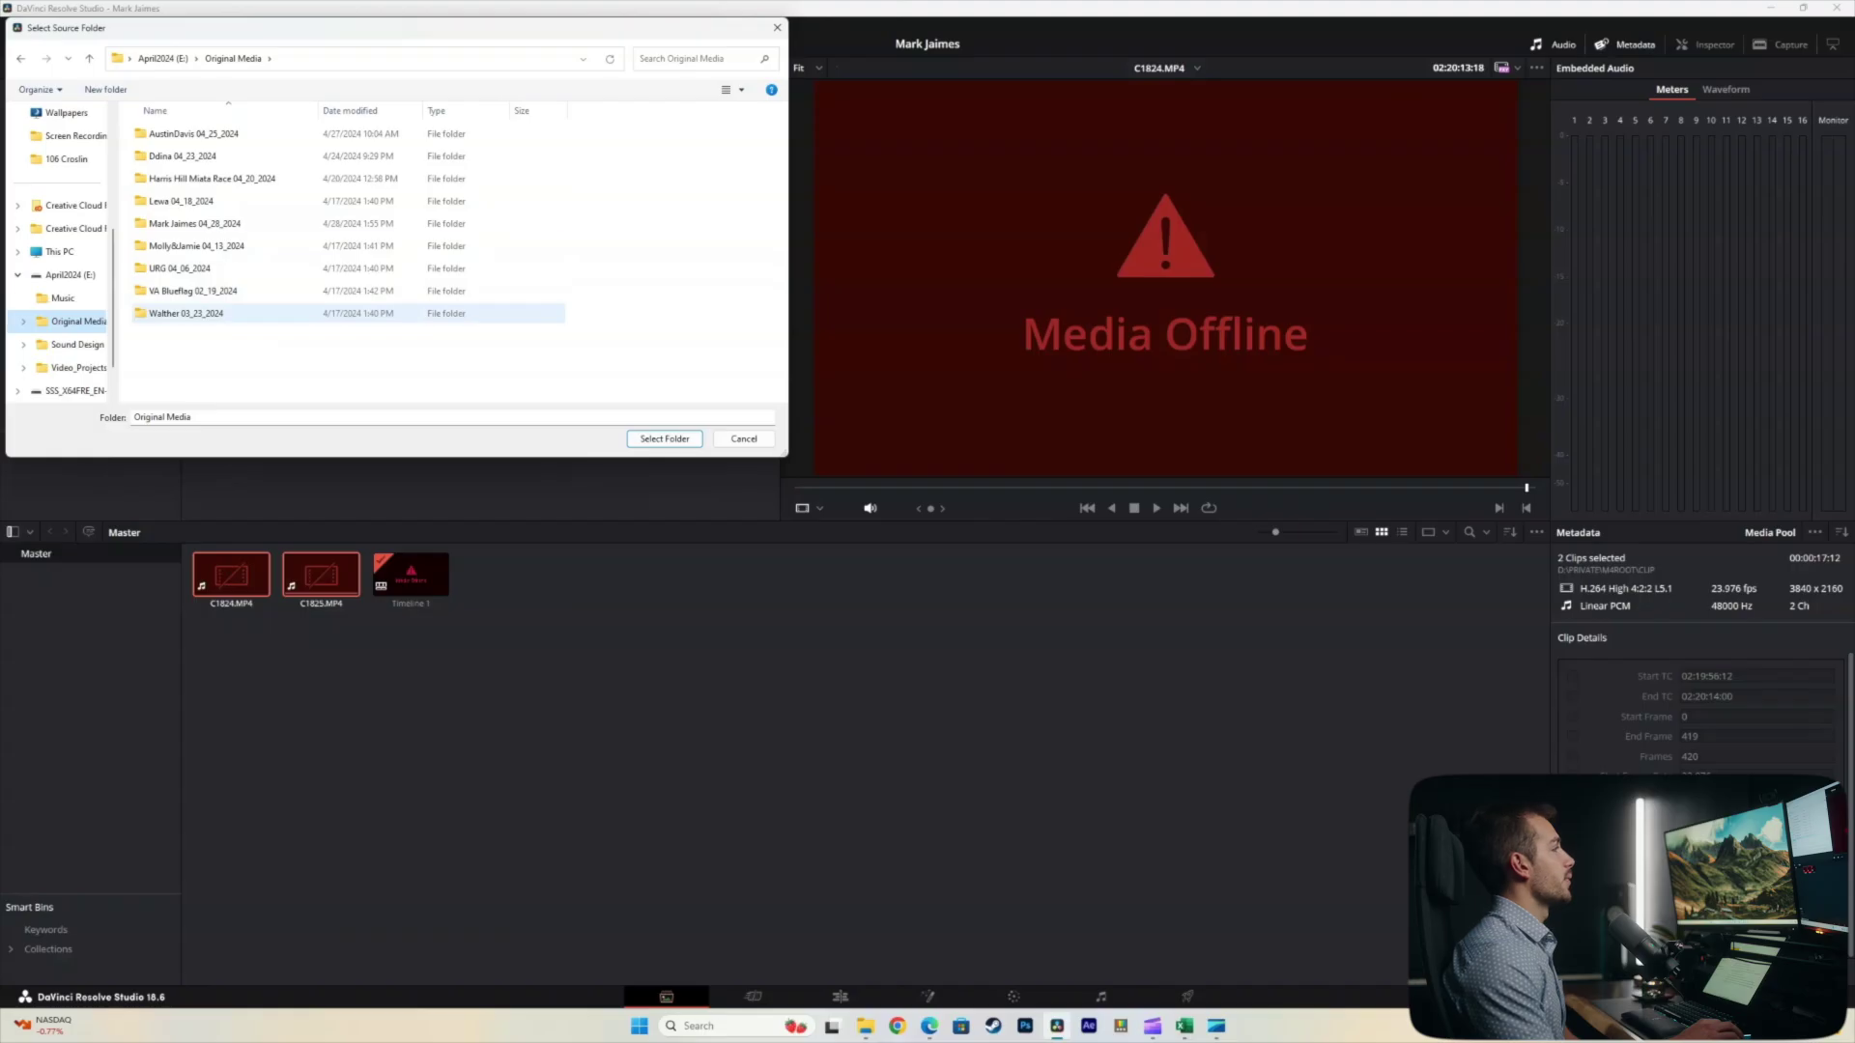
left_click(195, 224)
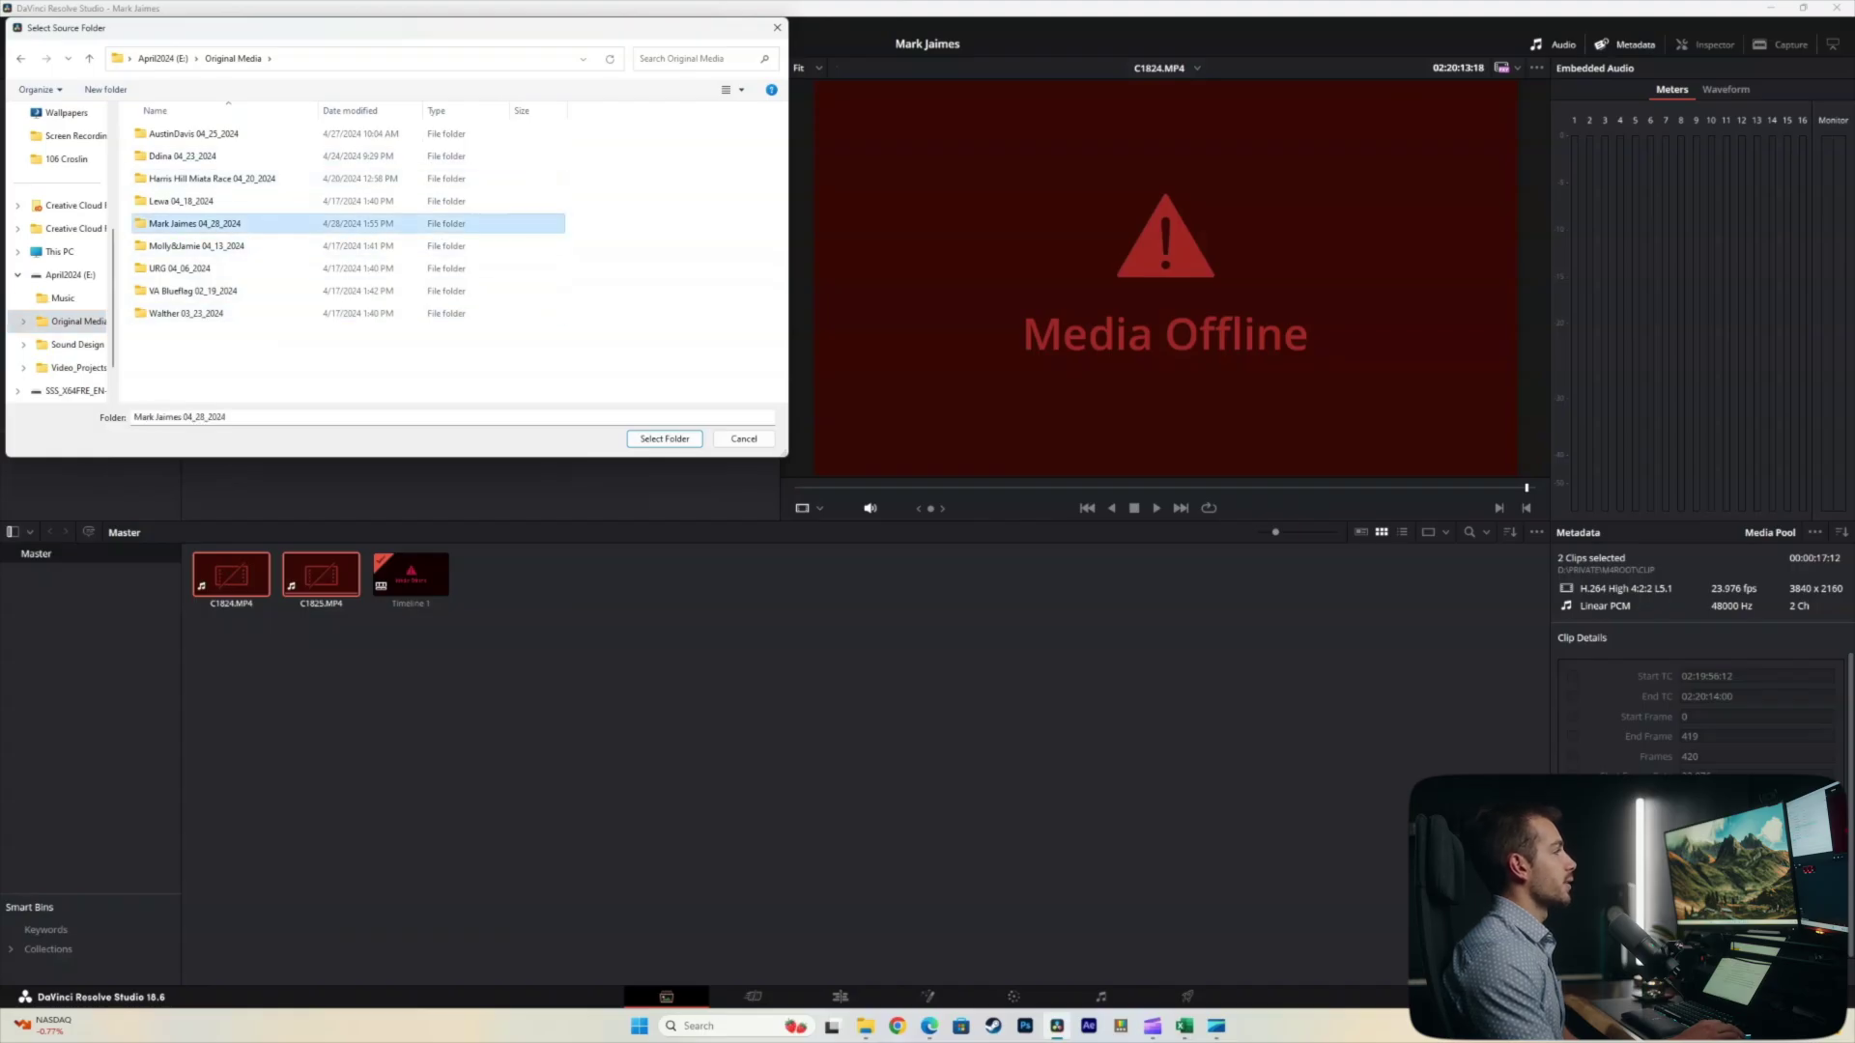
left_click(665, 438)
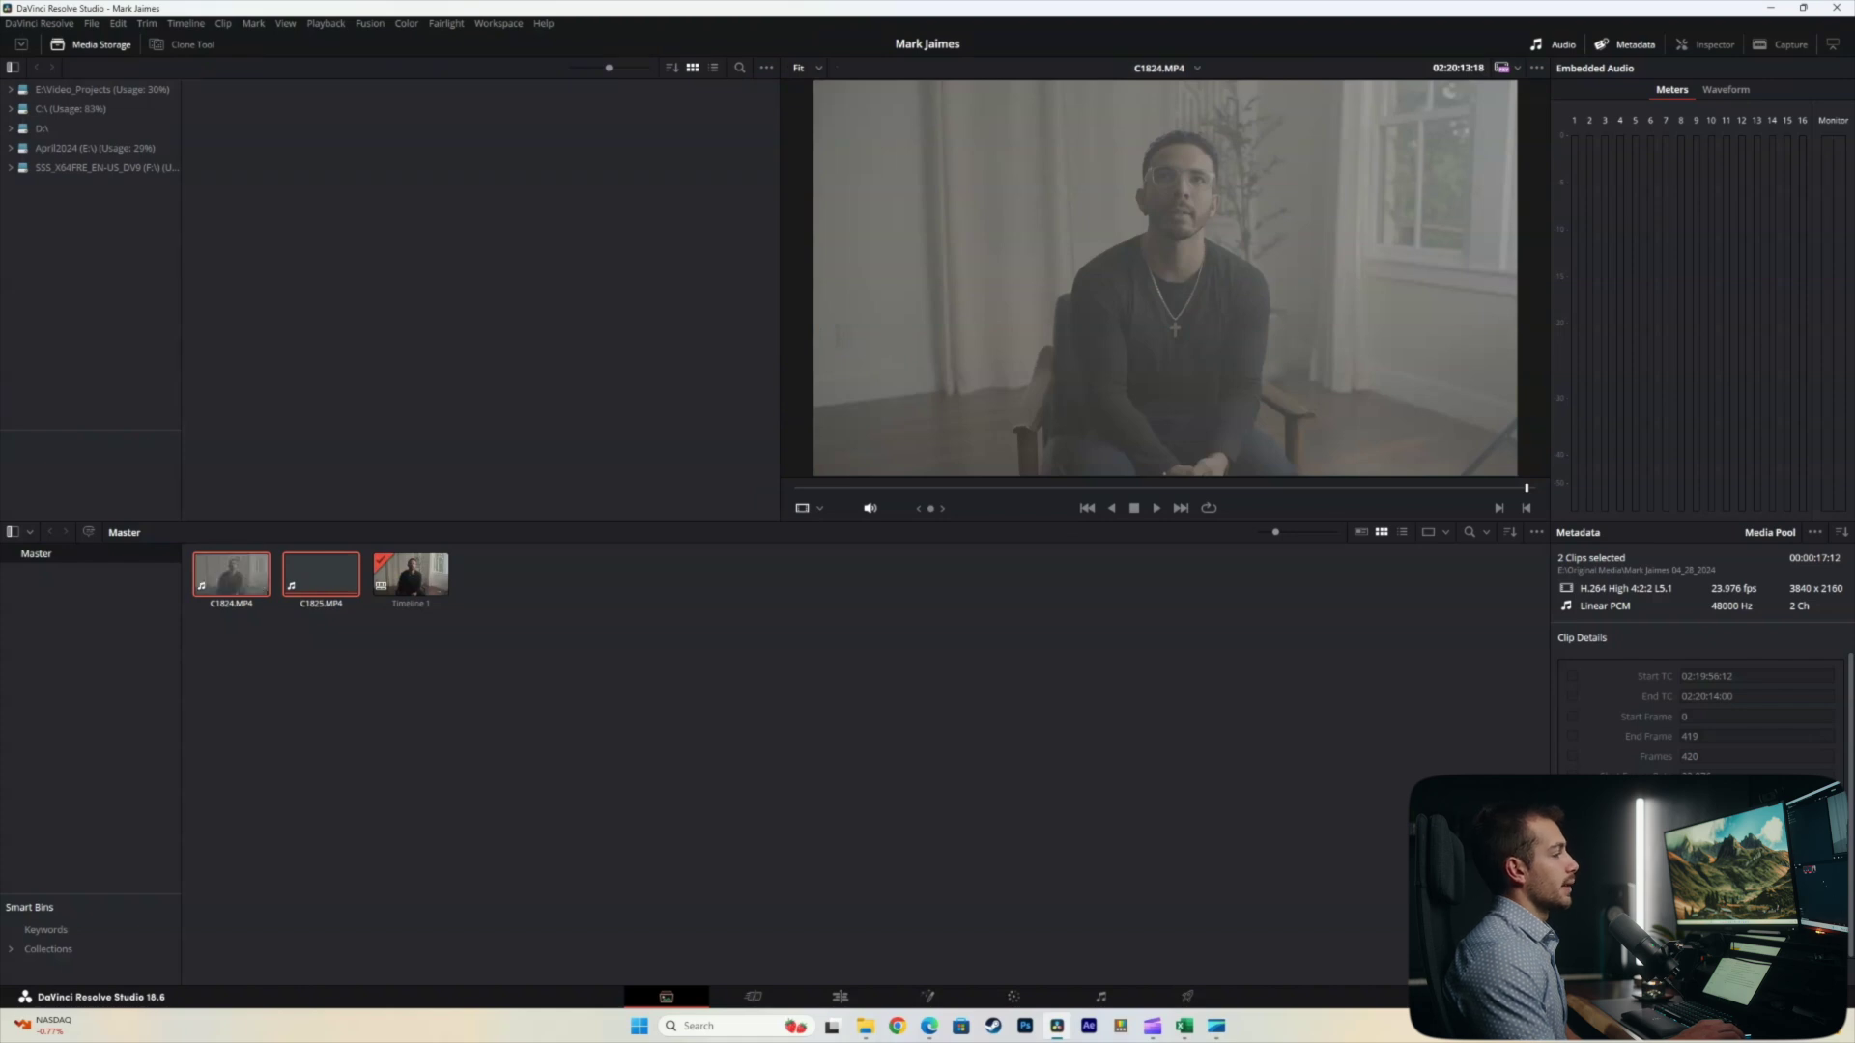
- On the Edit page, play Timeline 1 from a chosen playhead position
left_click(840, 996)
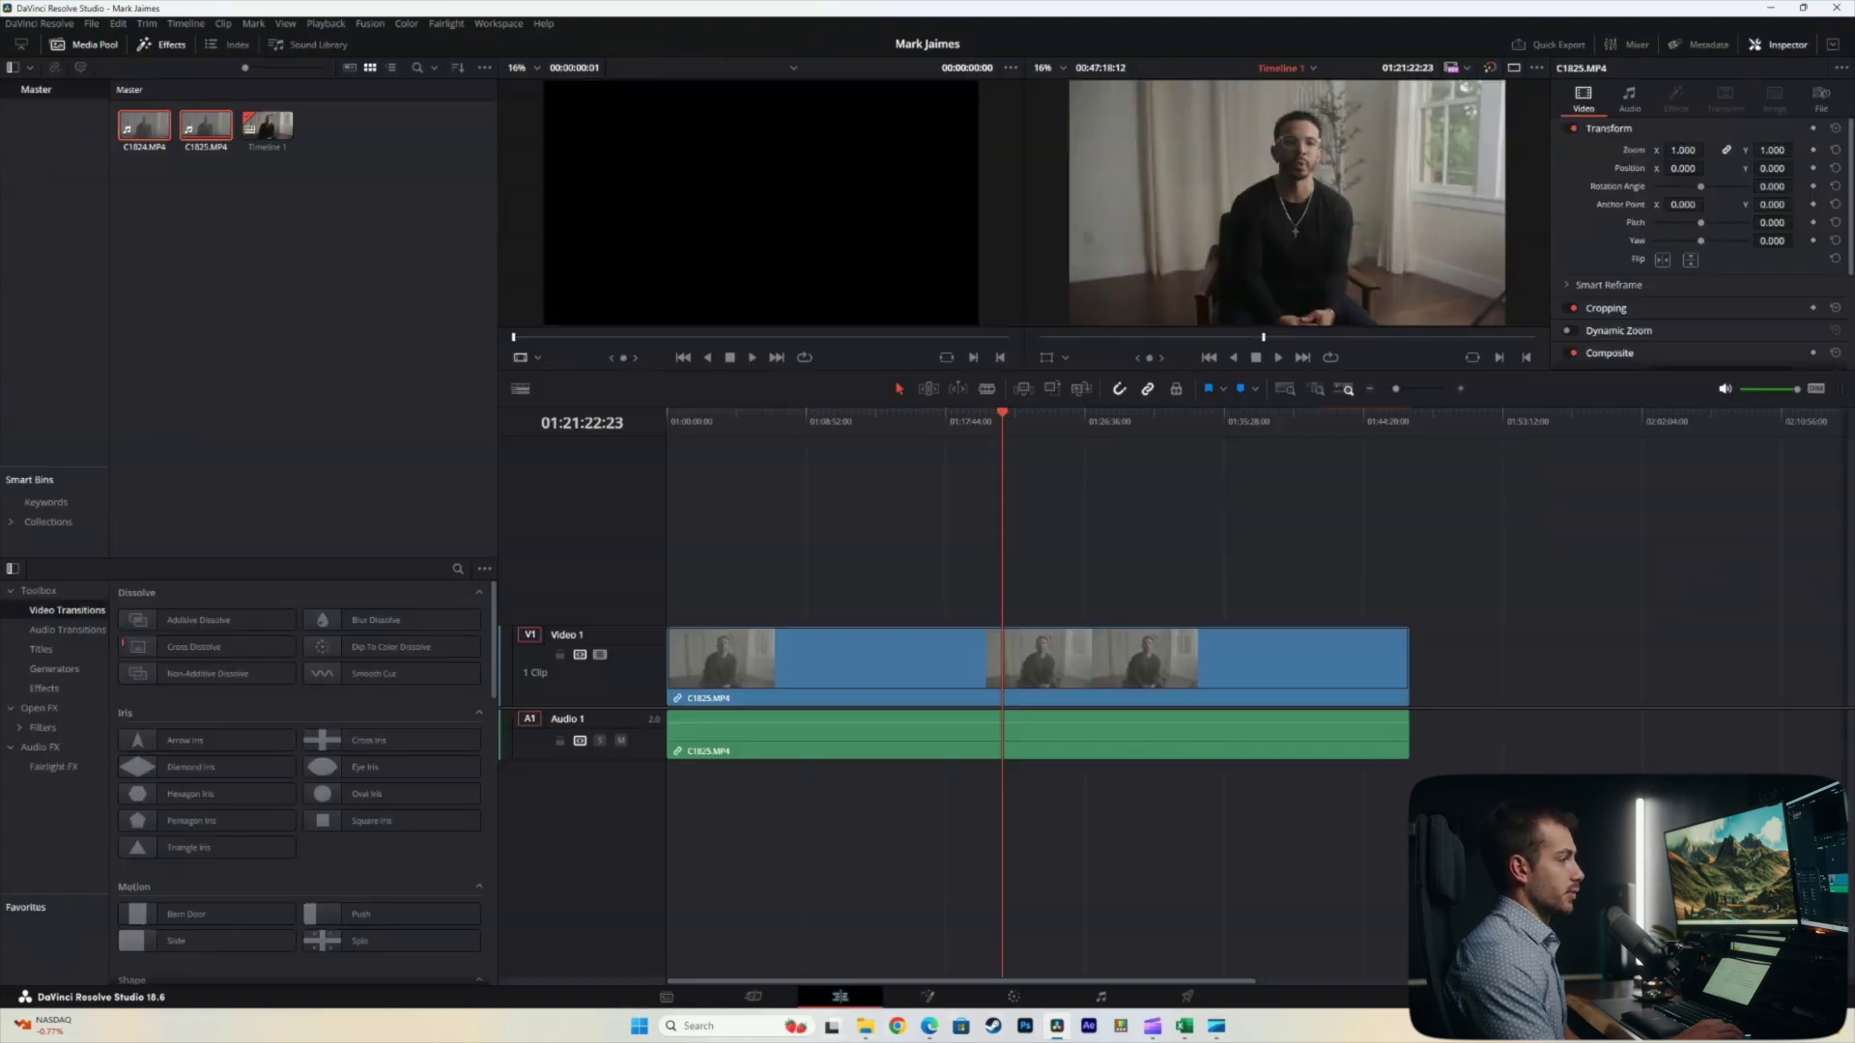
left_click(932, 422)
key("space")
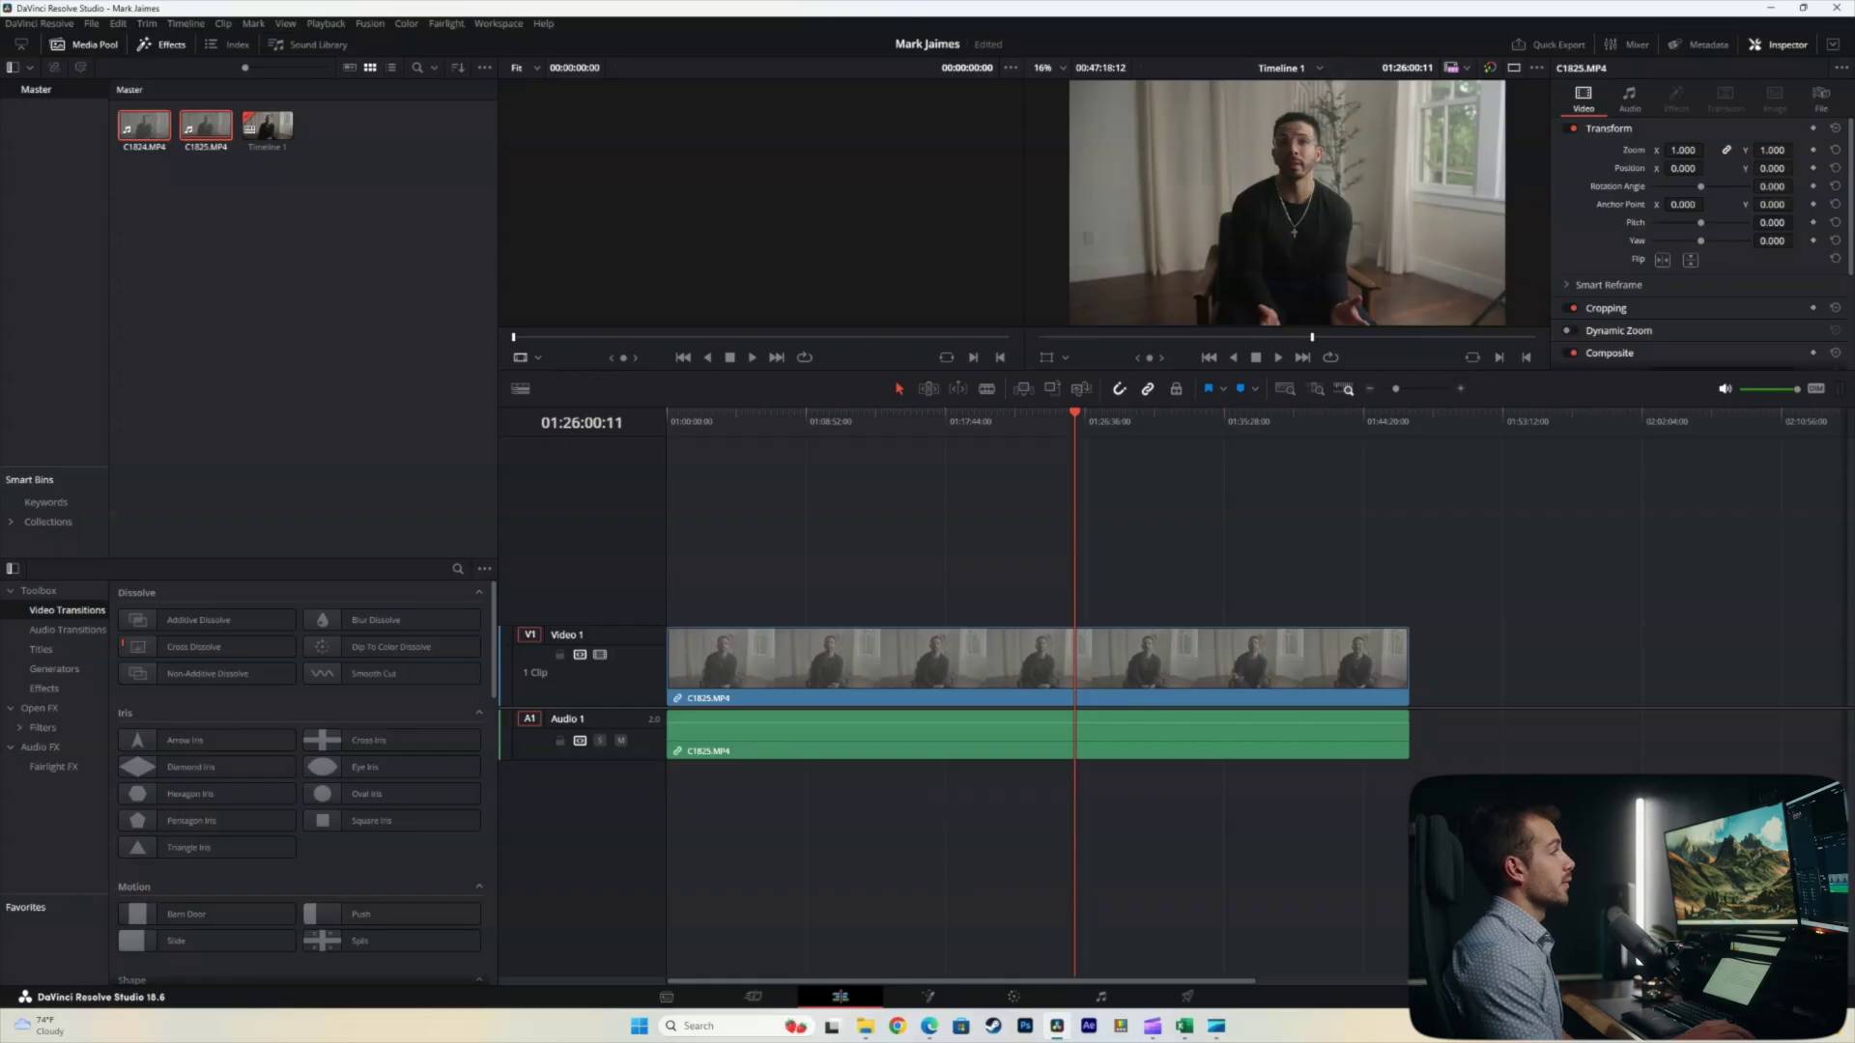
- In Preferences > Media Storage, remove the existing storage location
left_click(38, 23)
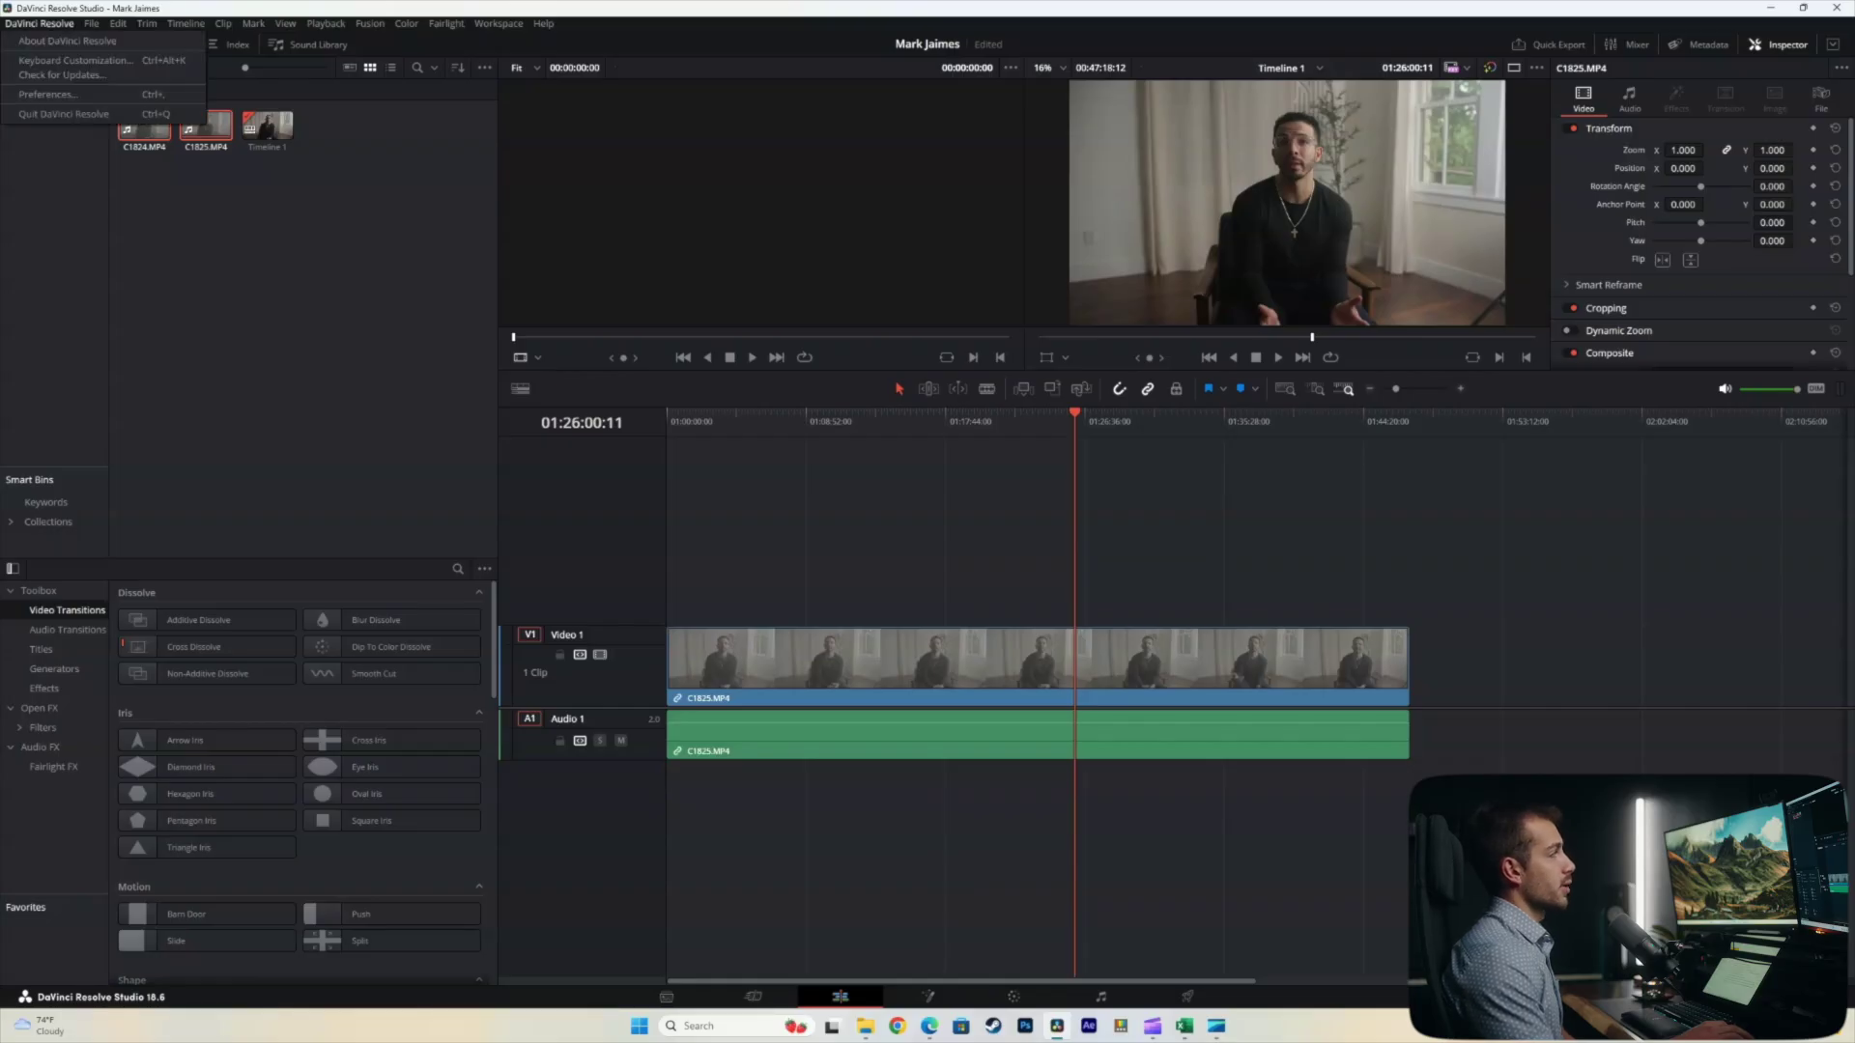
left_click(47, 94)
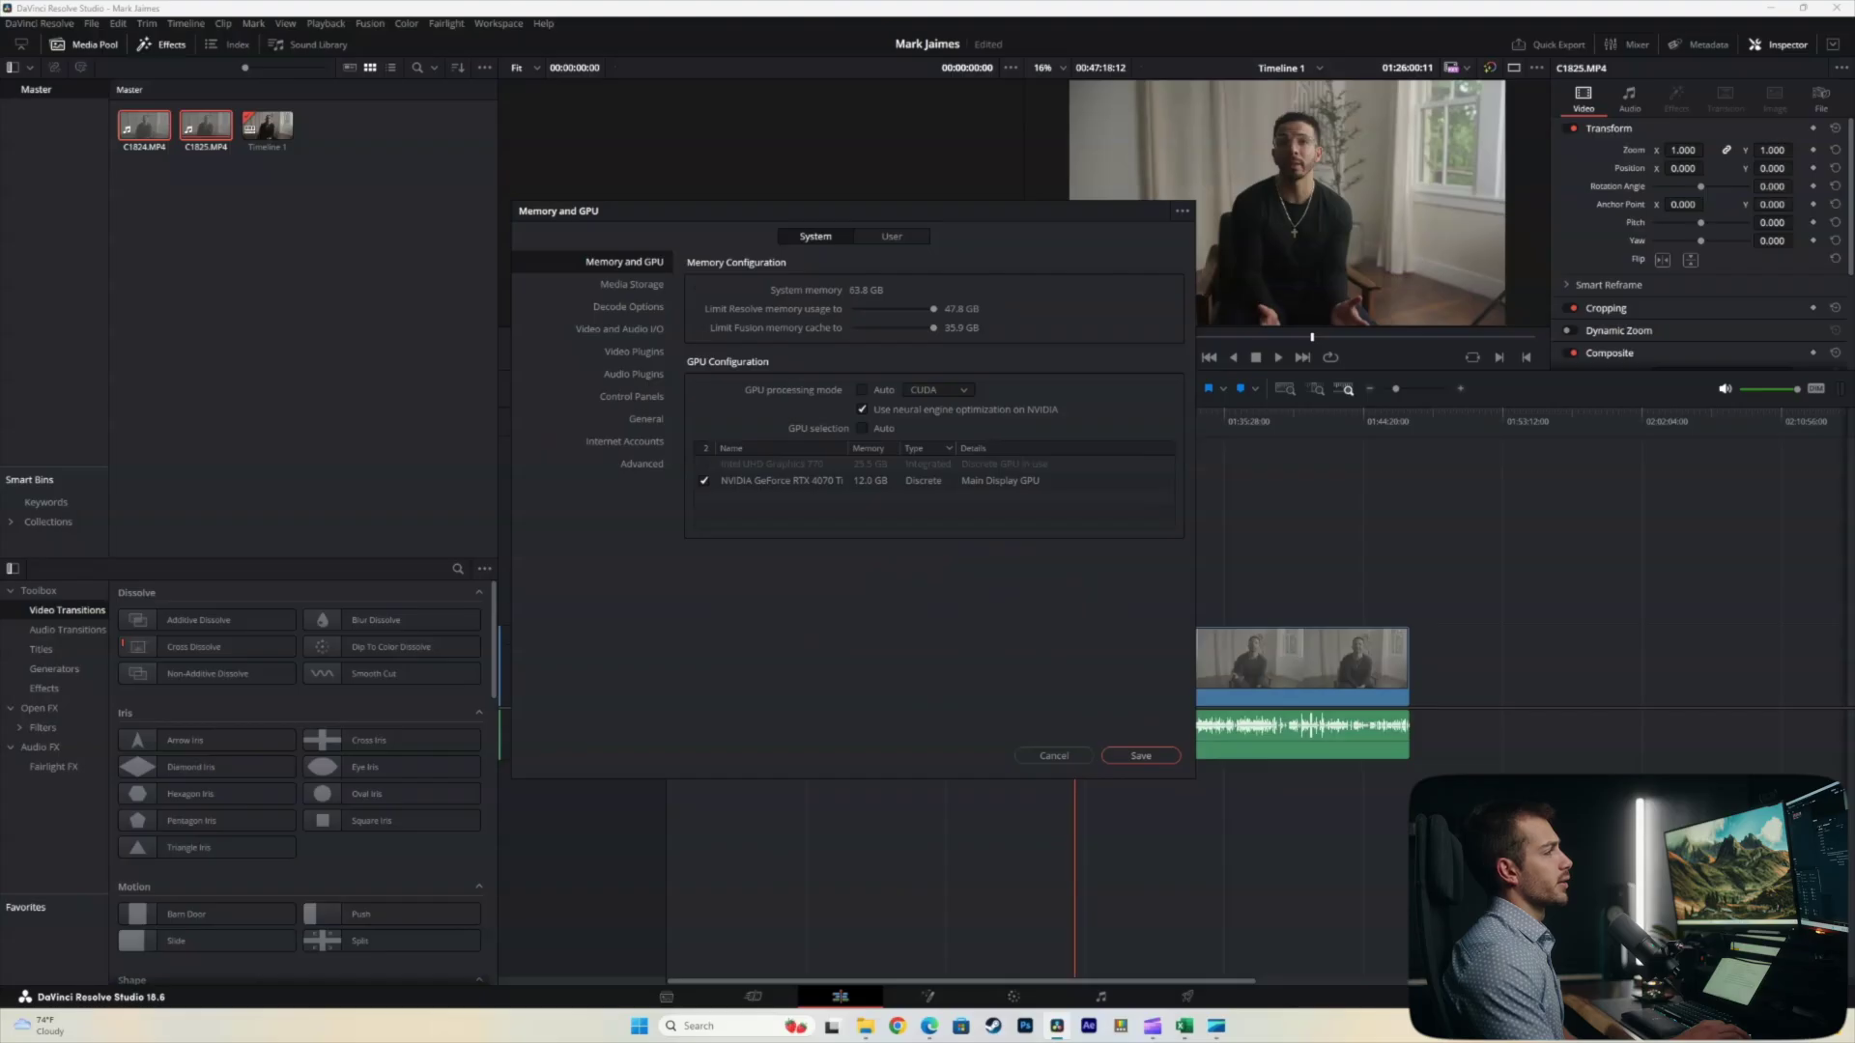
left_click(631, 285)
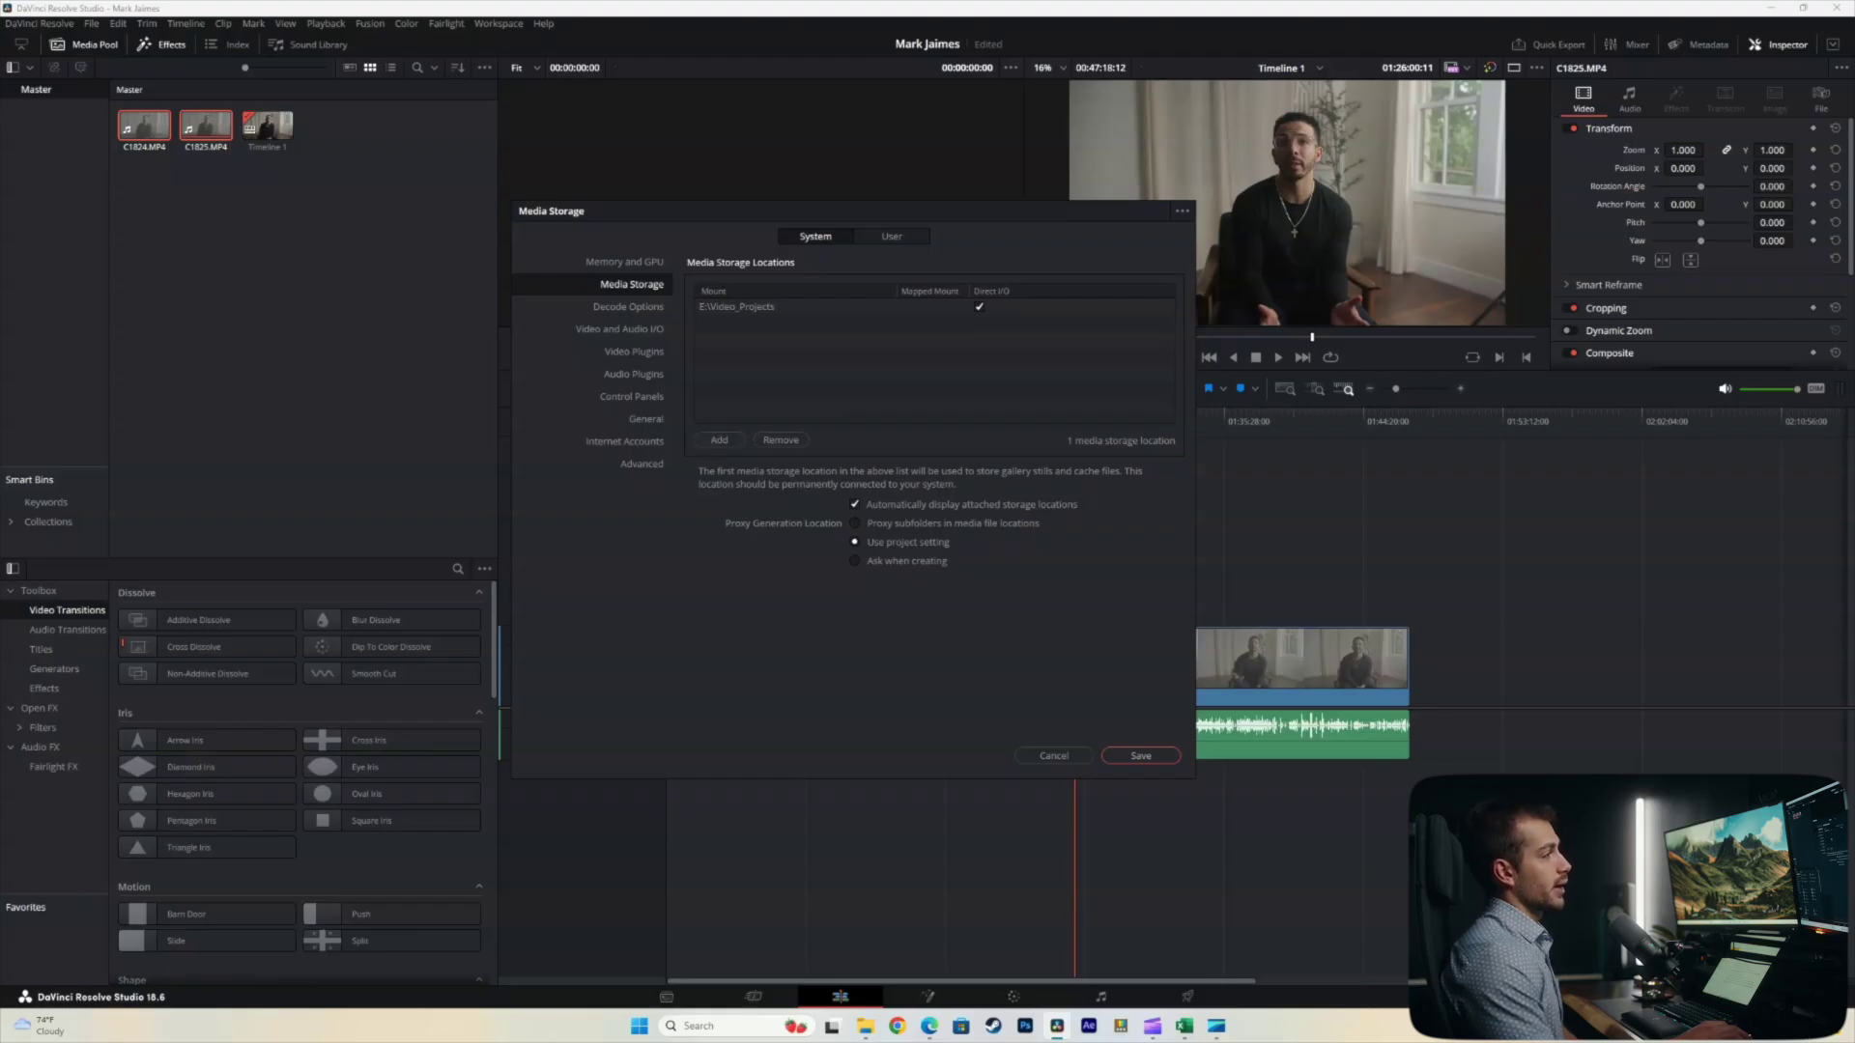
left_click(780, 439)
left_click(1053, 568)
left_click(737, 307)
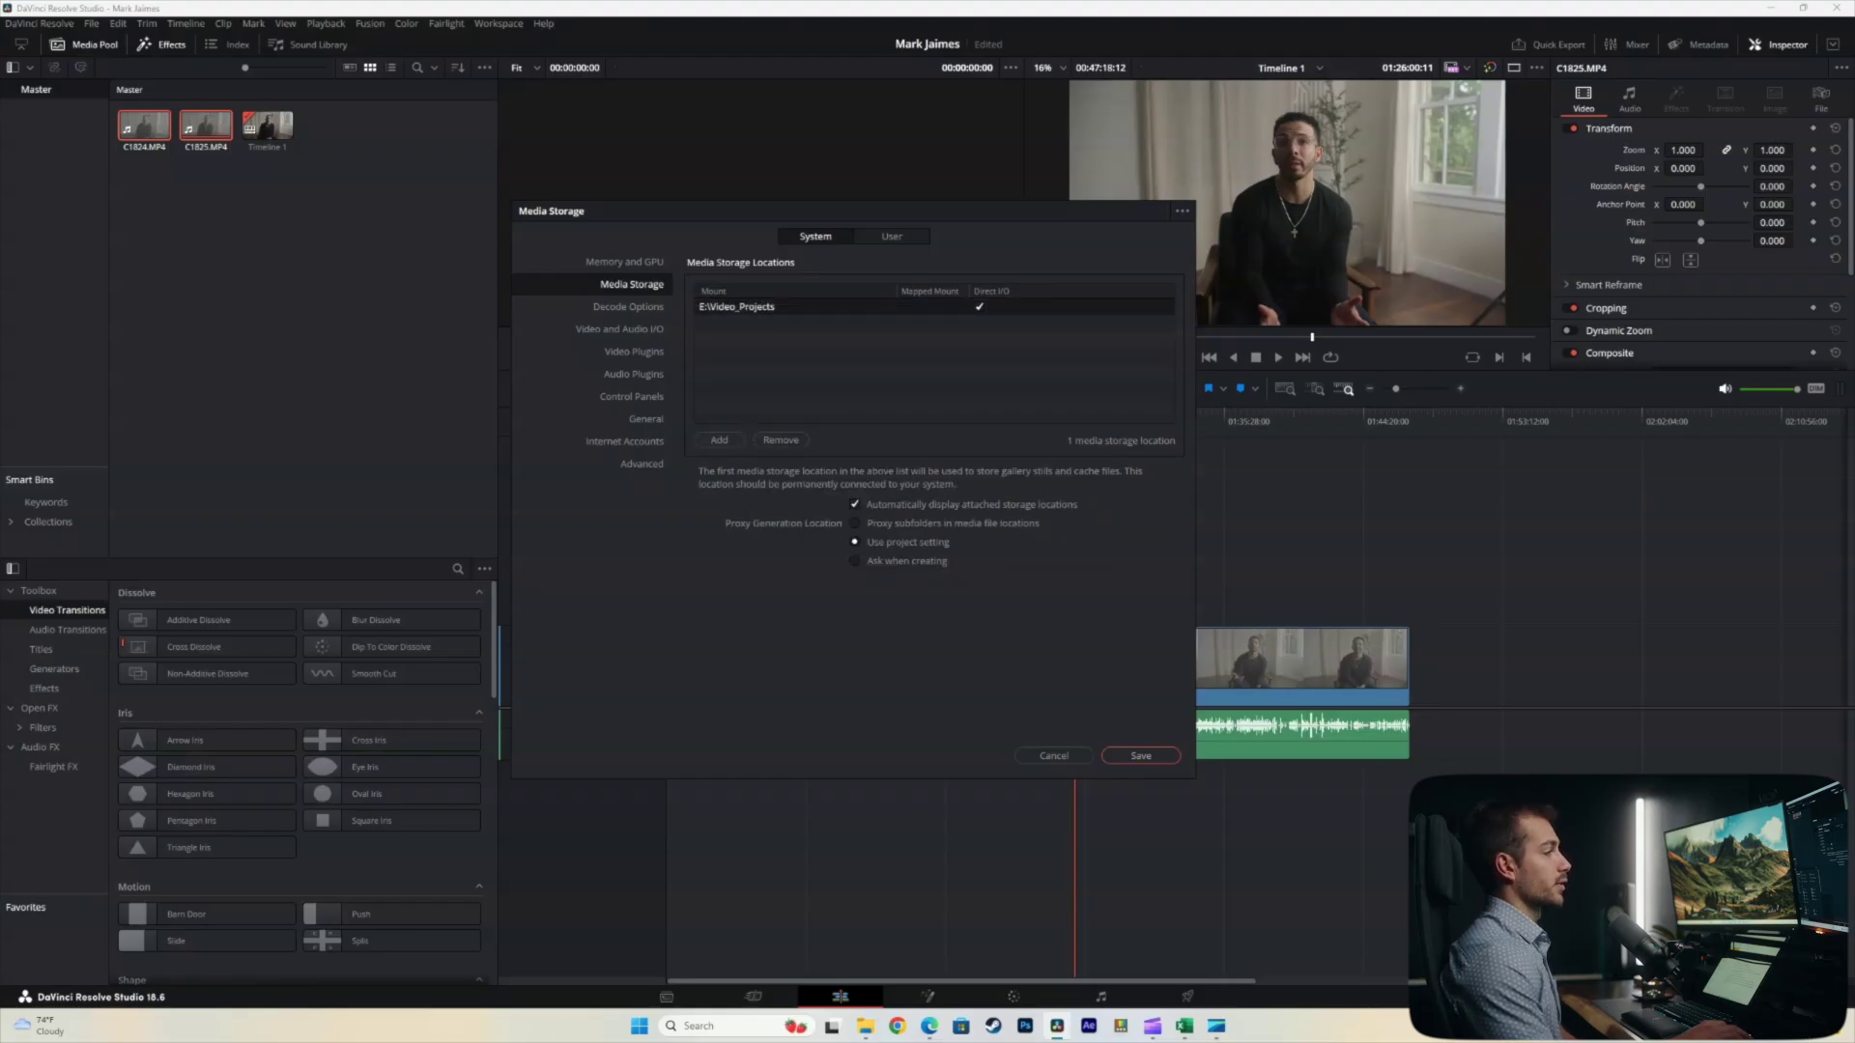
left_click(780, 440)
- Add E:\Video_Projects as the media storage location and save the preferences
left_click(718, 439)
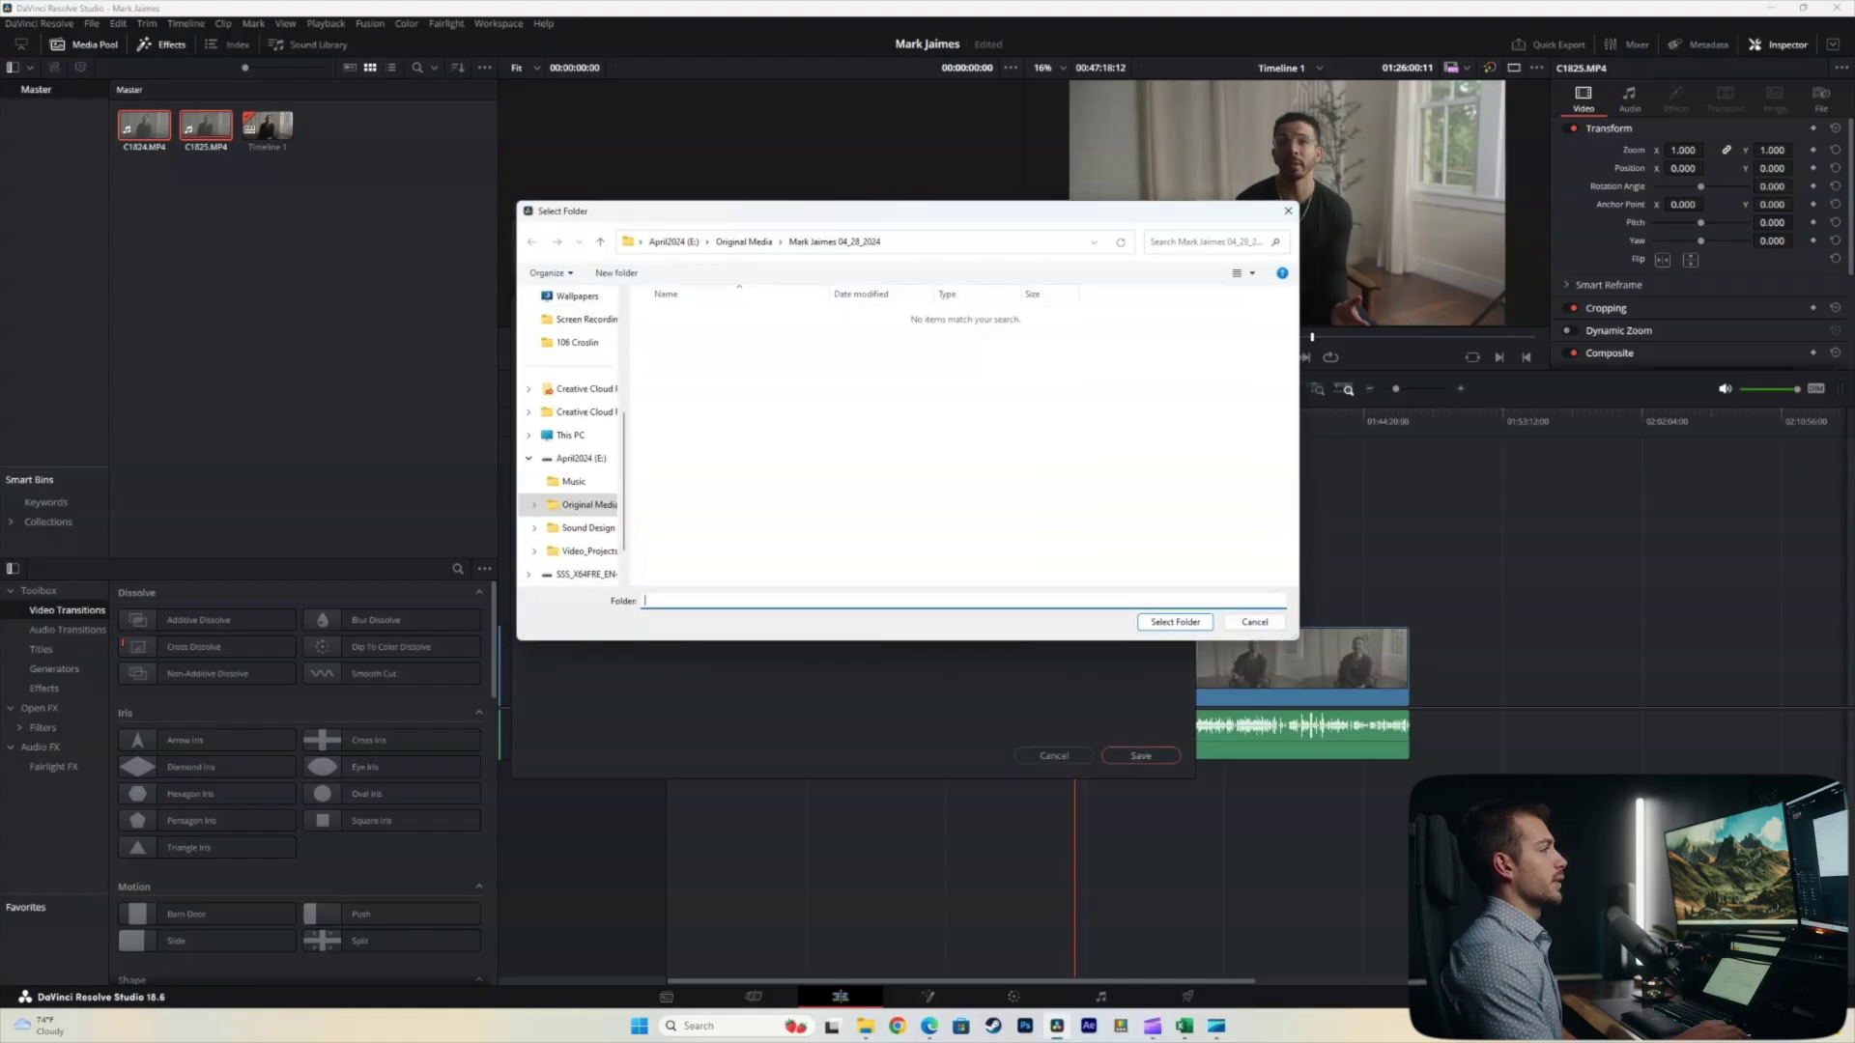
left_click(580, 458)
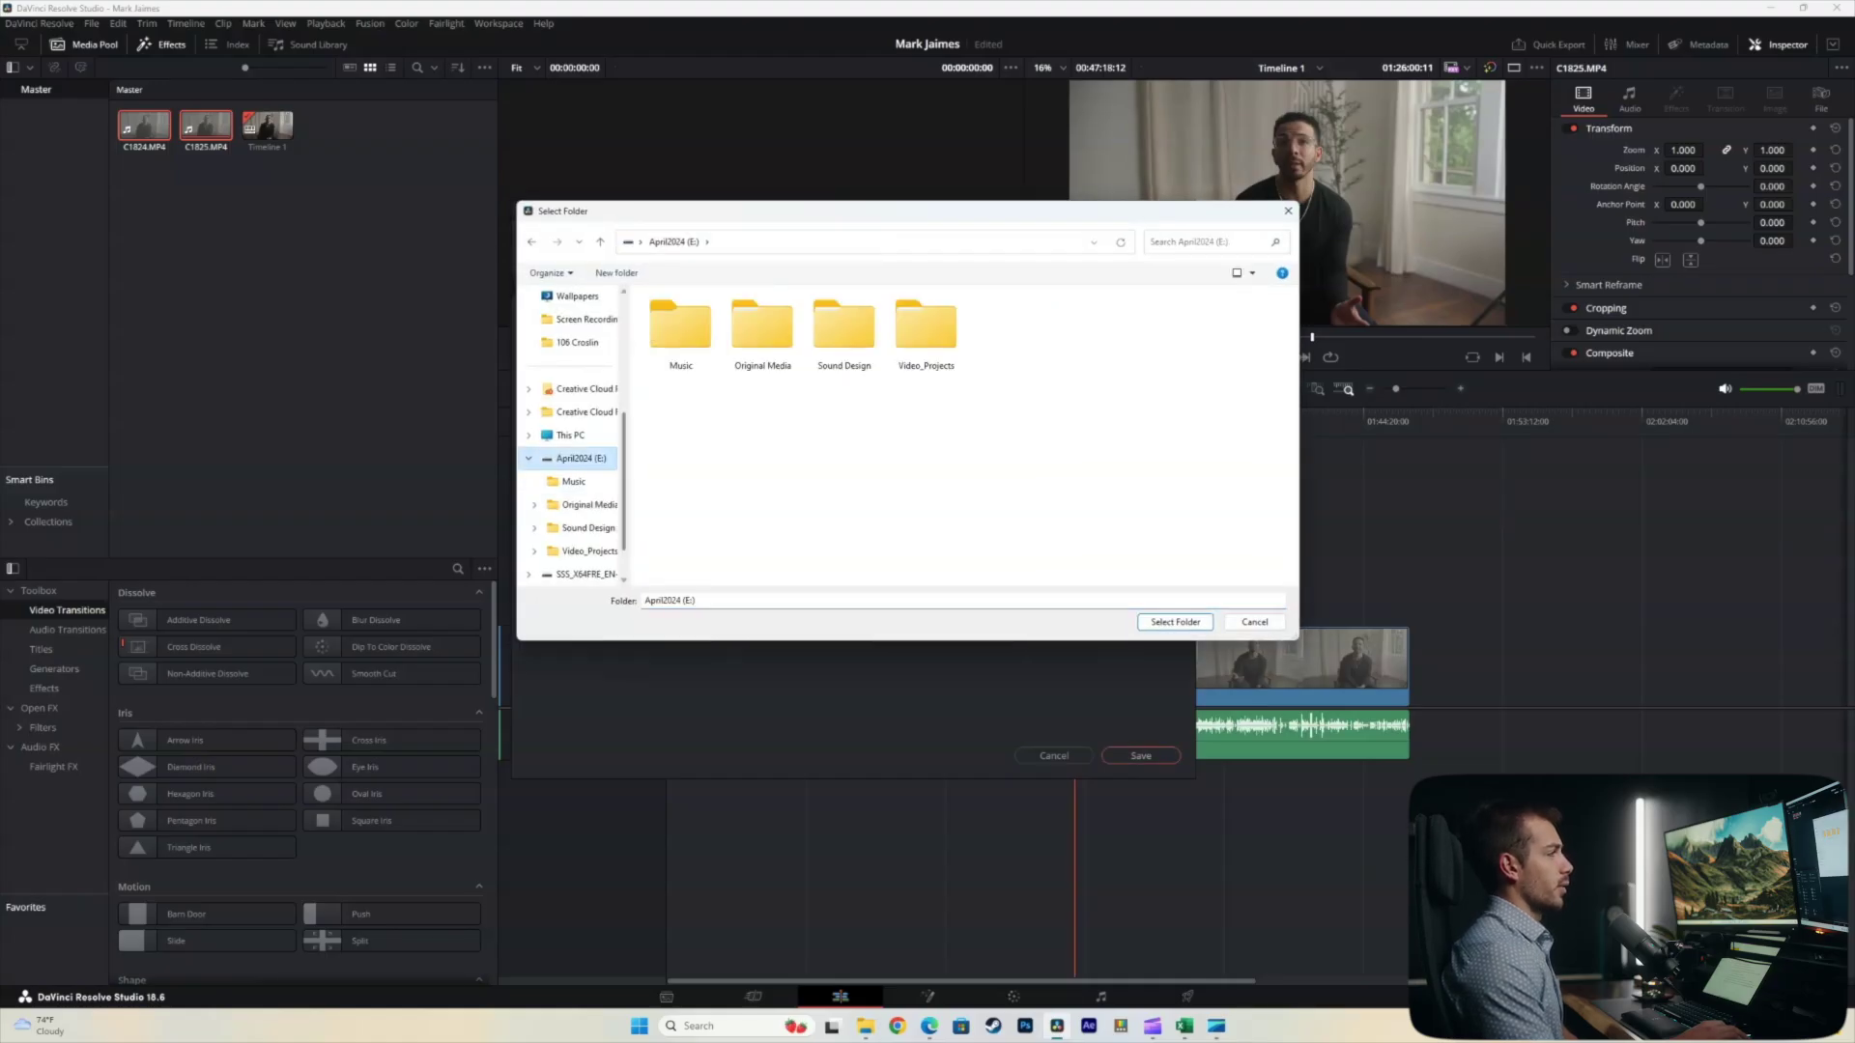
left_click(926, 329)
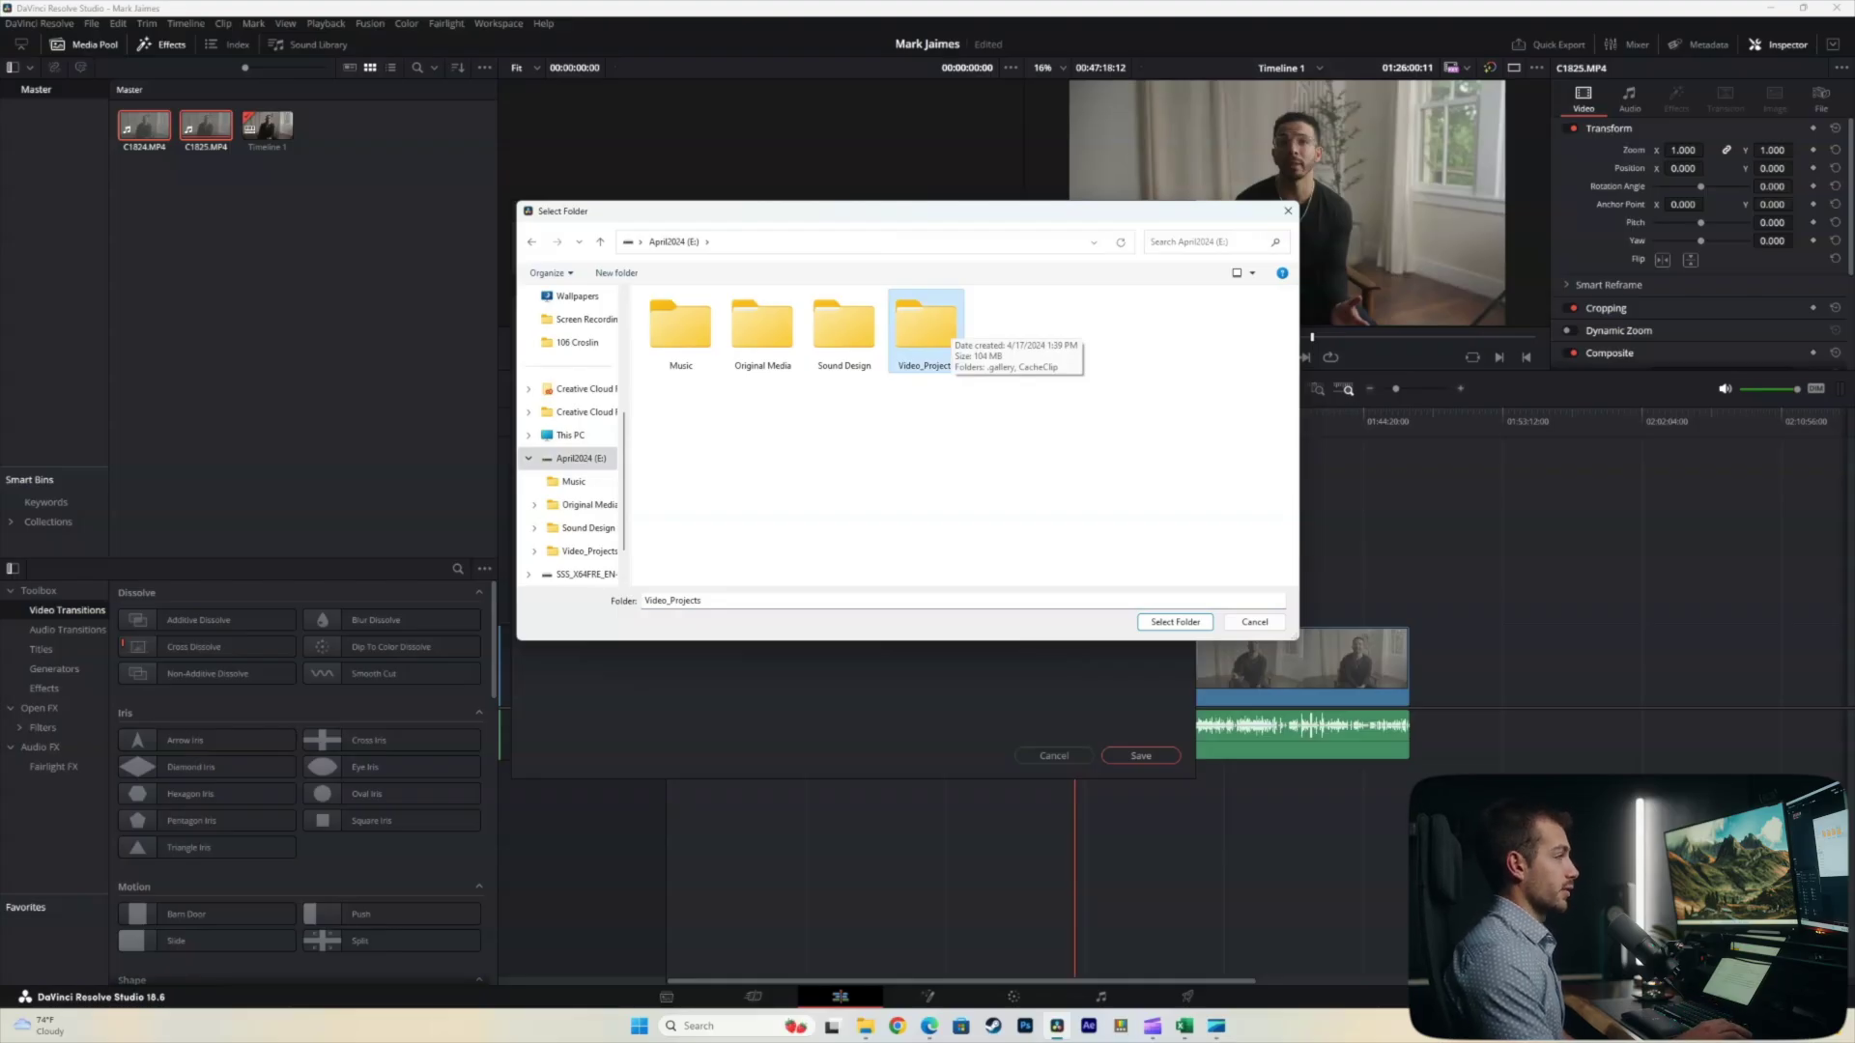
left_click(1175, 622)
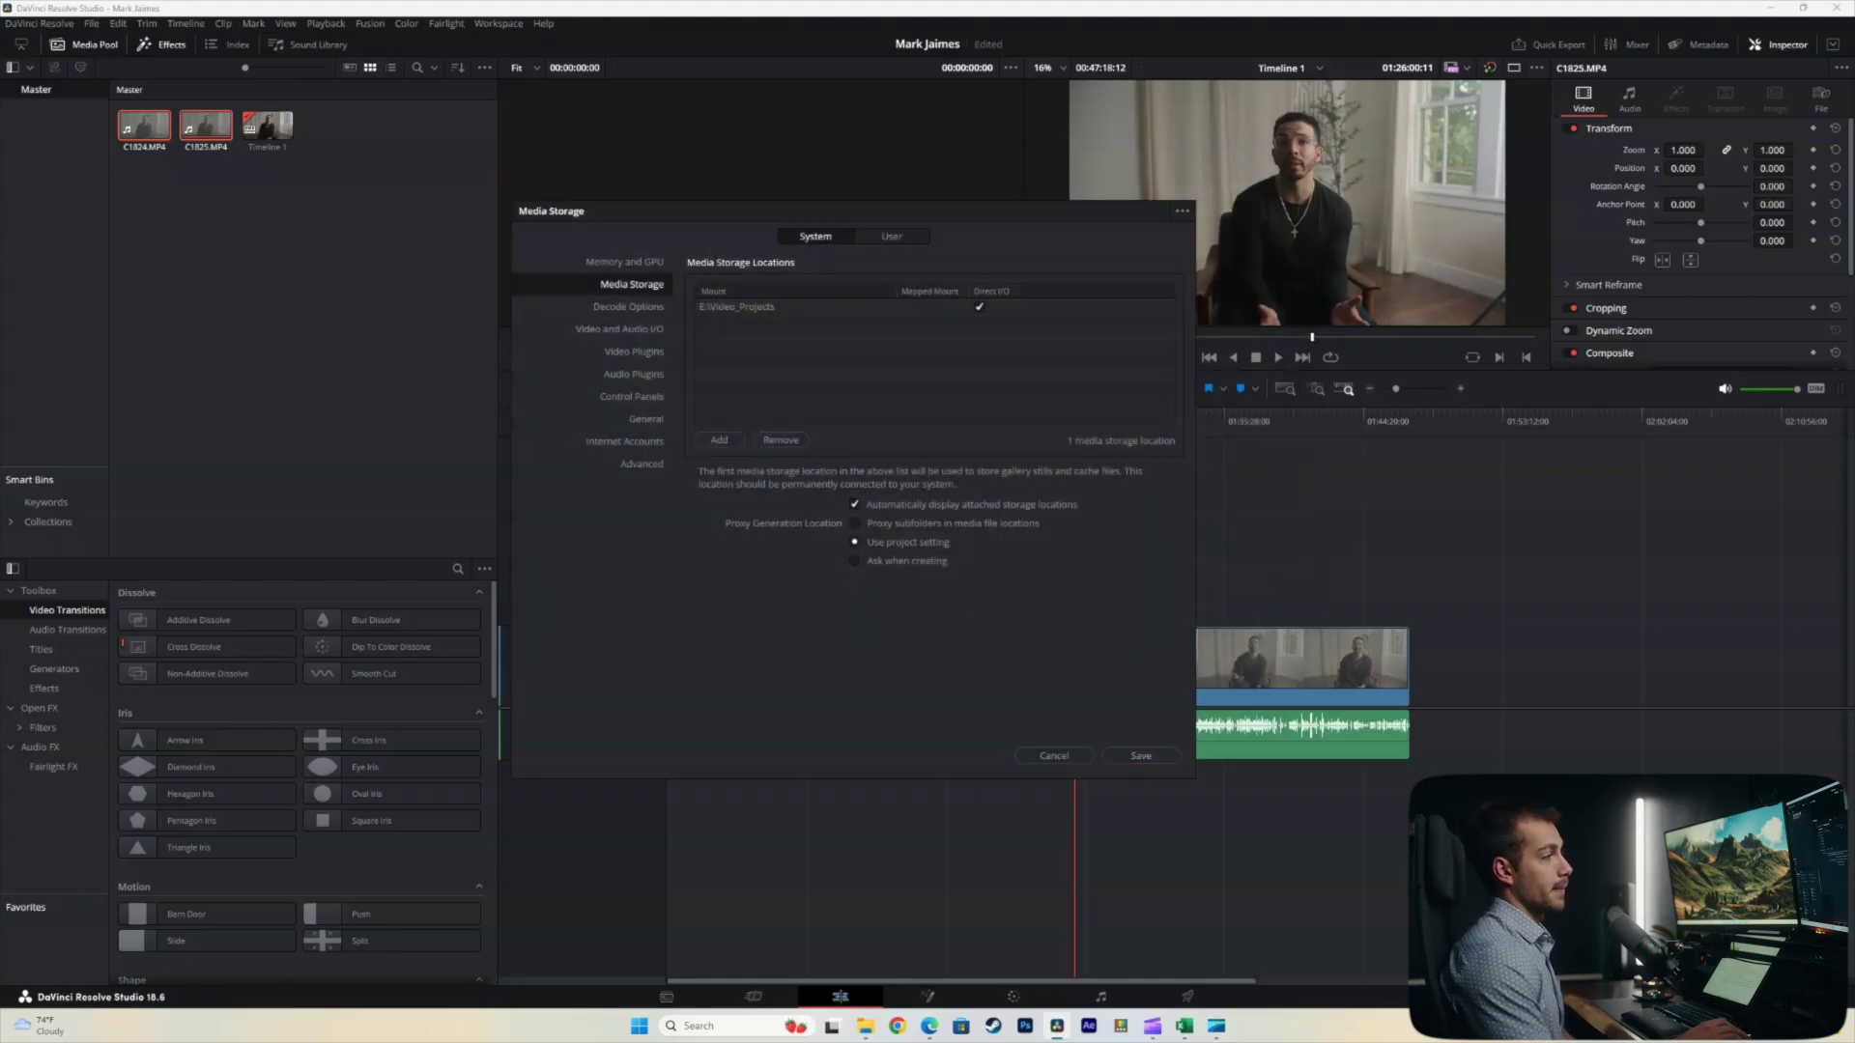
left_click(1141, 756)
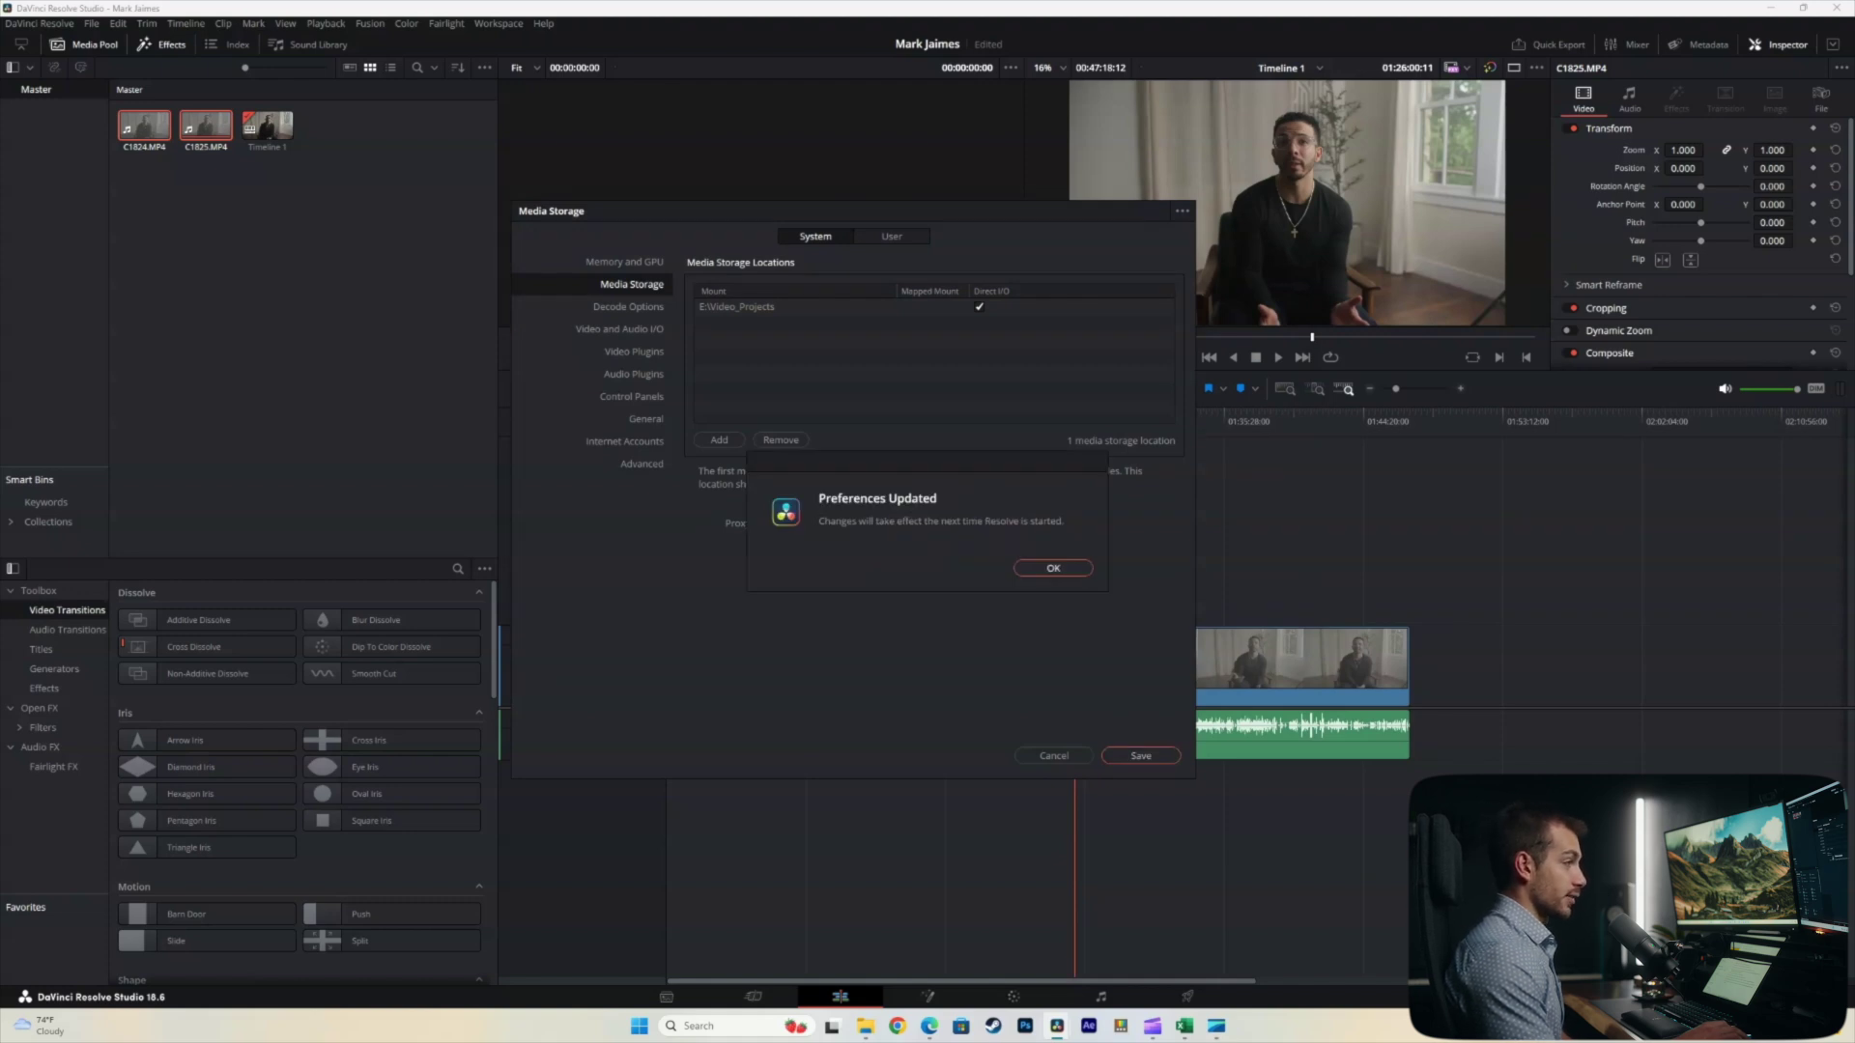
left_click(1054, 568)
right_click(1057, 1026)
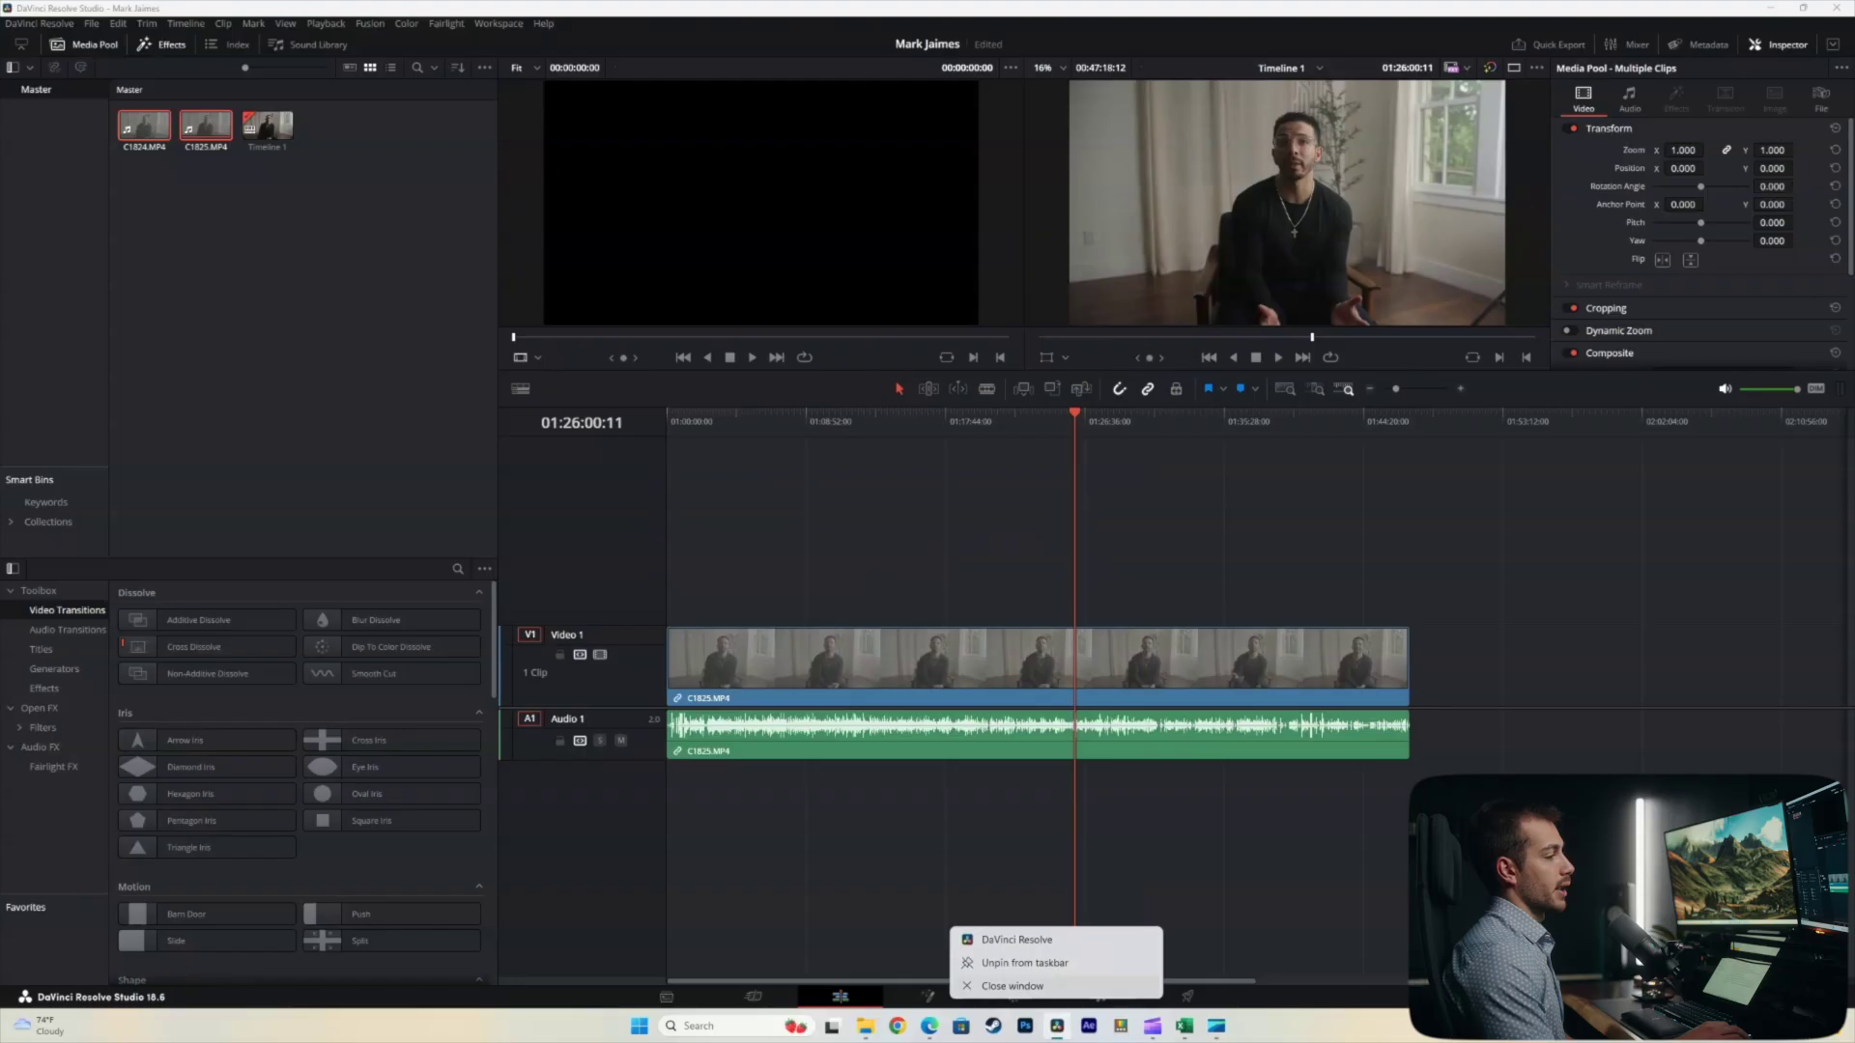
- Restart Resolve, create the project 'Walther - Wedding', and open its Project Settings
left_click(1012, 986)
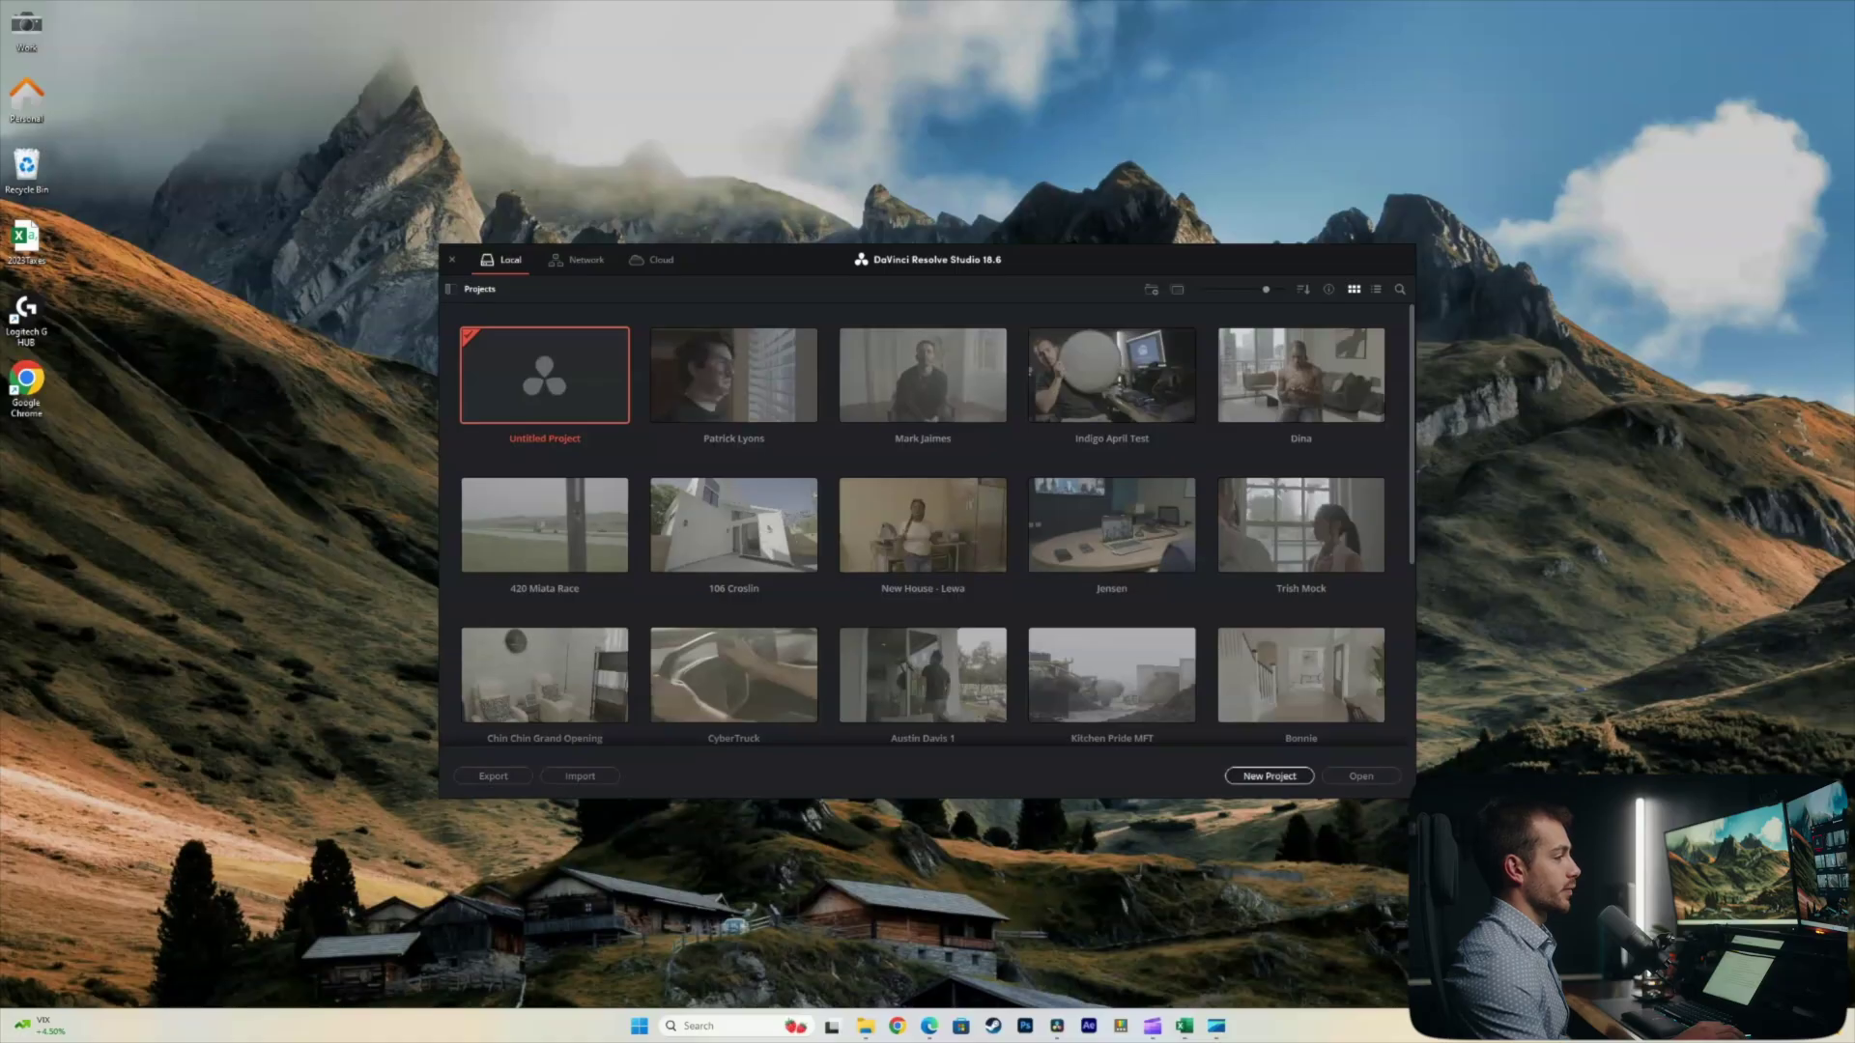
left_click(1269, 775)
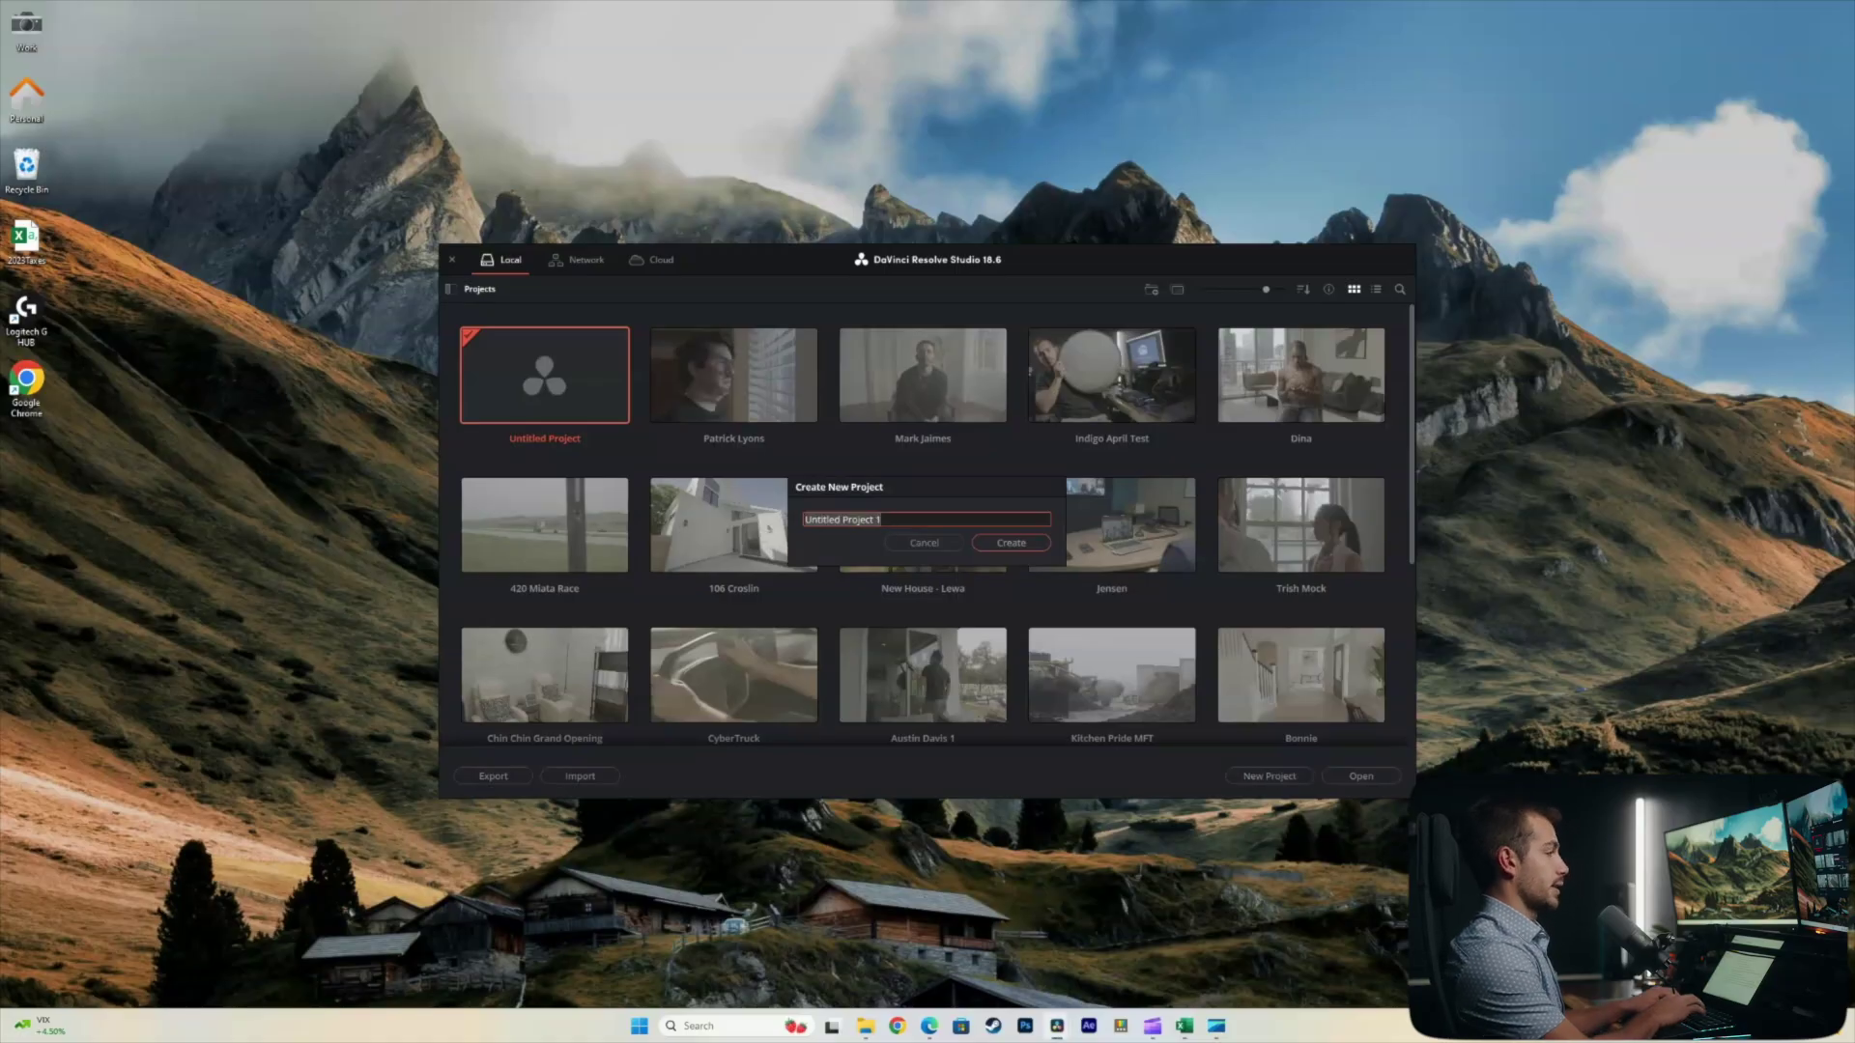
type("Walther - Wedding")
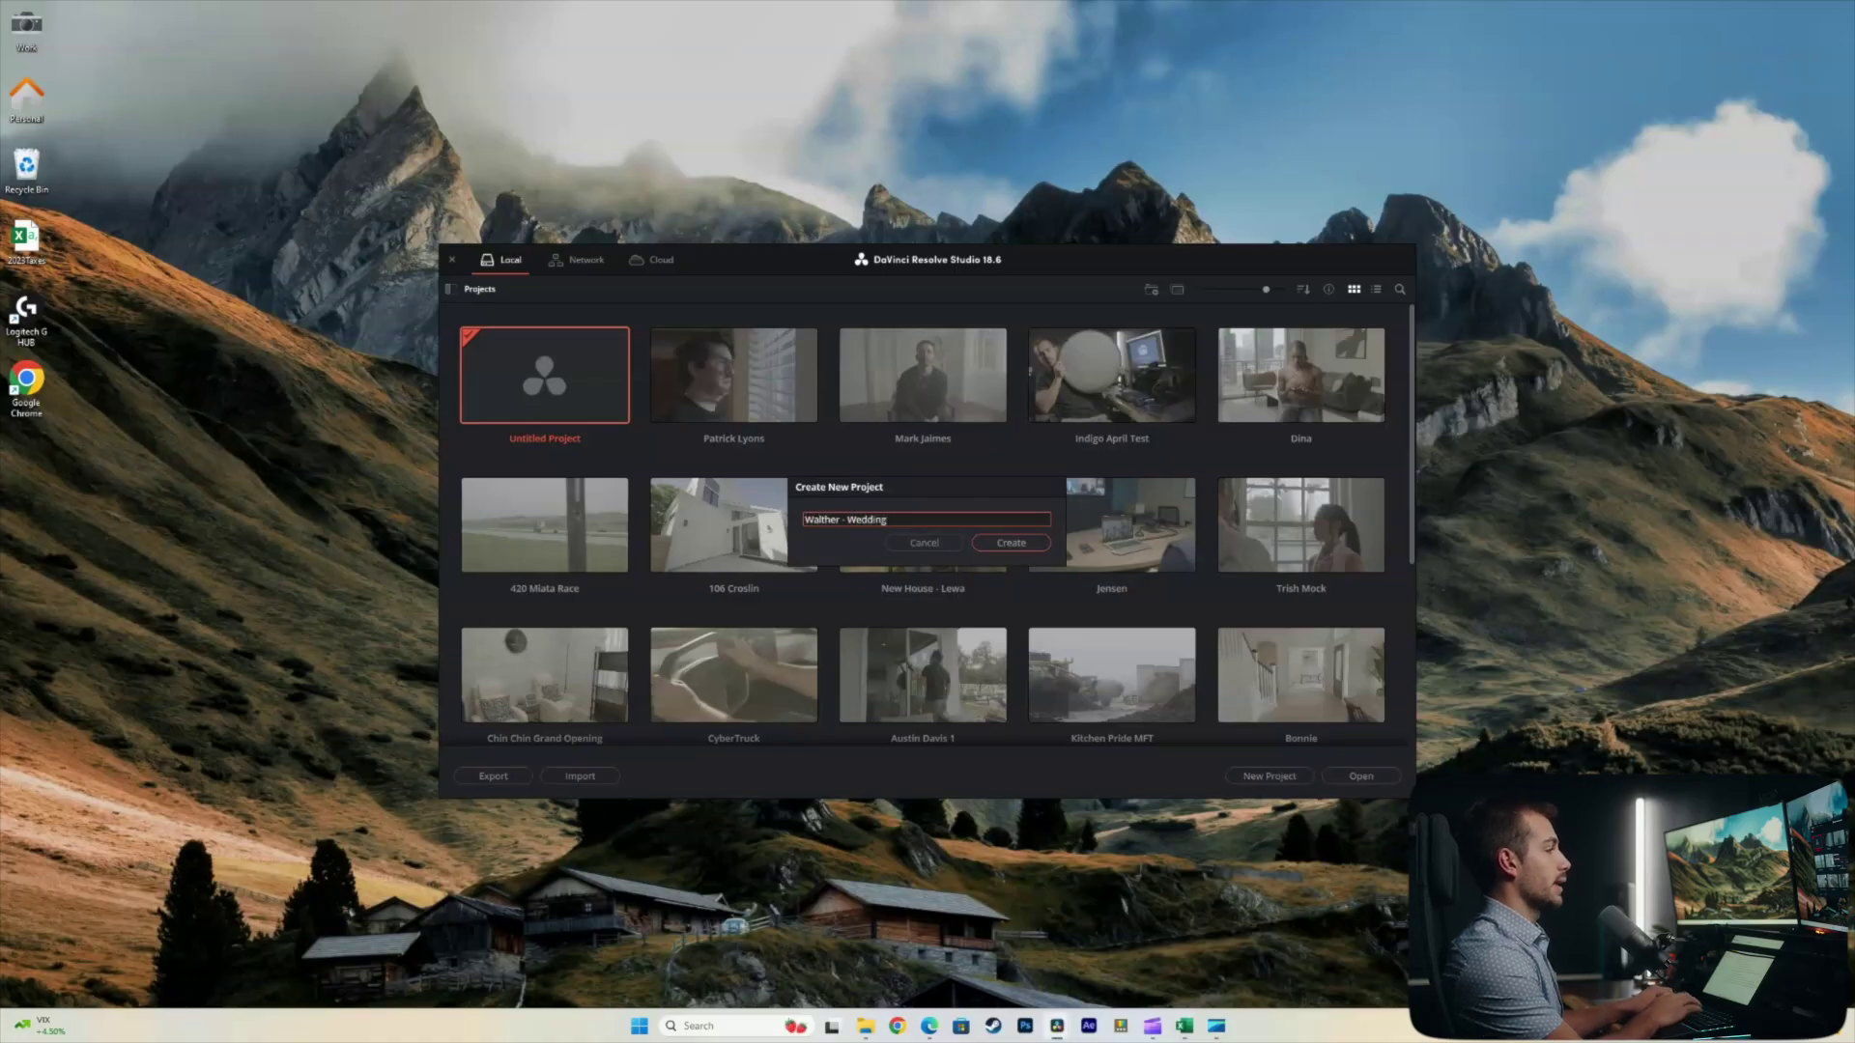
key("Return")
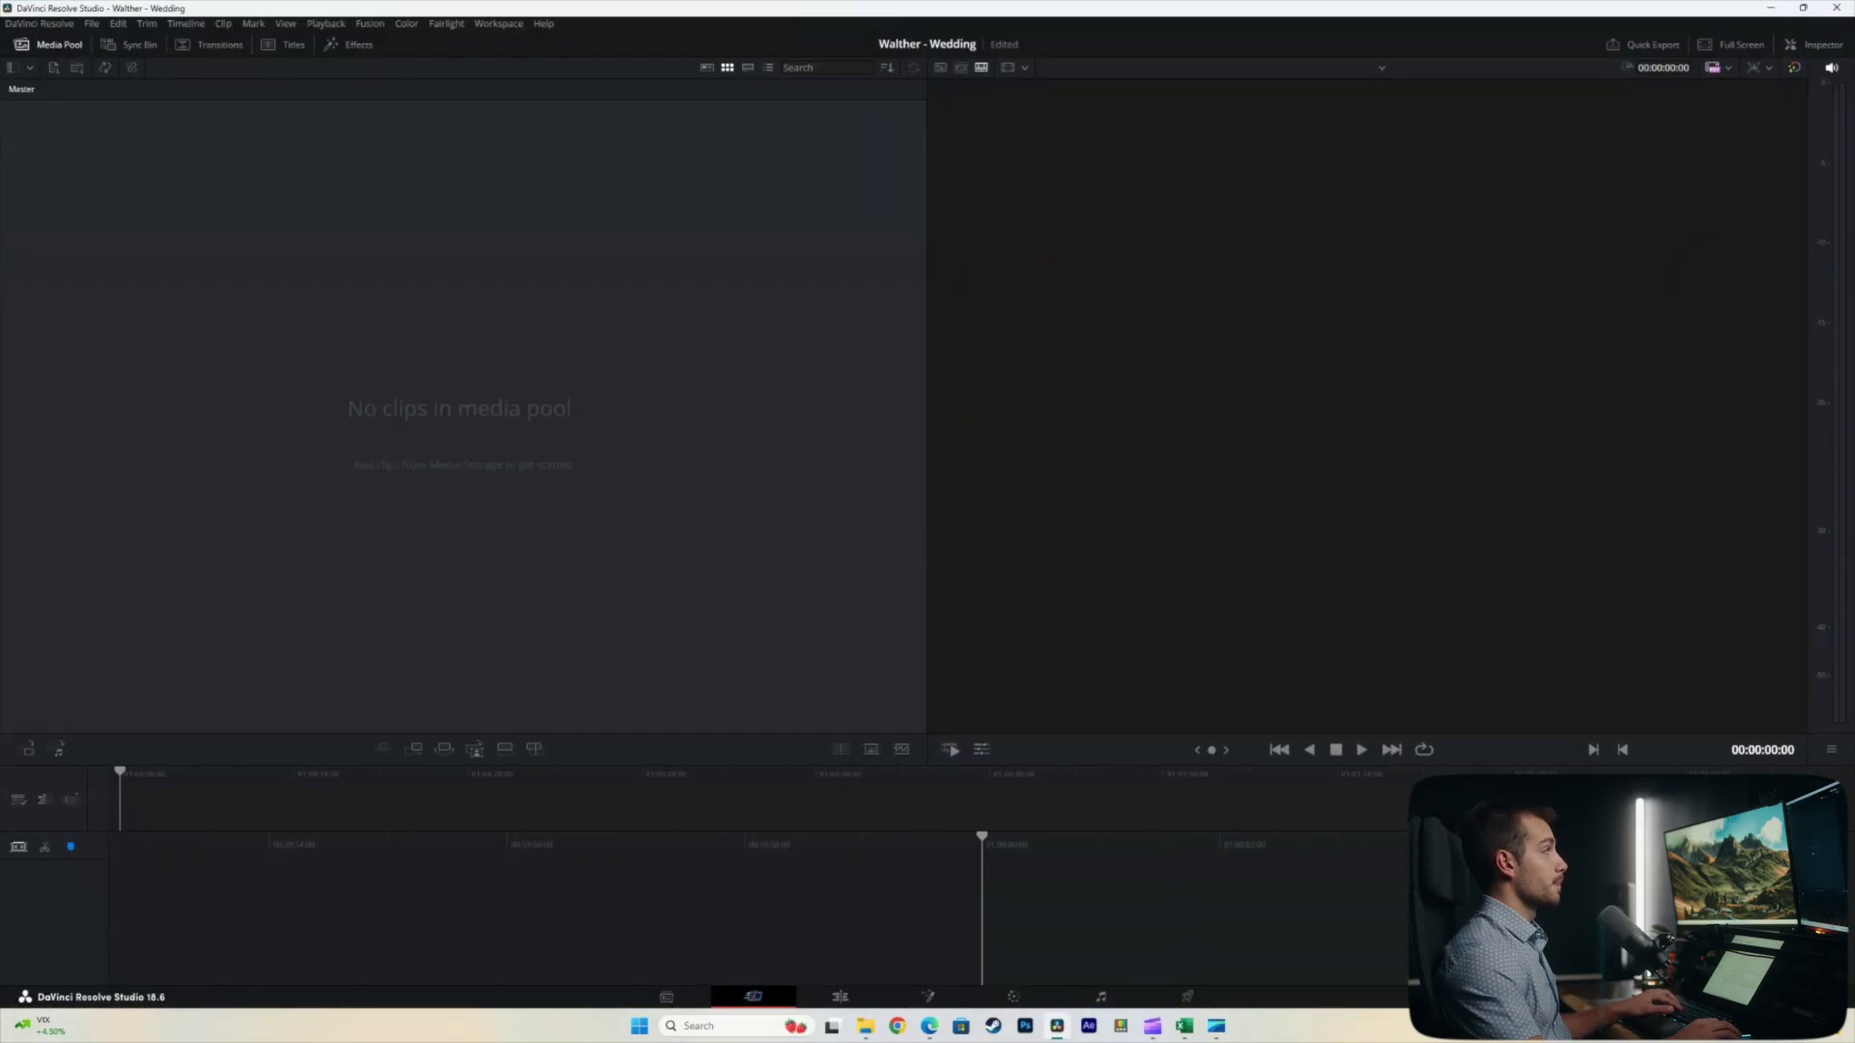
left_click(92, 24)
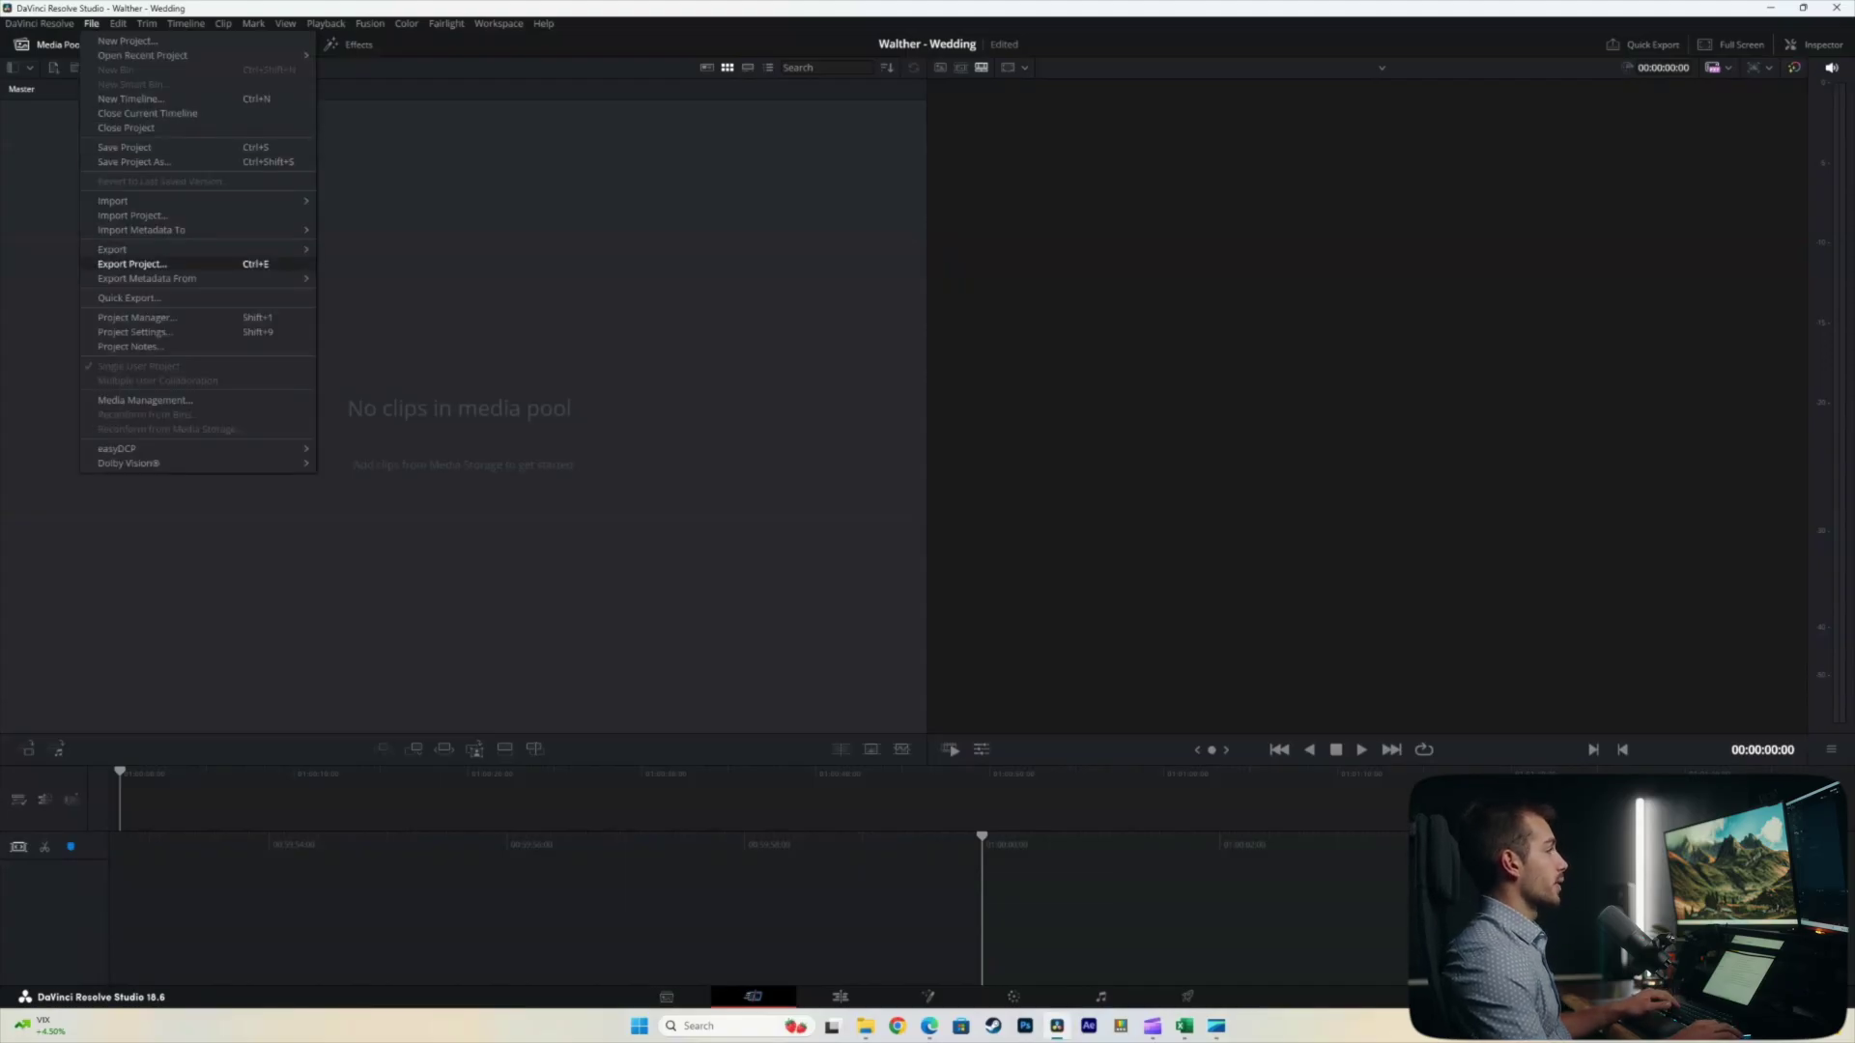
left_click(136, 332)
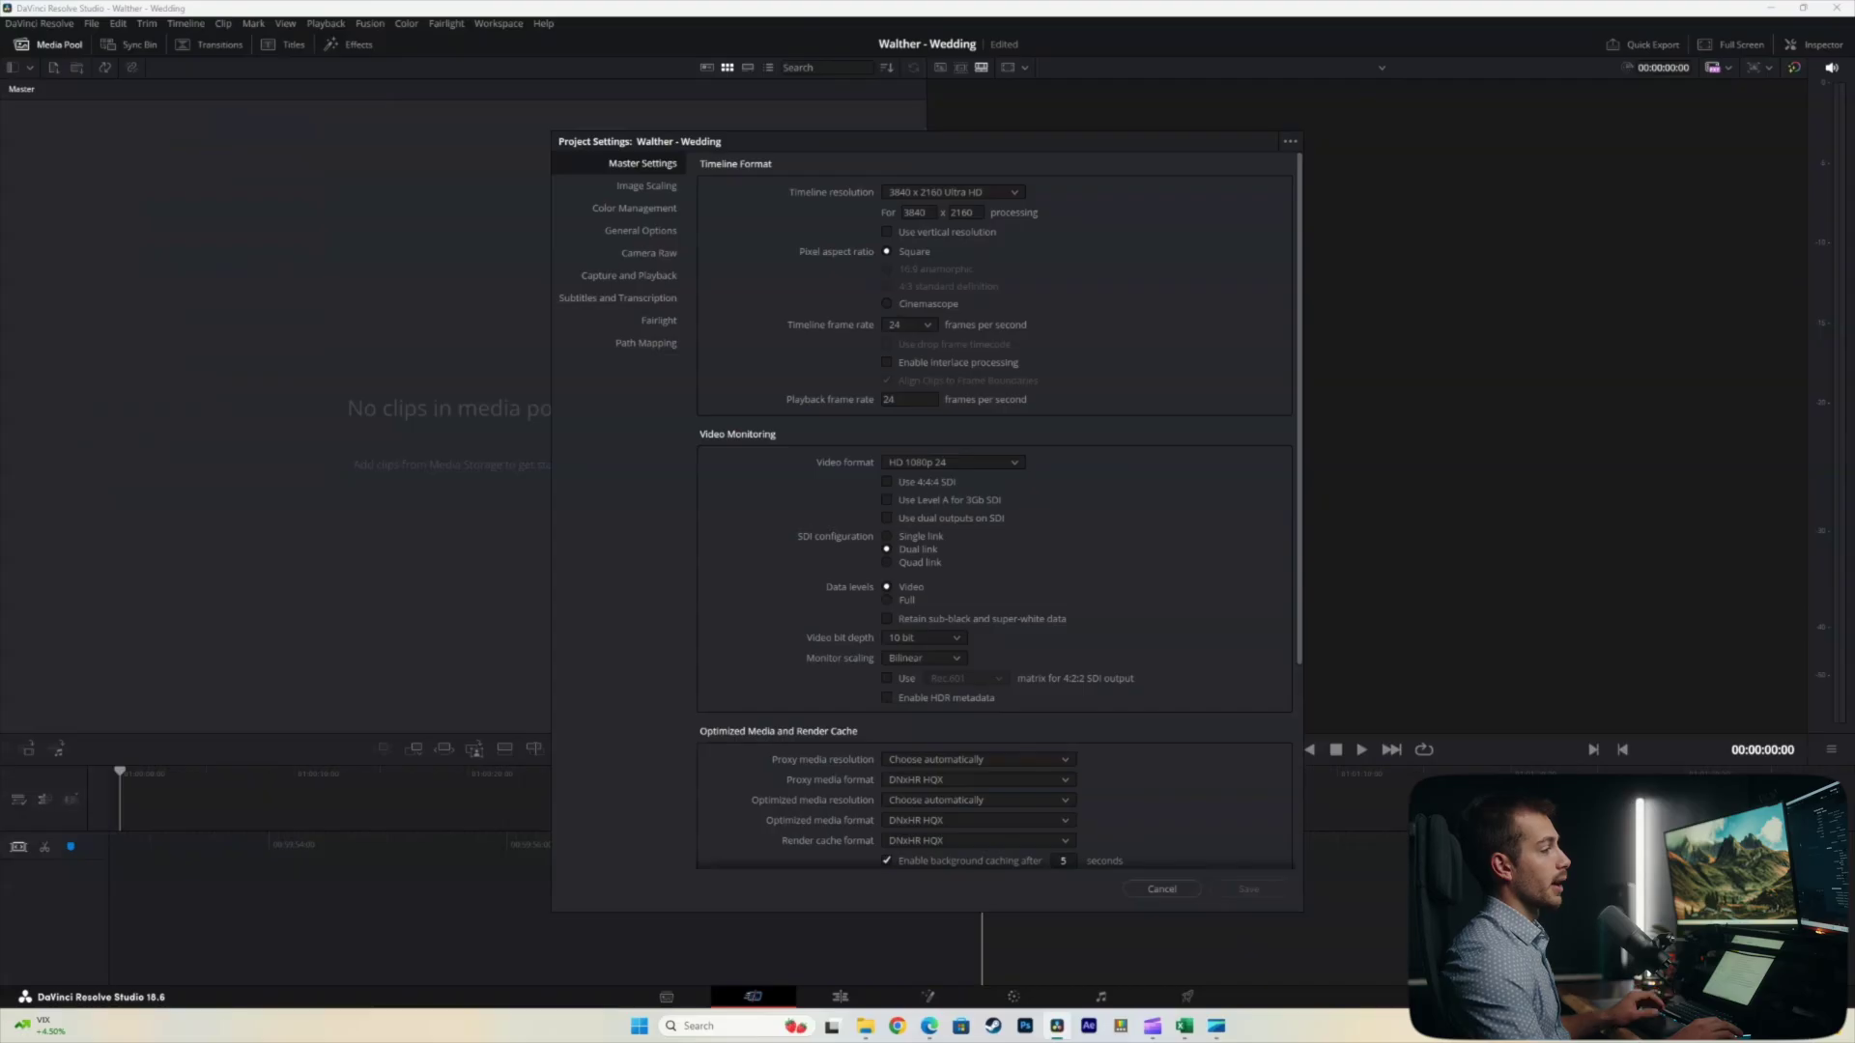
- Set the proxy generation working folder to E:/Video_Projects
scroll(995, 512, "down", 6)
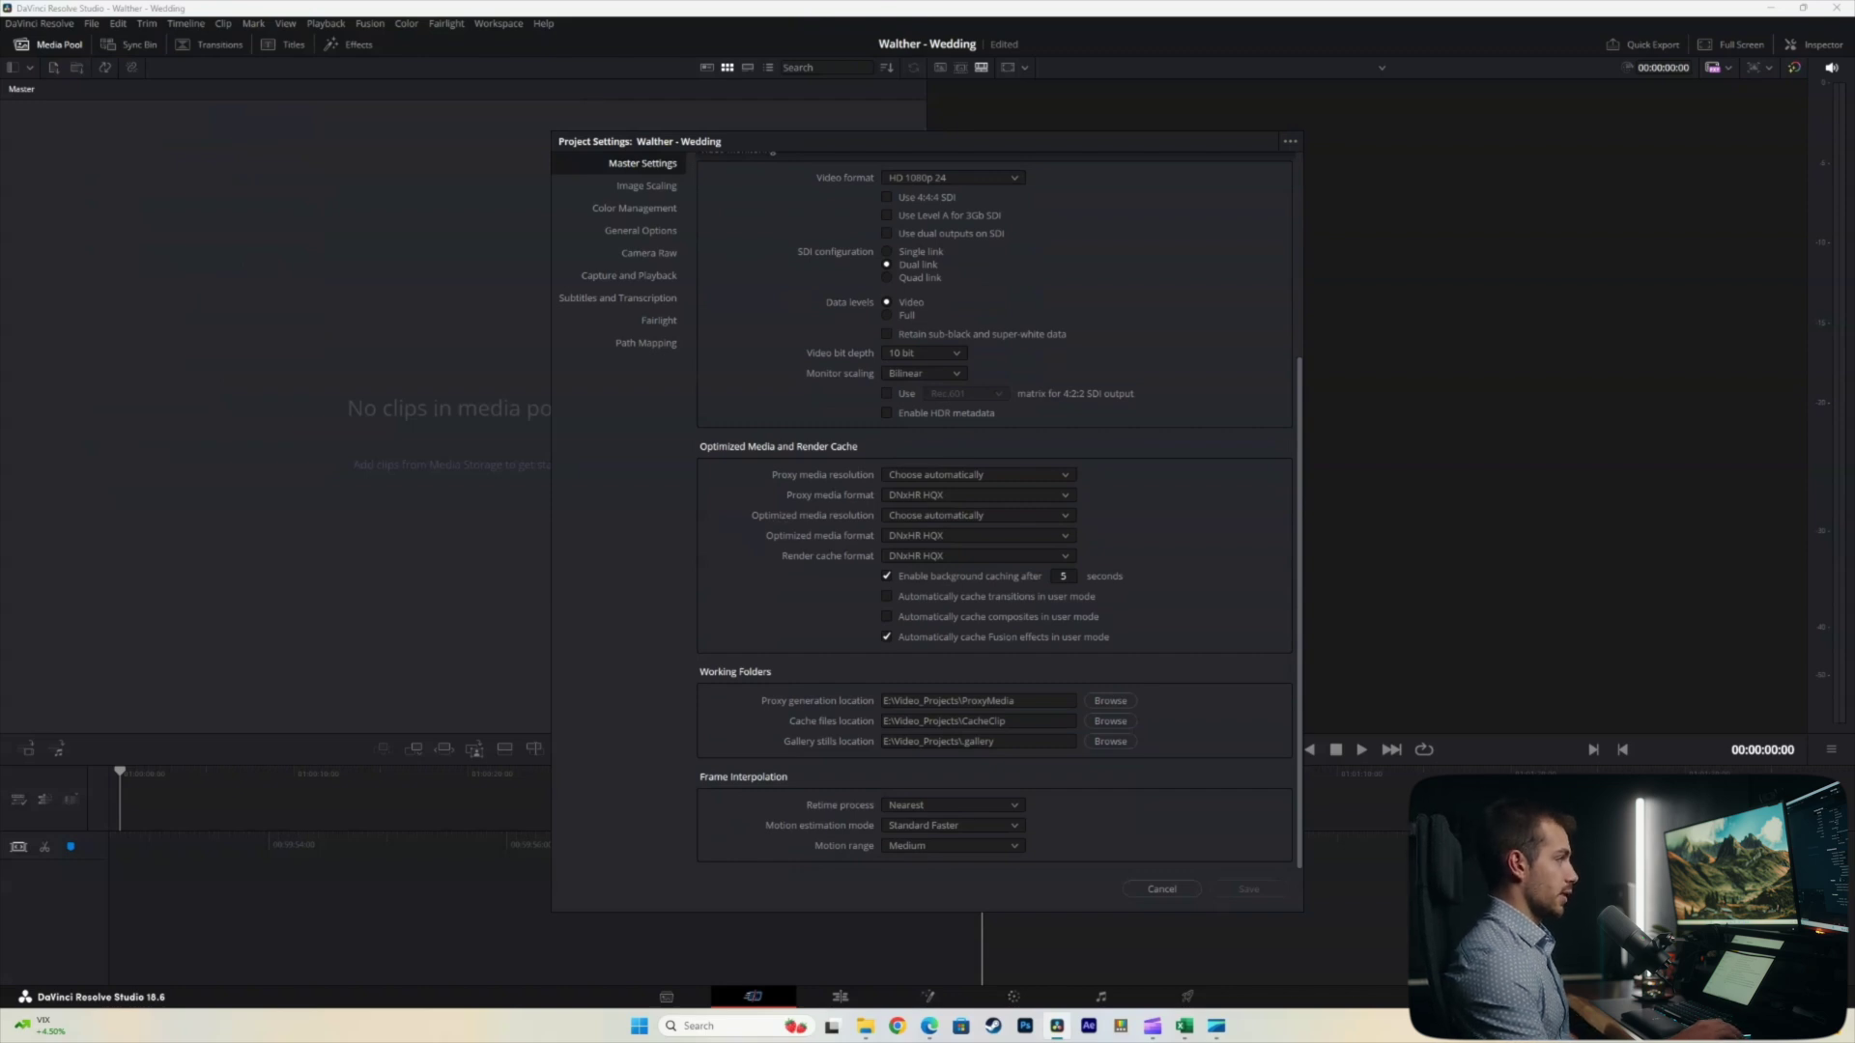
scroll(995, 512, "up", 7)
scroll(995, 512, "down", 7)
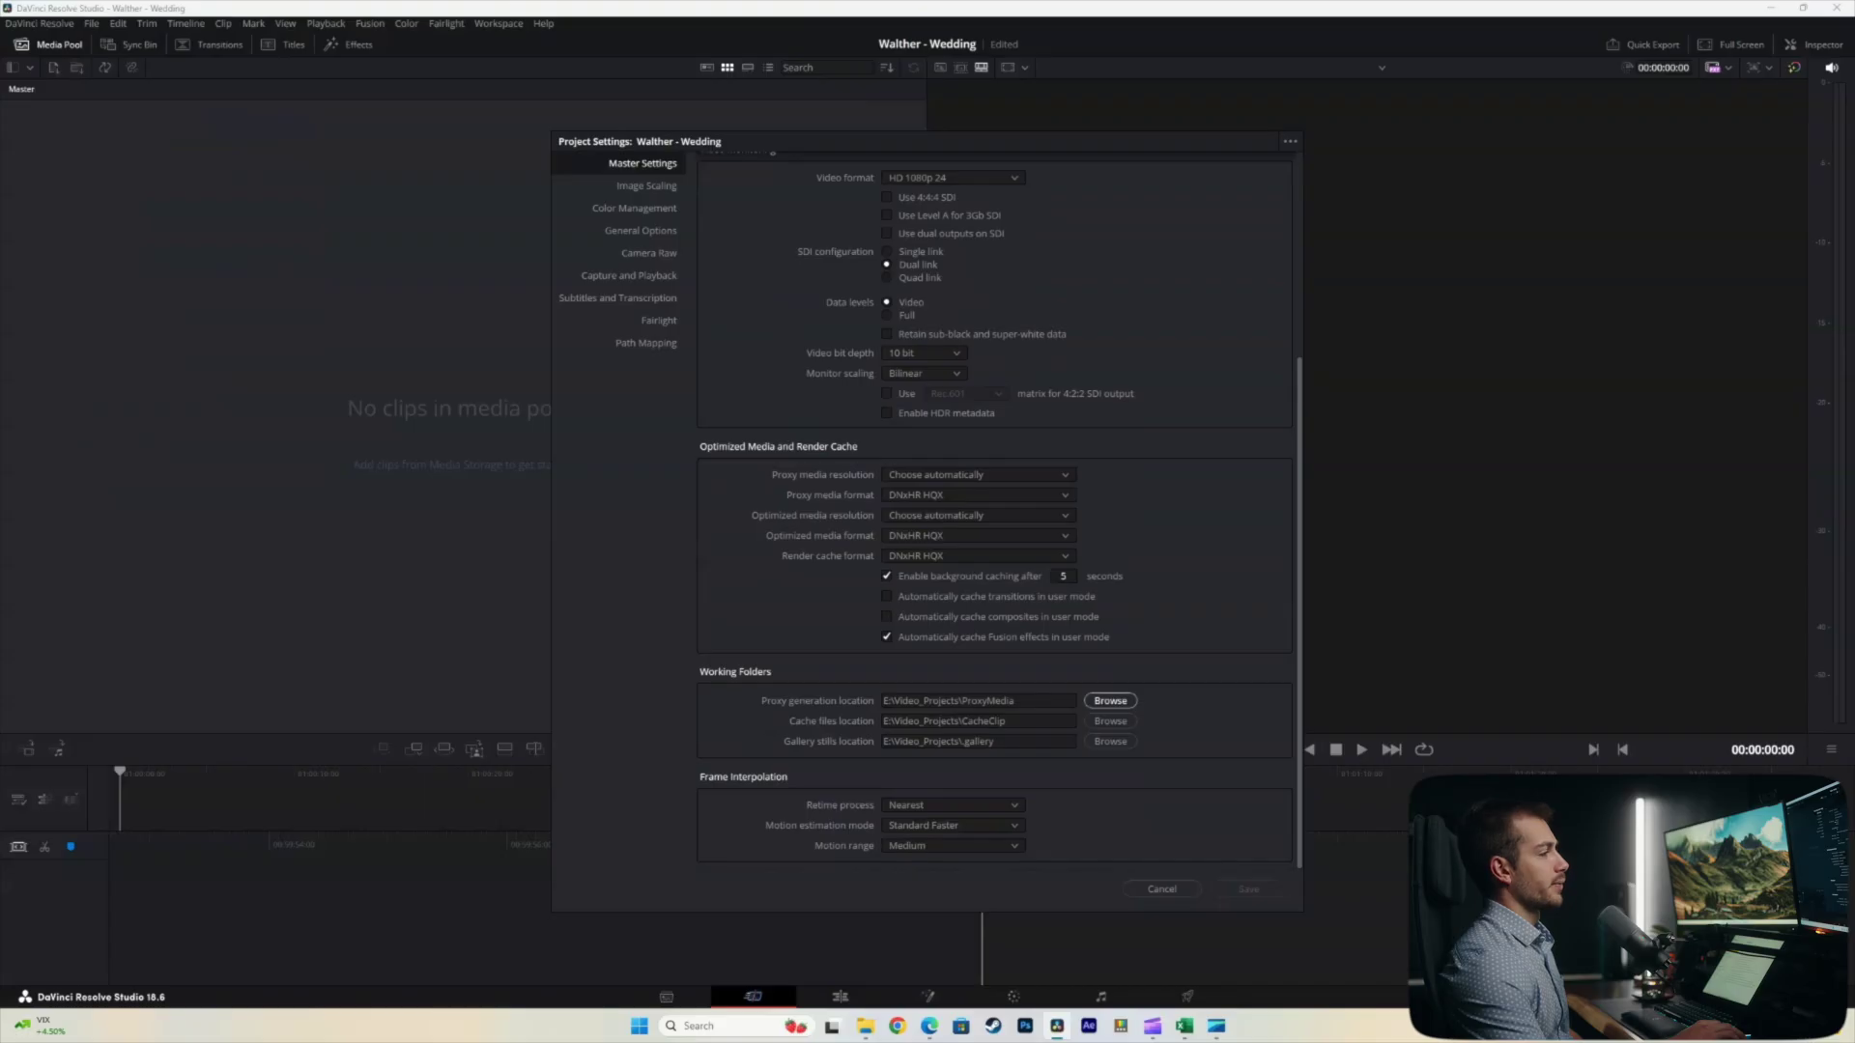
left_click(1110, 701)
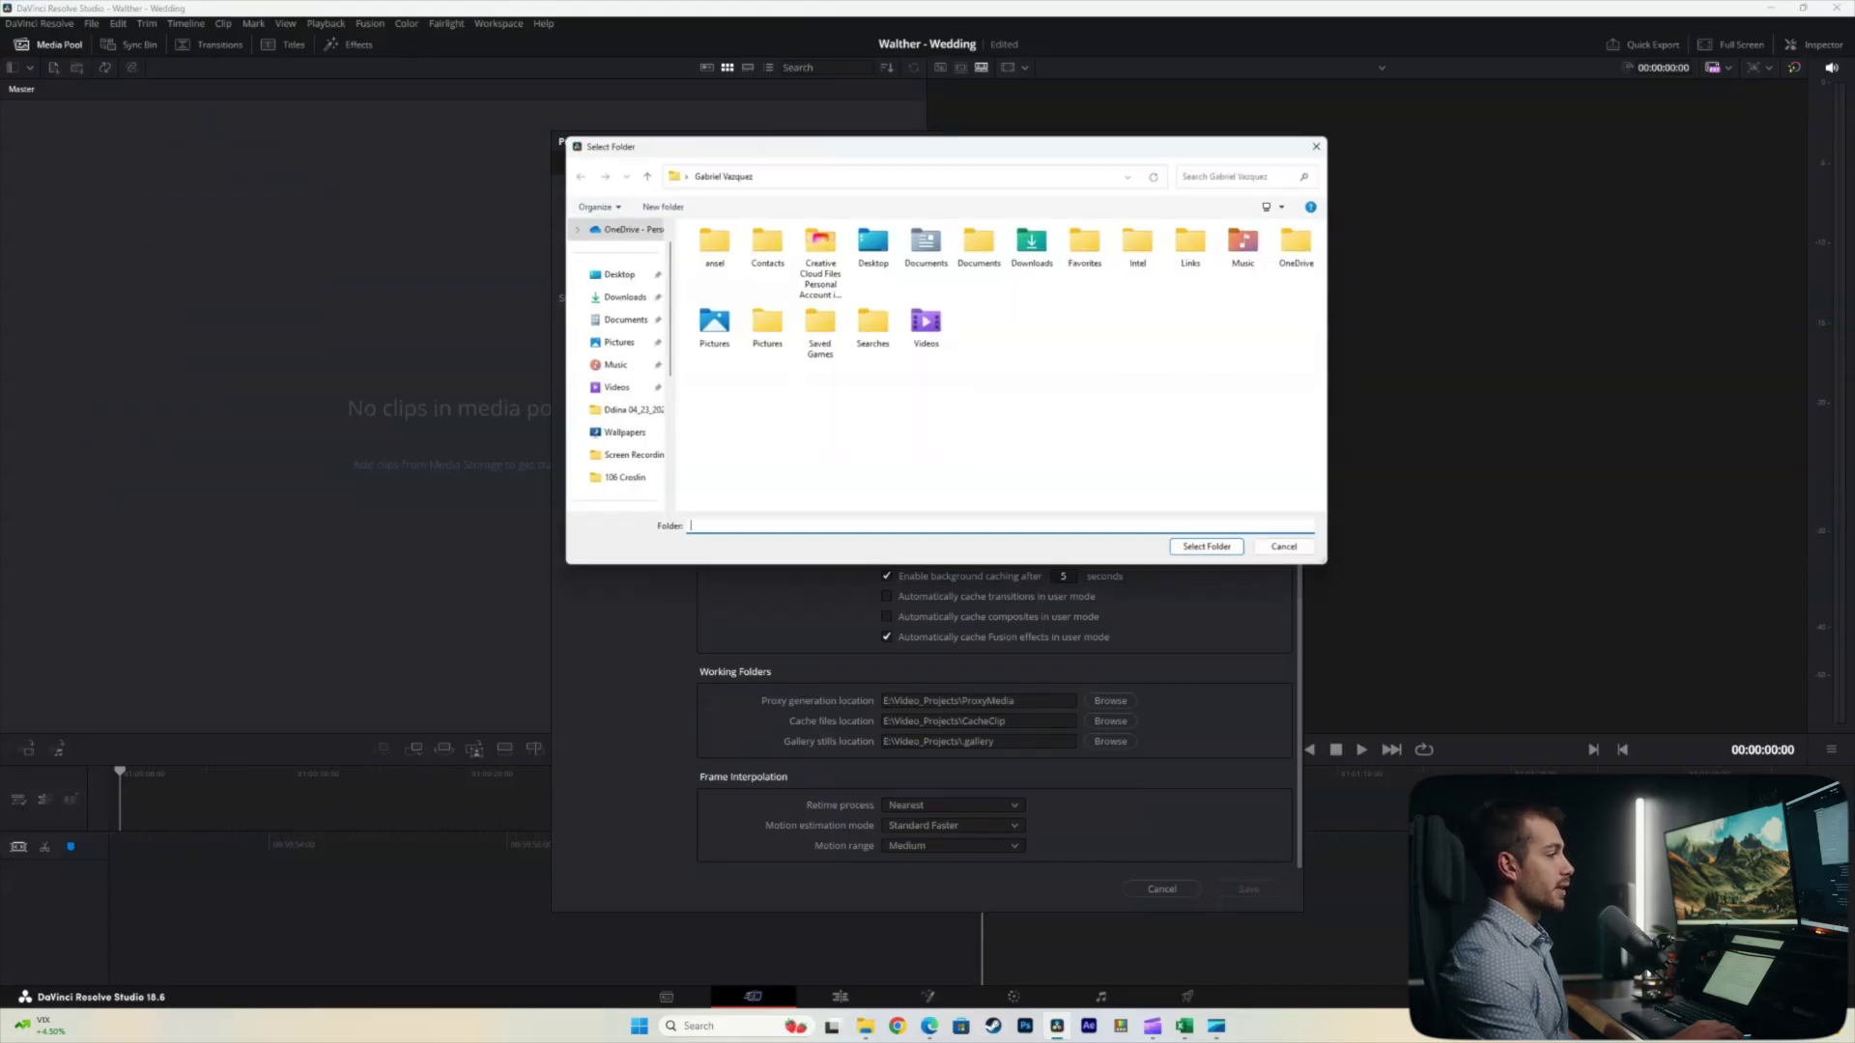
scroll(613, 386, "down", 5)
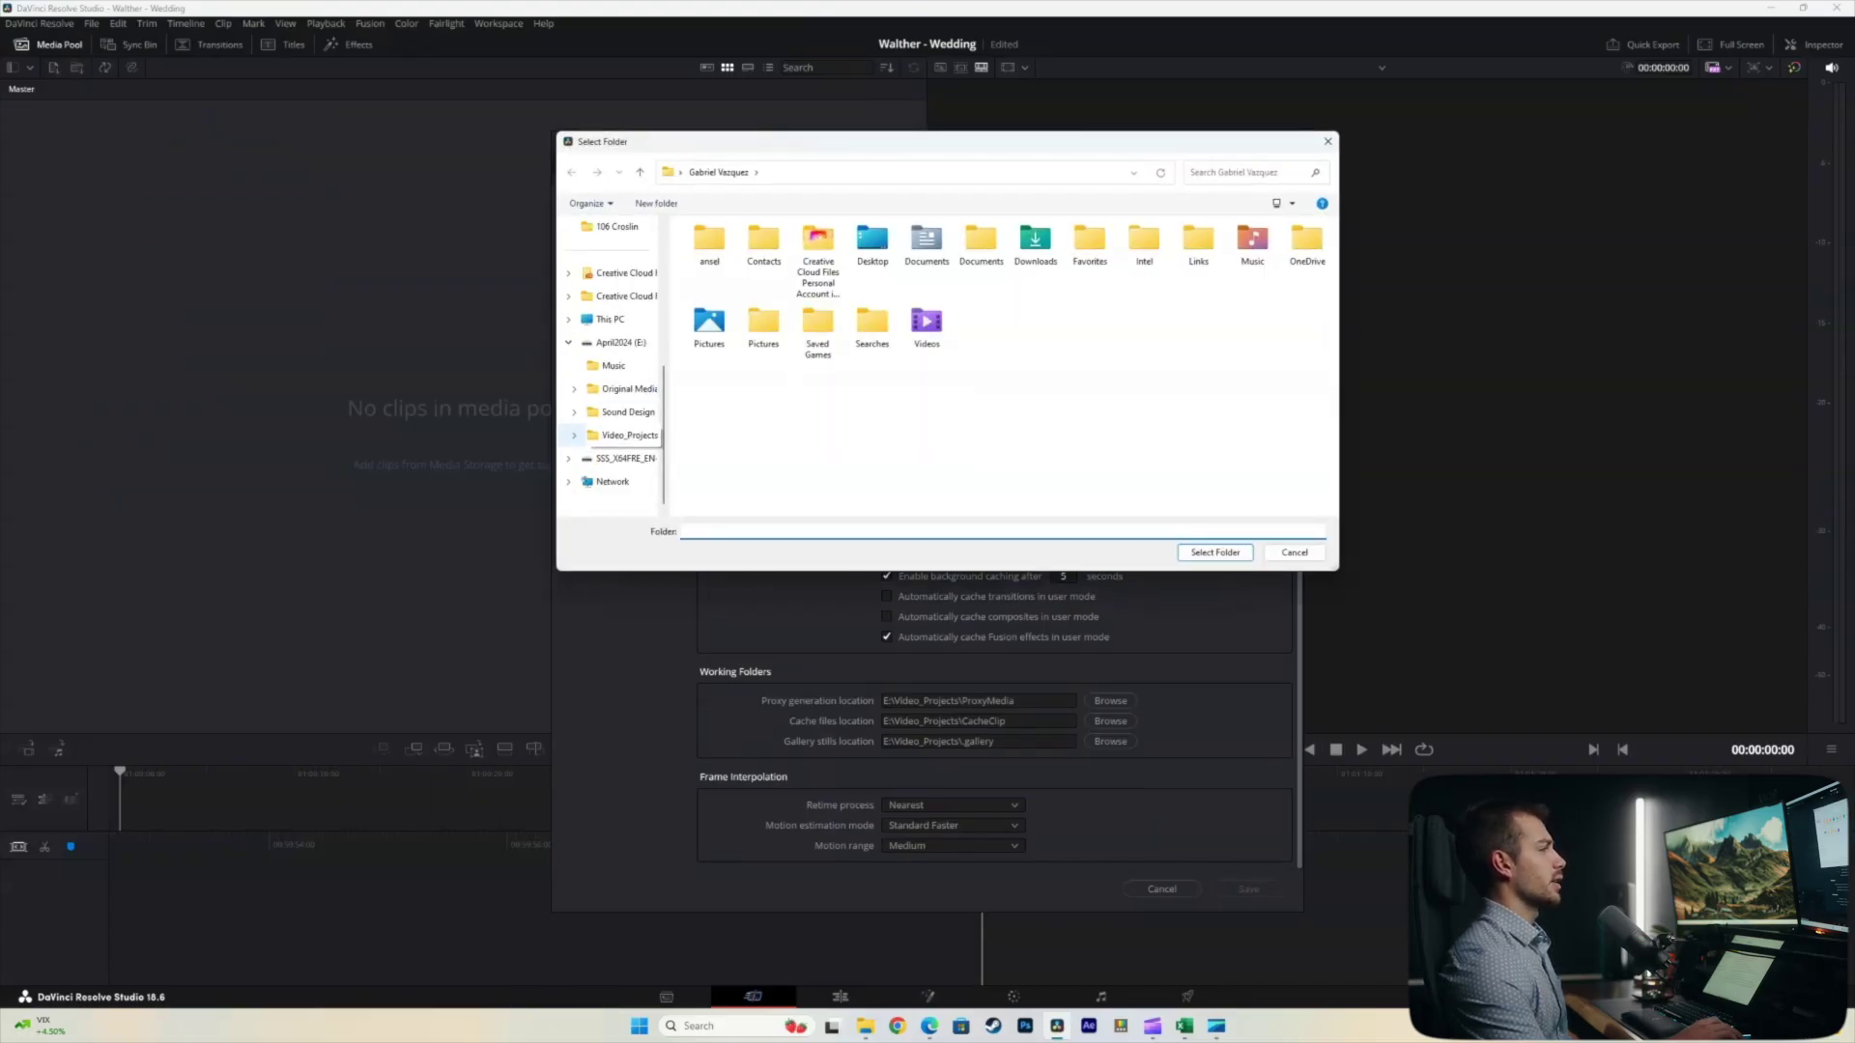
left_click(629, 435)
left_click(1214, 552)
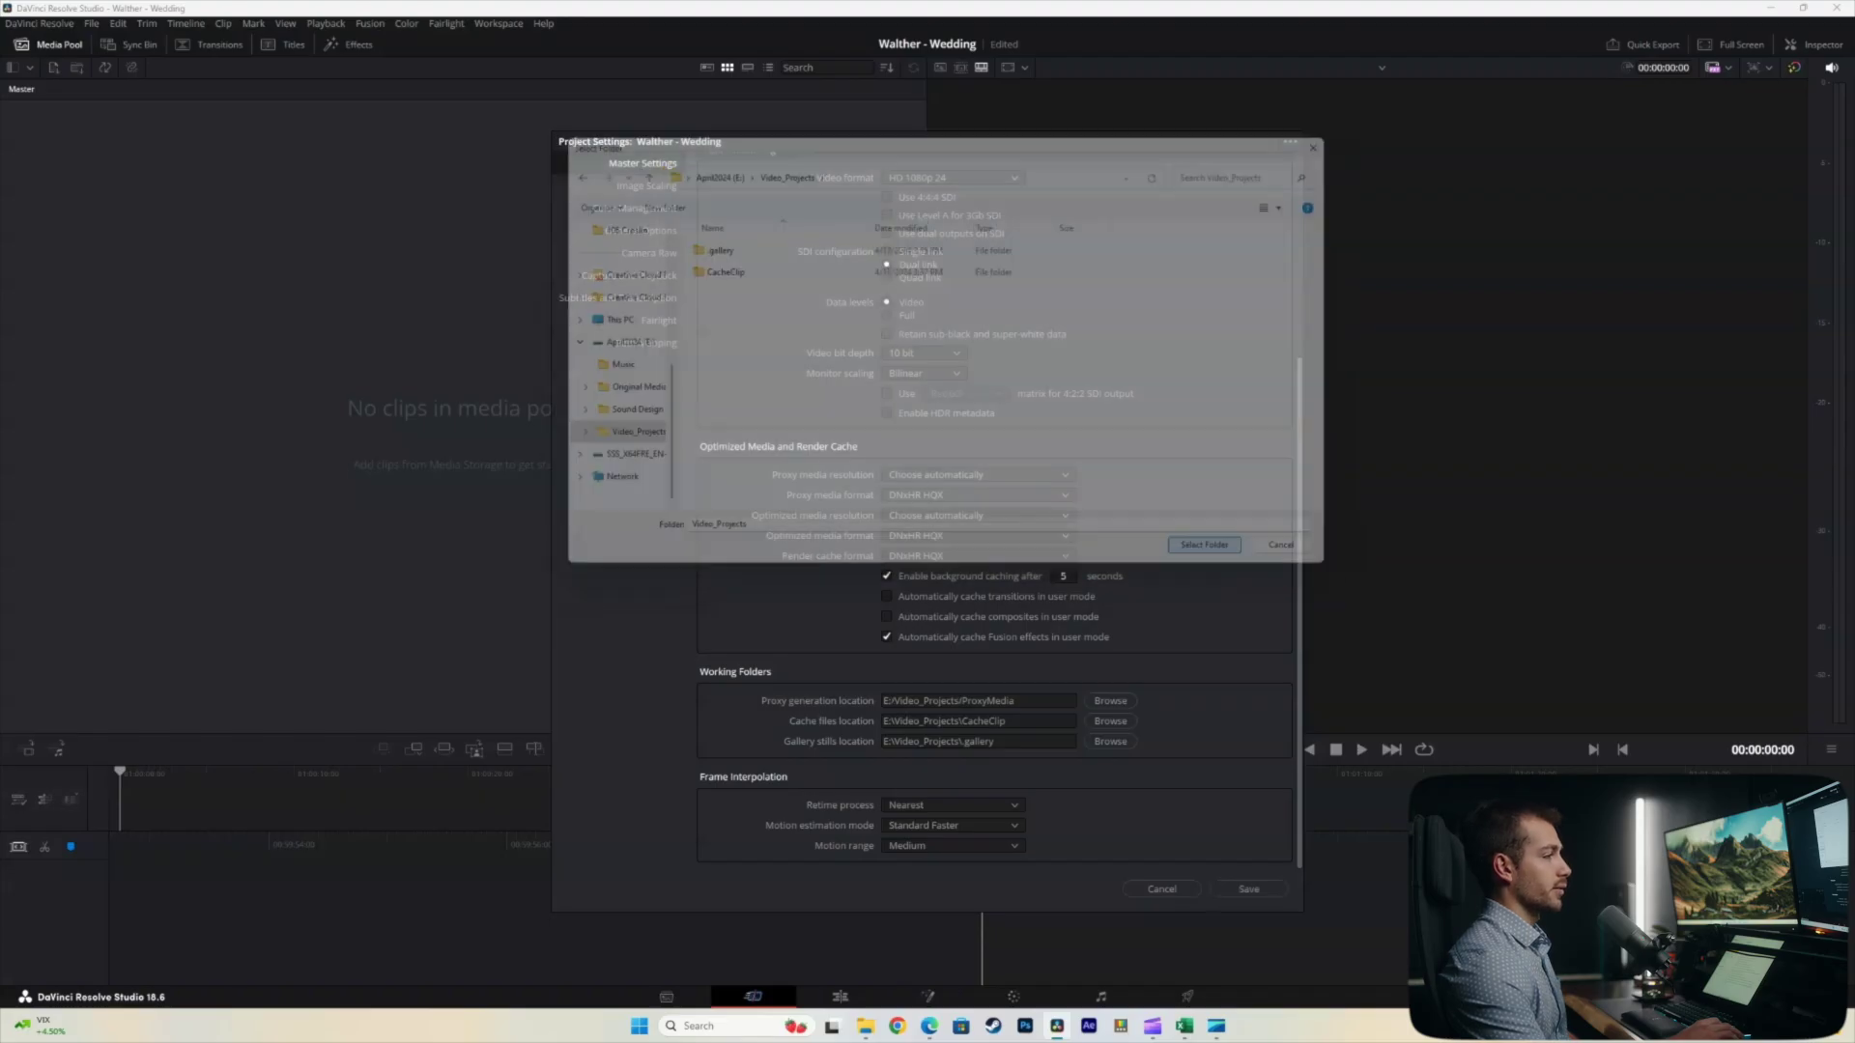
- Point the cache folder to E:/Video_Projects and gallery stills to E:/Video_Projects/.gallery
left_click(1110, 721)
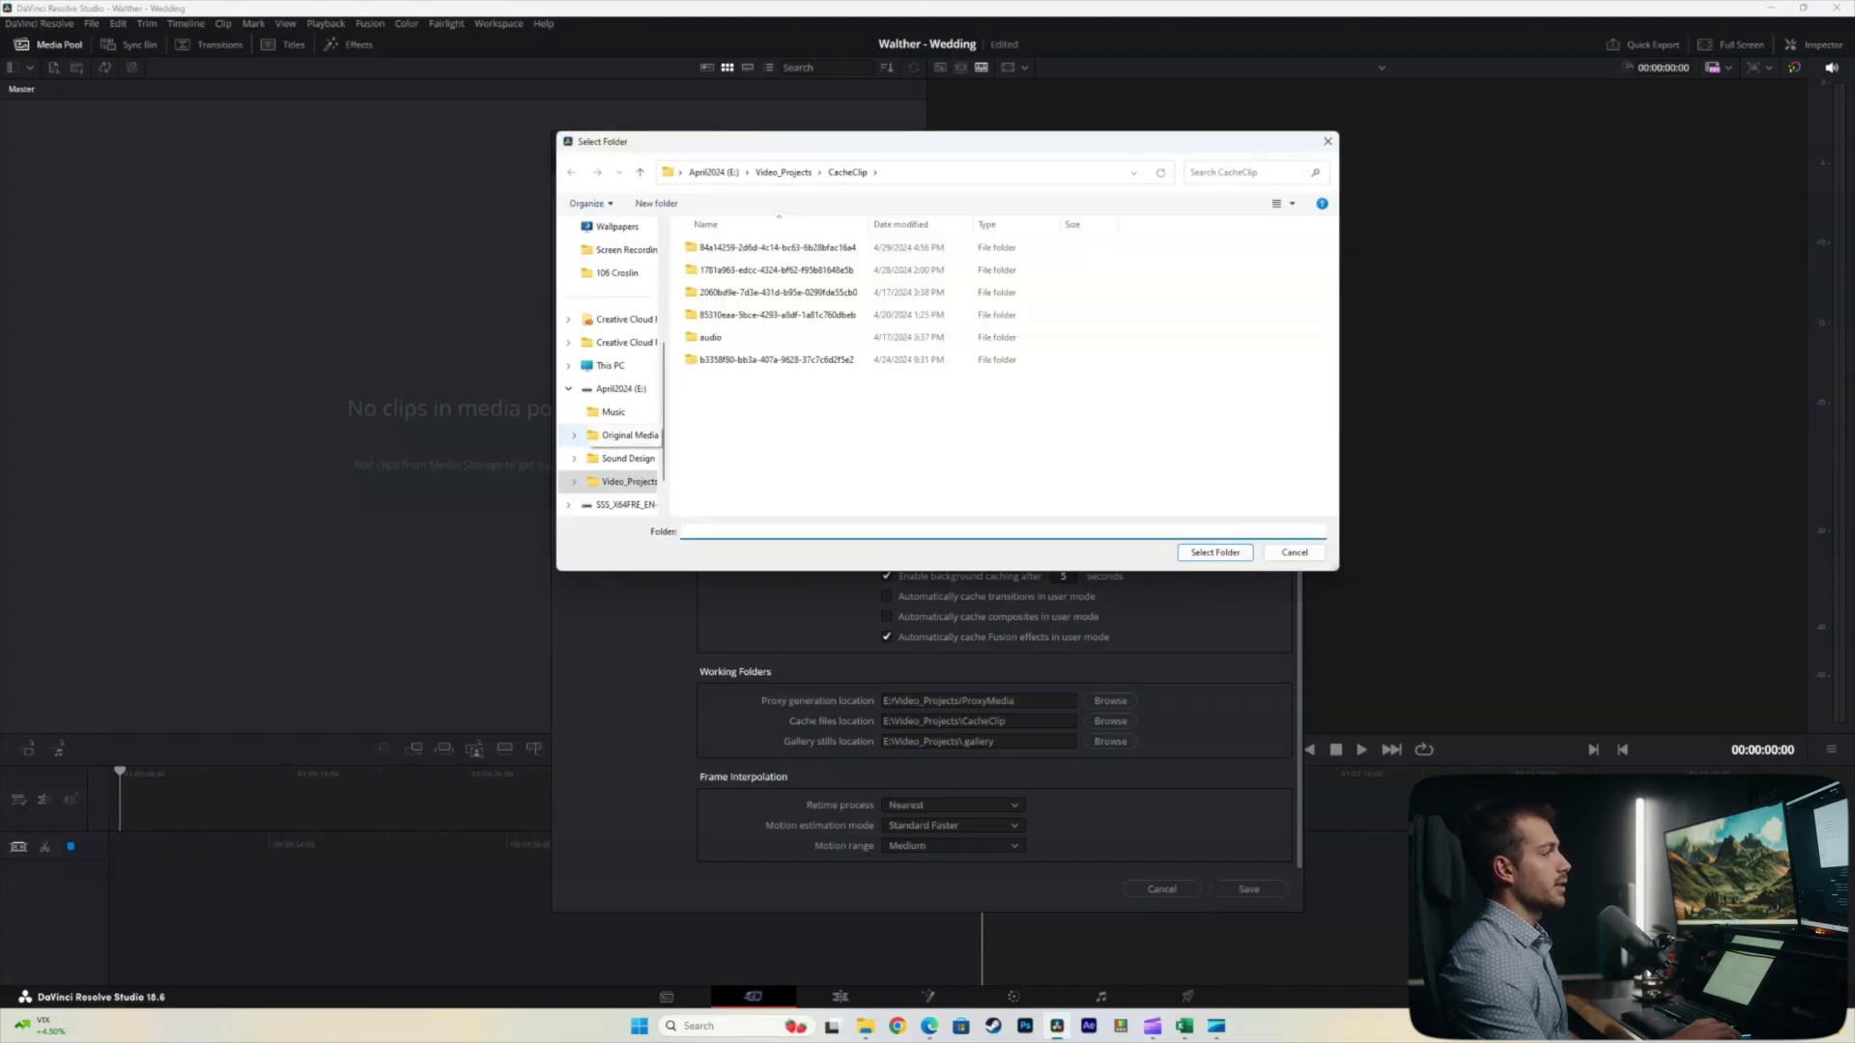
left_click(629, 481)
left_click(1214, 552)
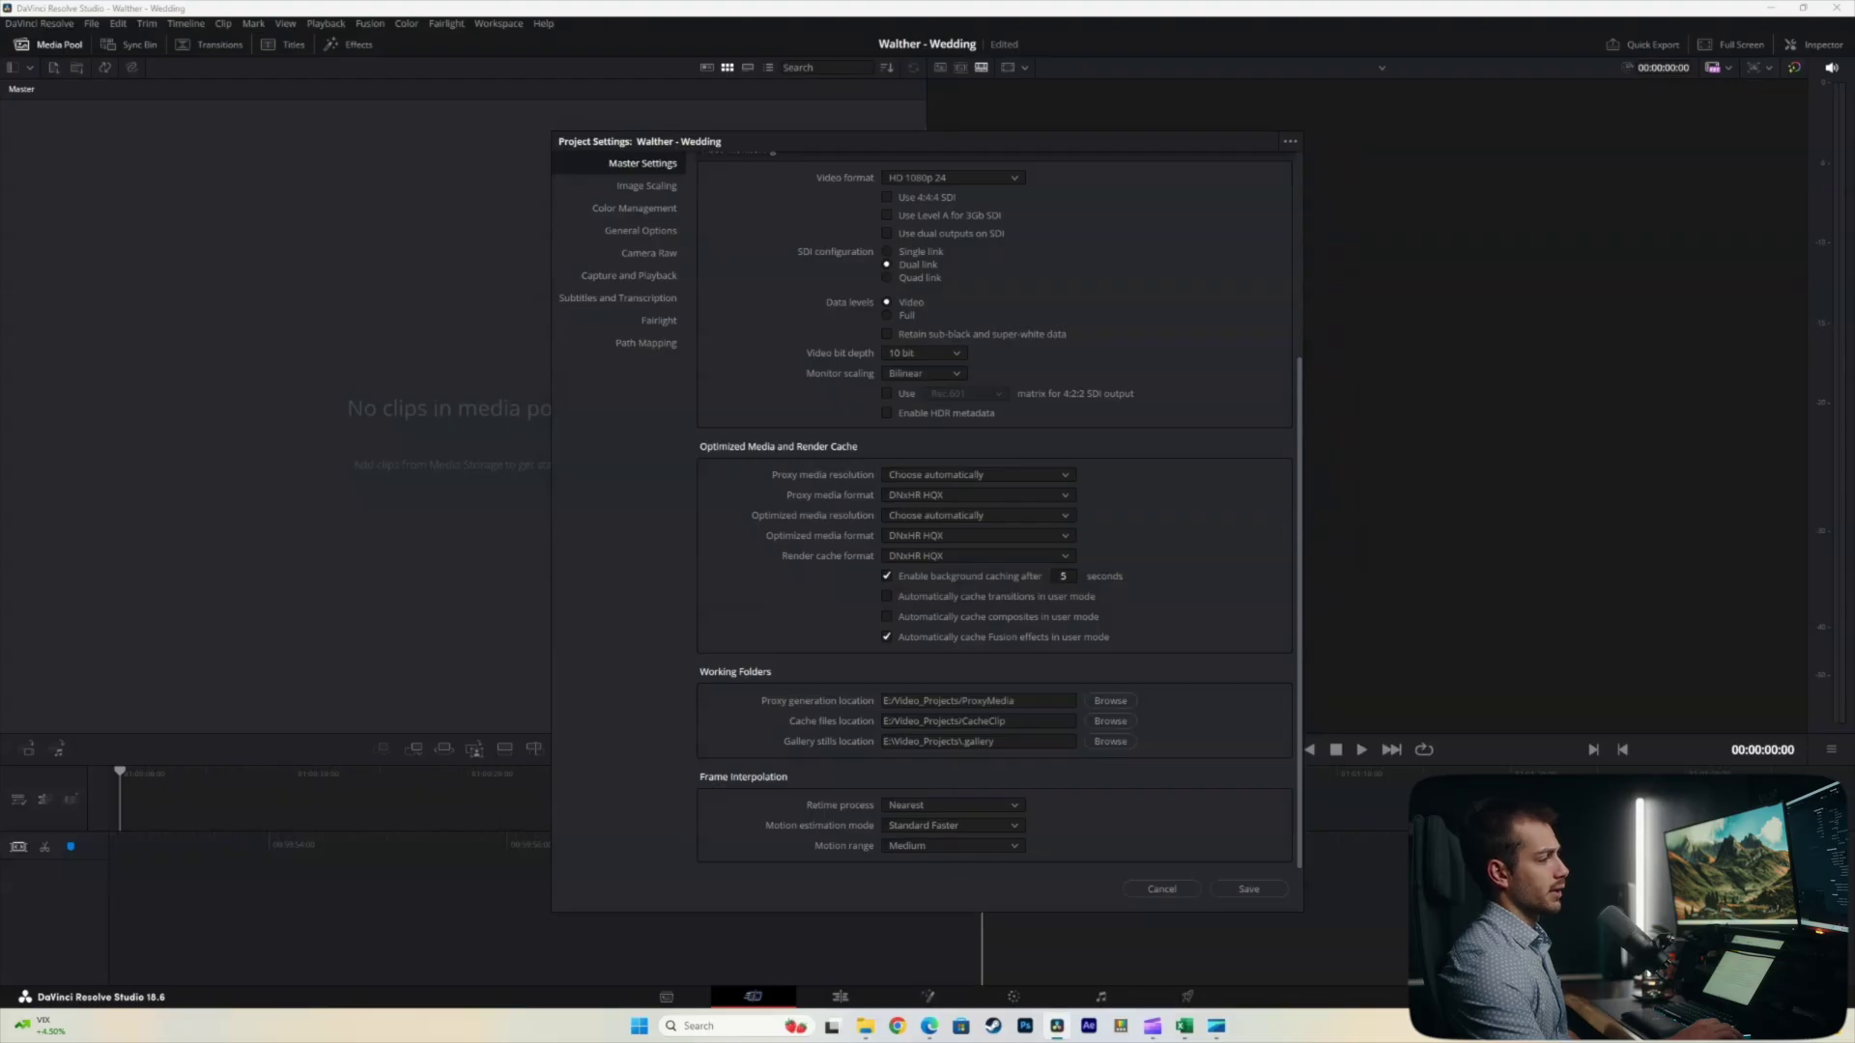
left_click(1110, 741)
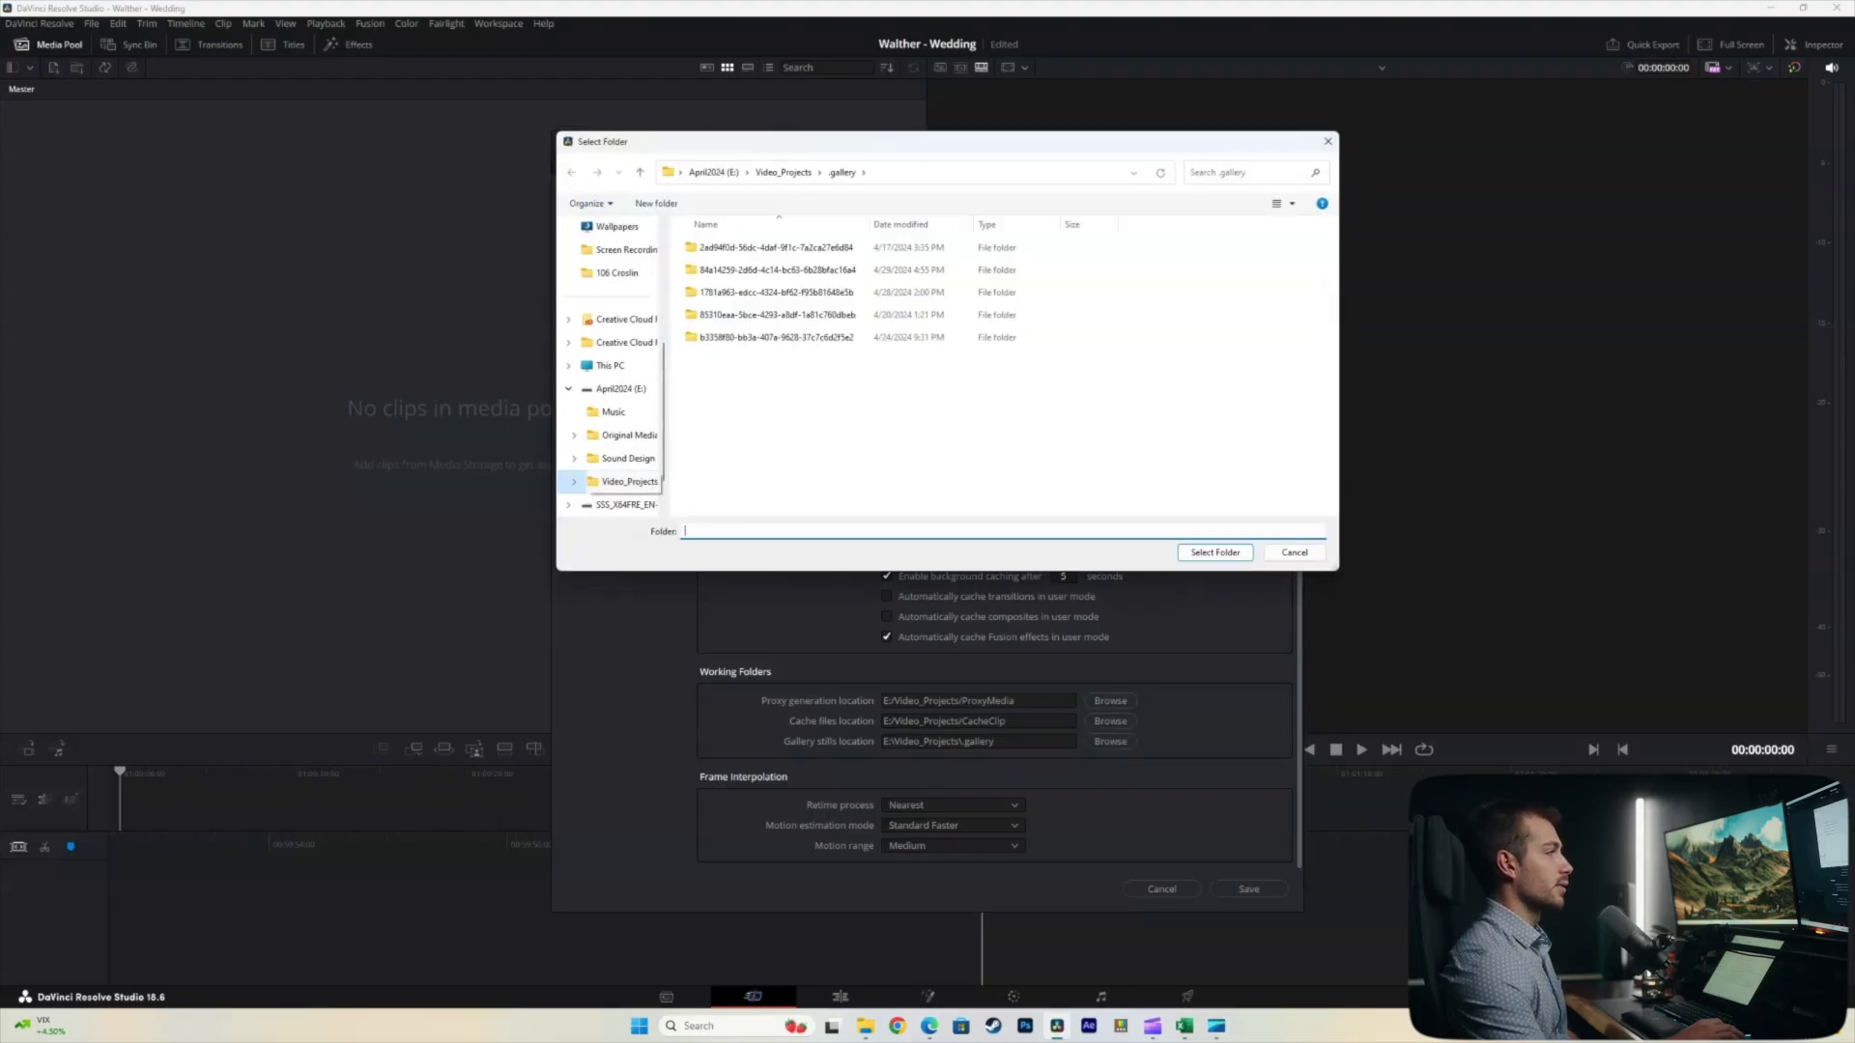
left_click(623, 481)
left_click(1214, 552)
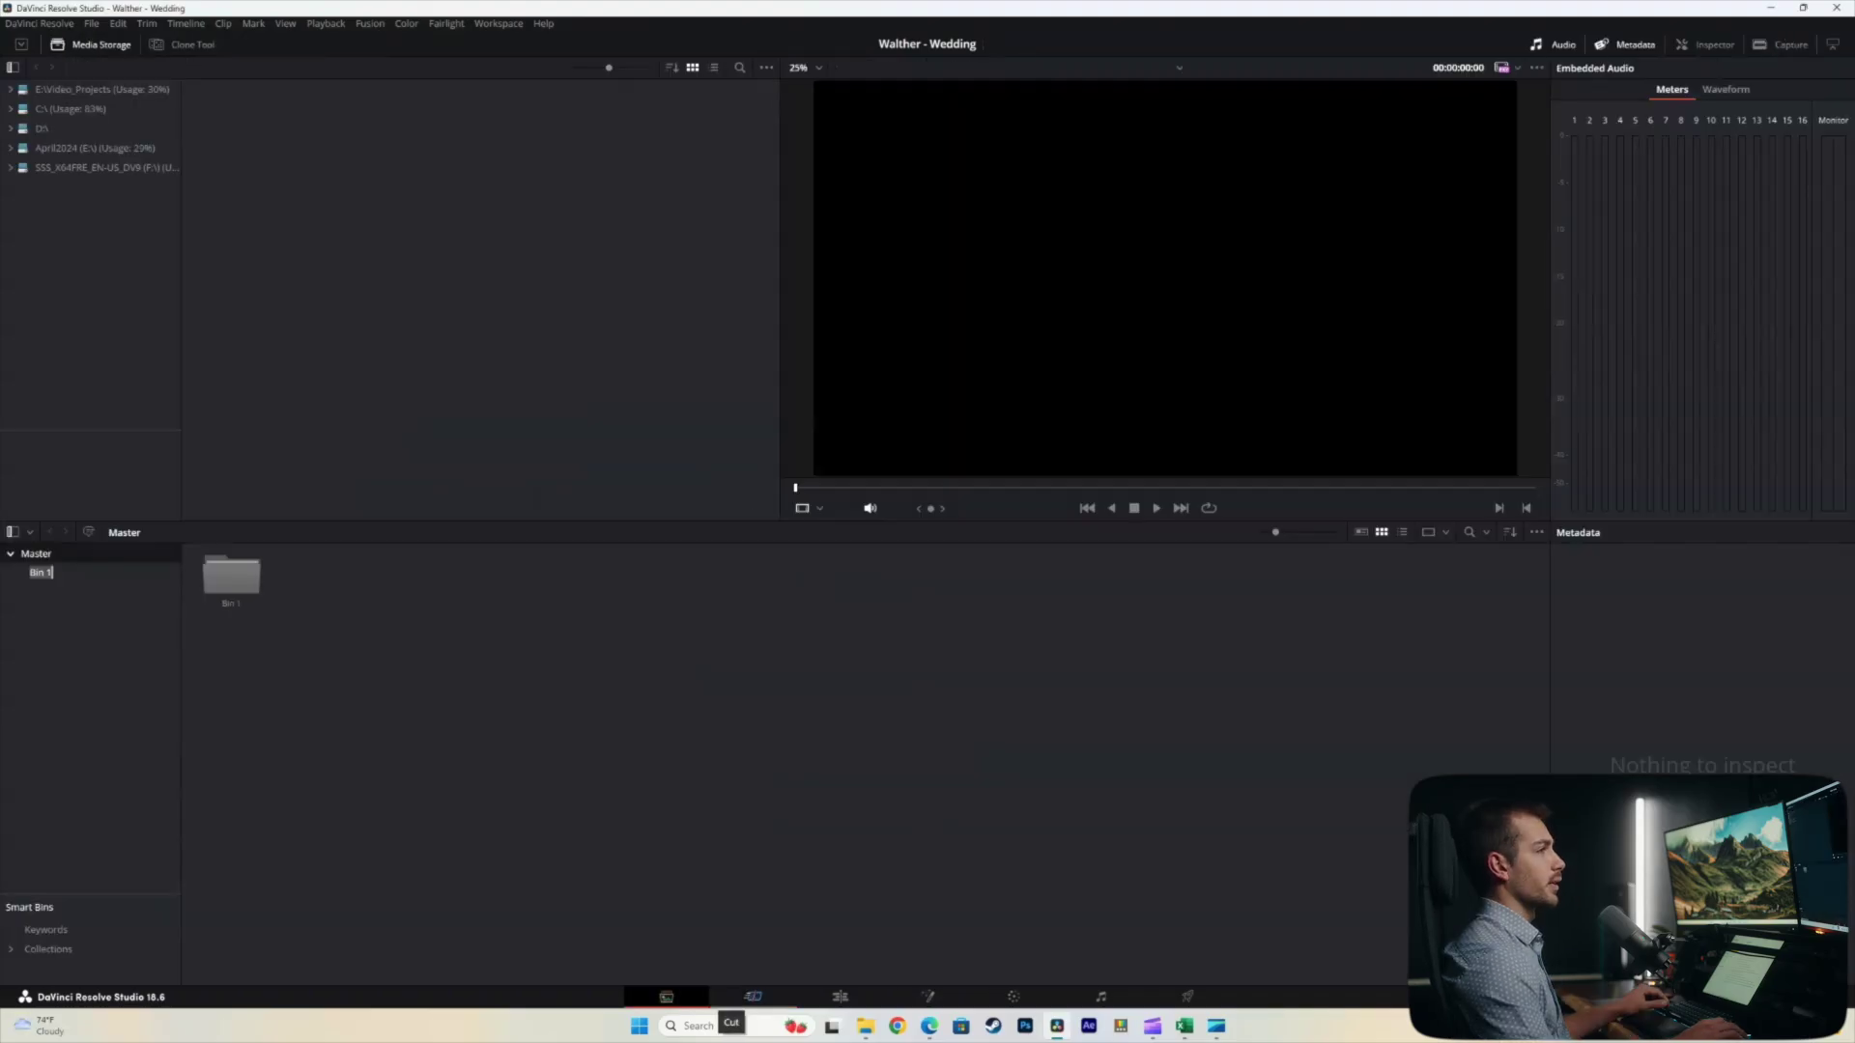
- Name the first bin A7siii and add bins Drone, External Audio and Sound Design
key("Return")
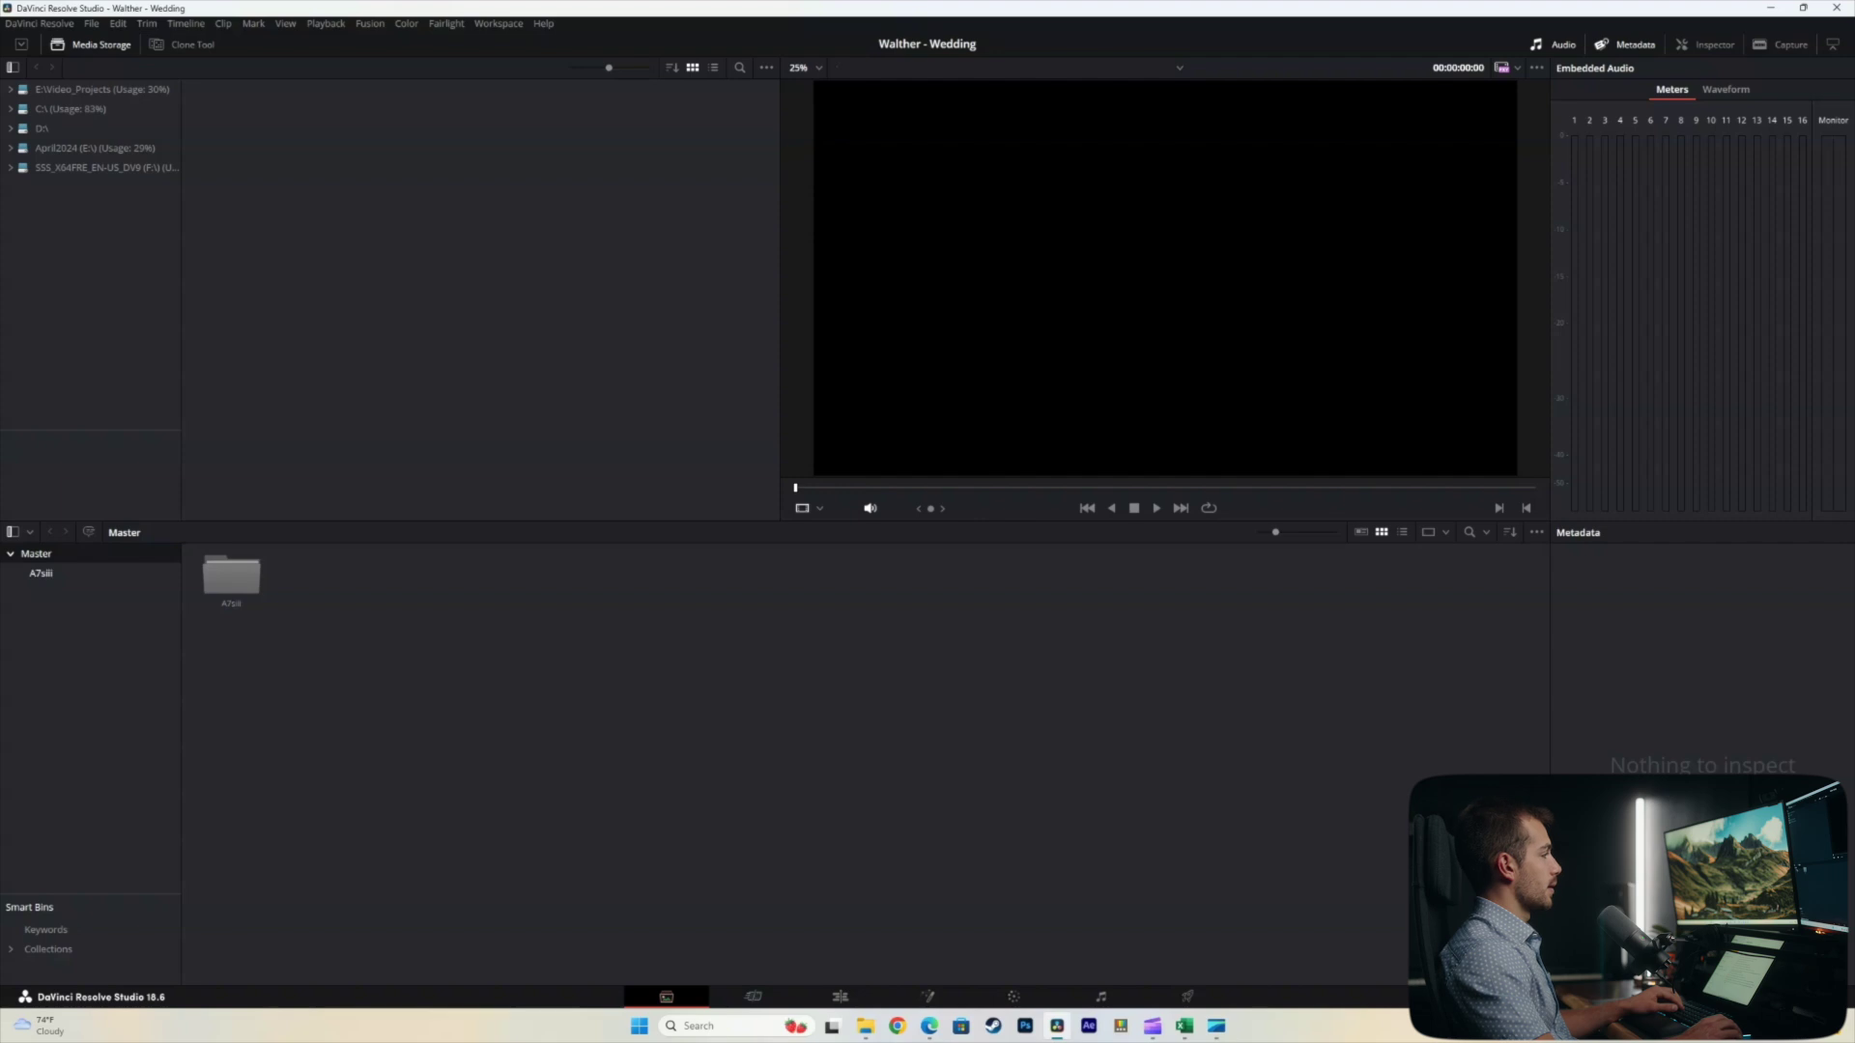
key("ctrl+shift+n")
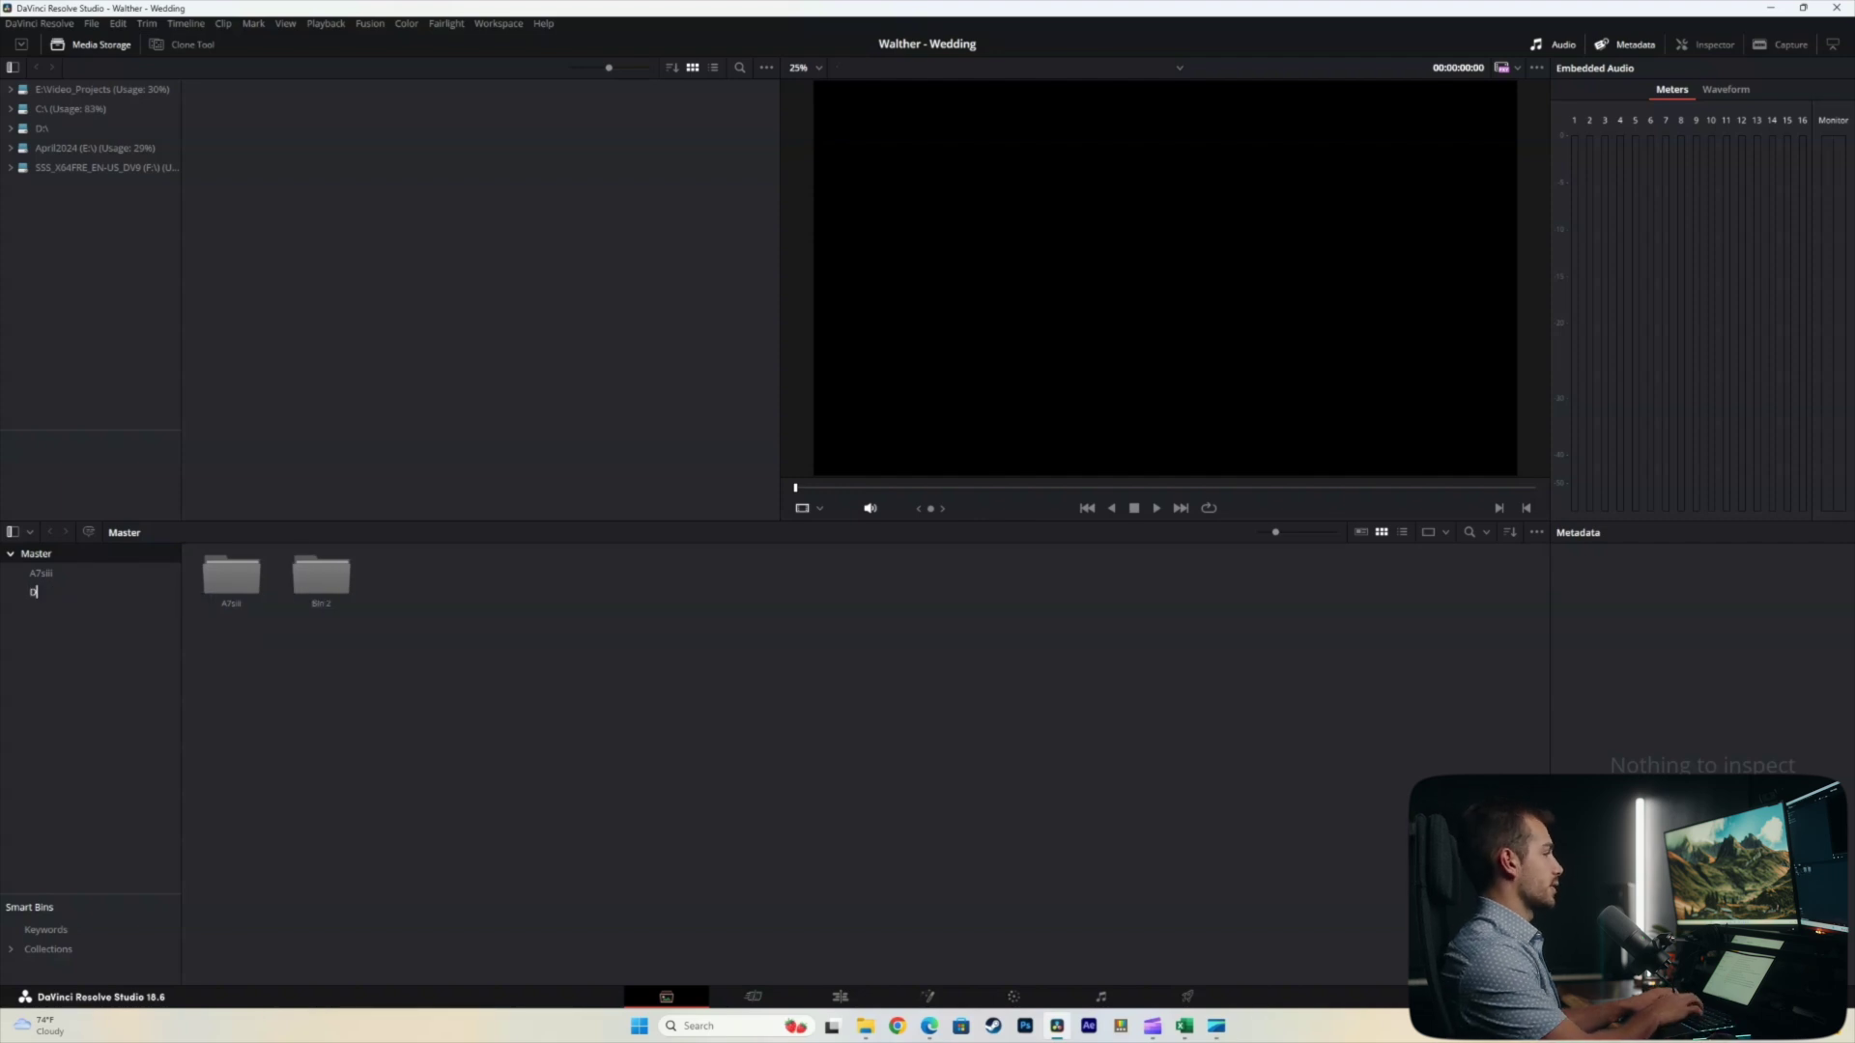
key("ctrl+shift+n")
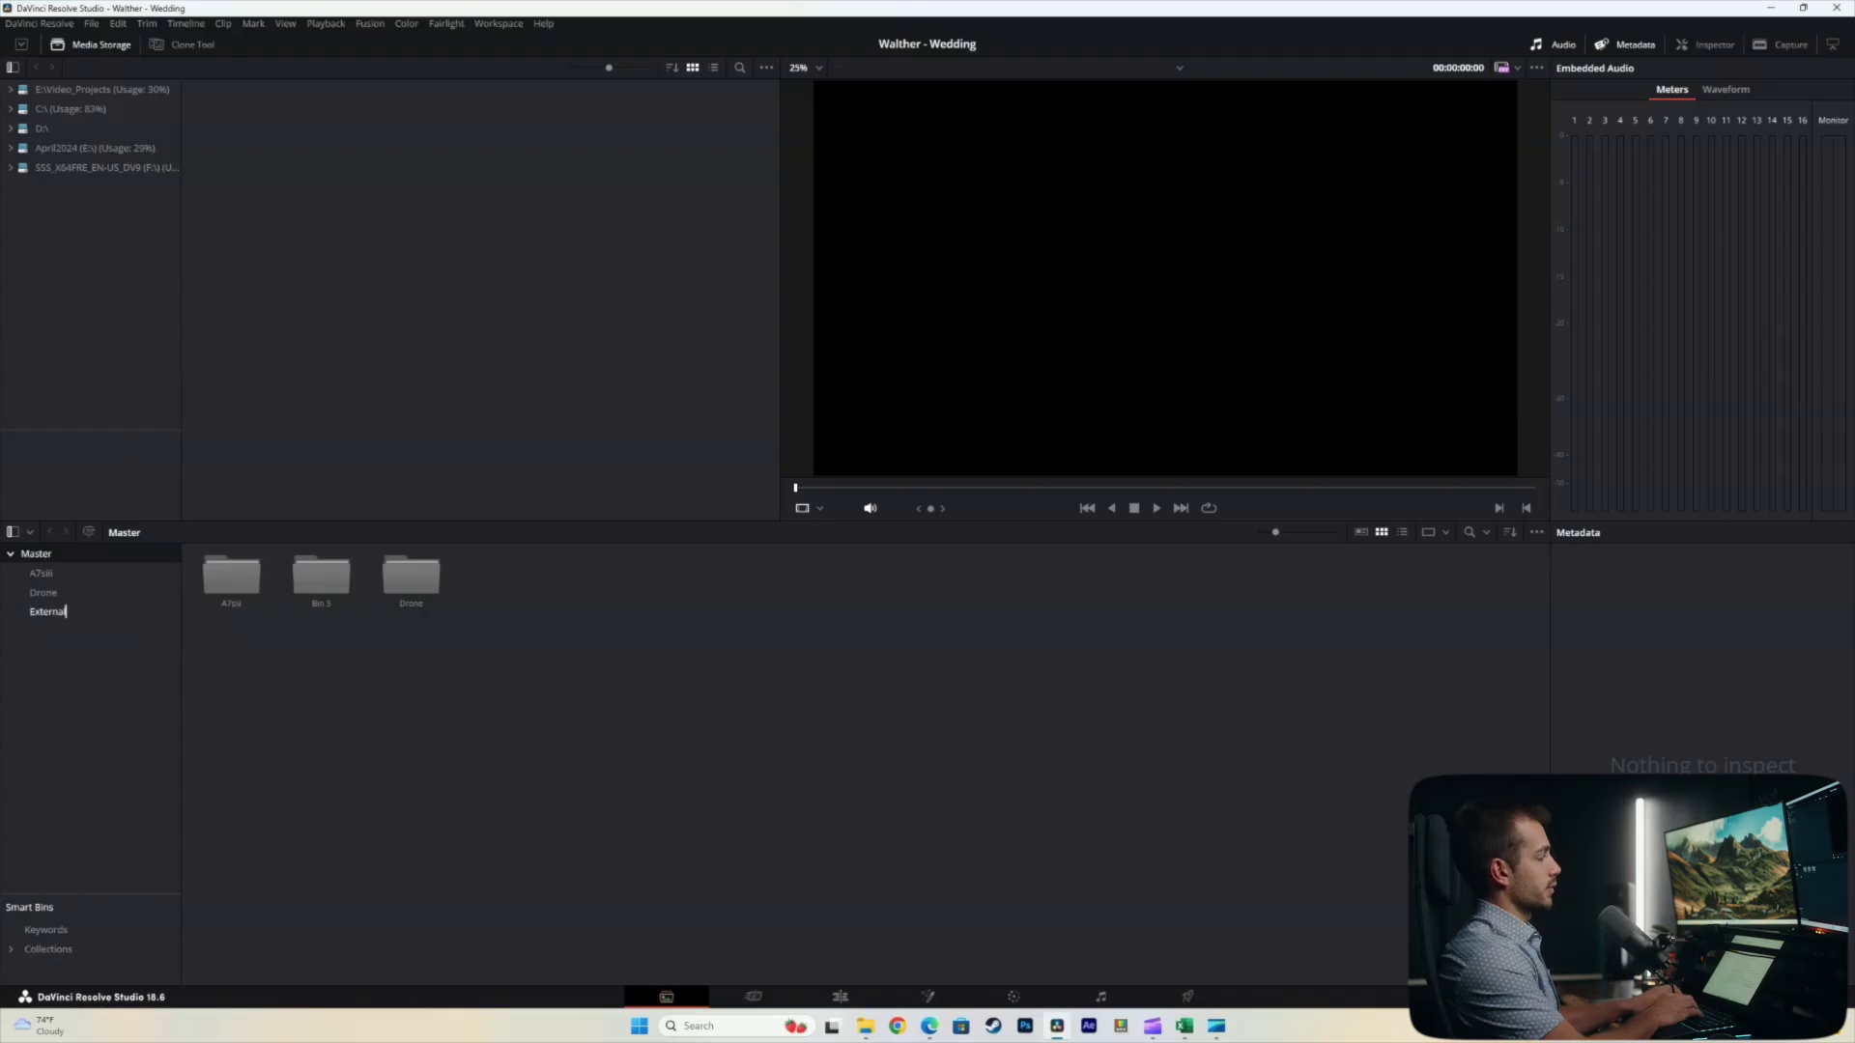
type("External Audio")
key("Return")
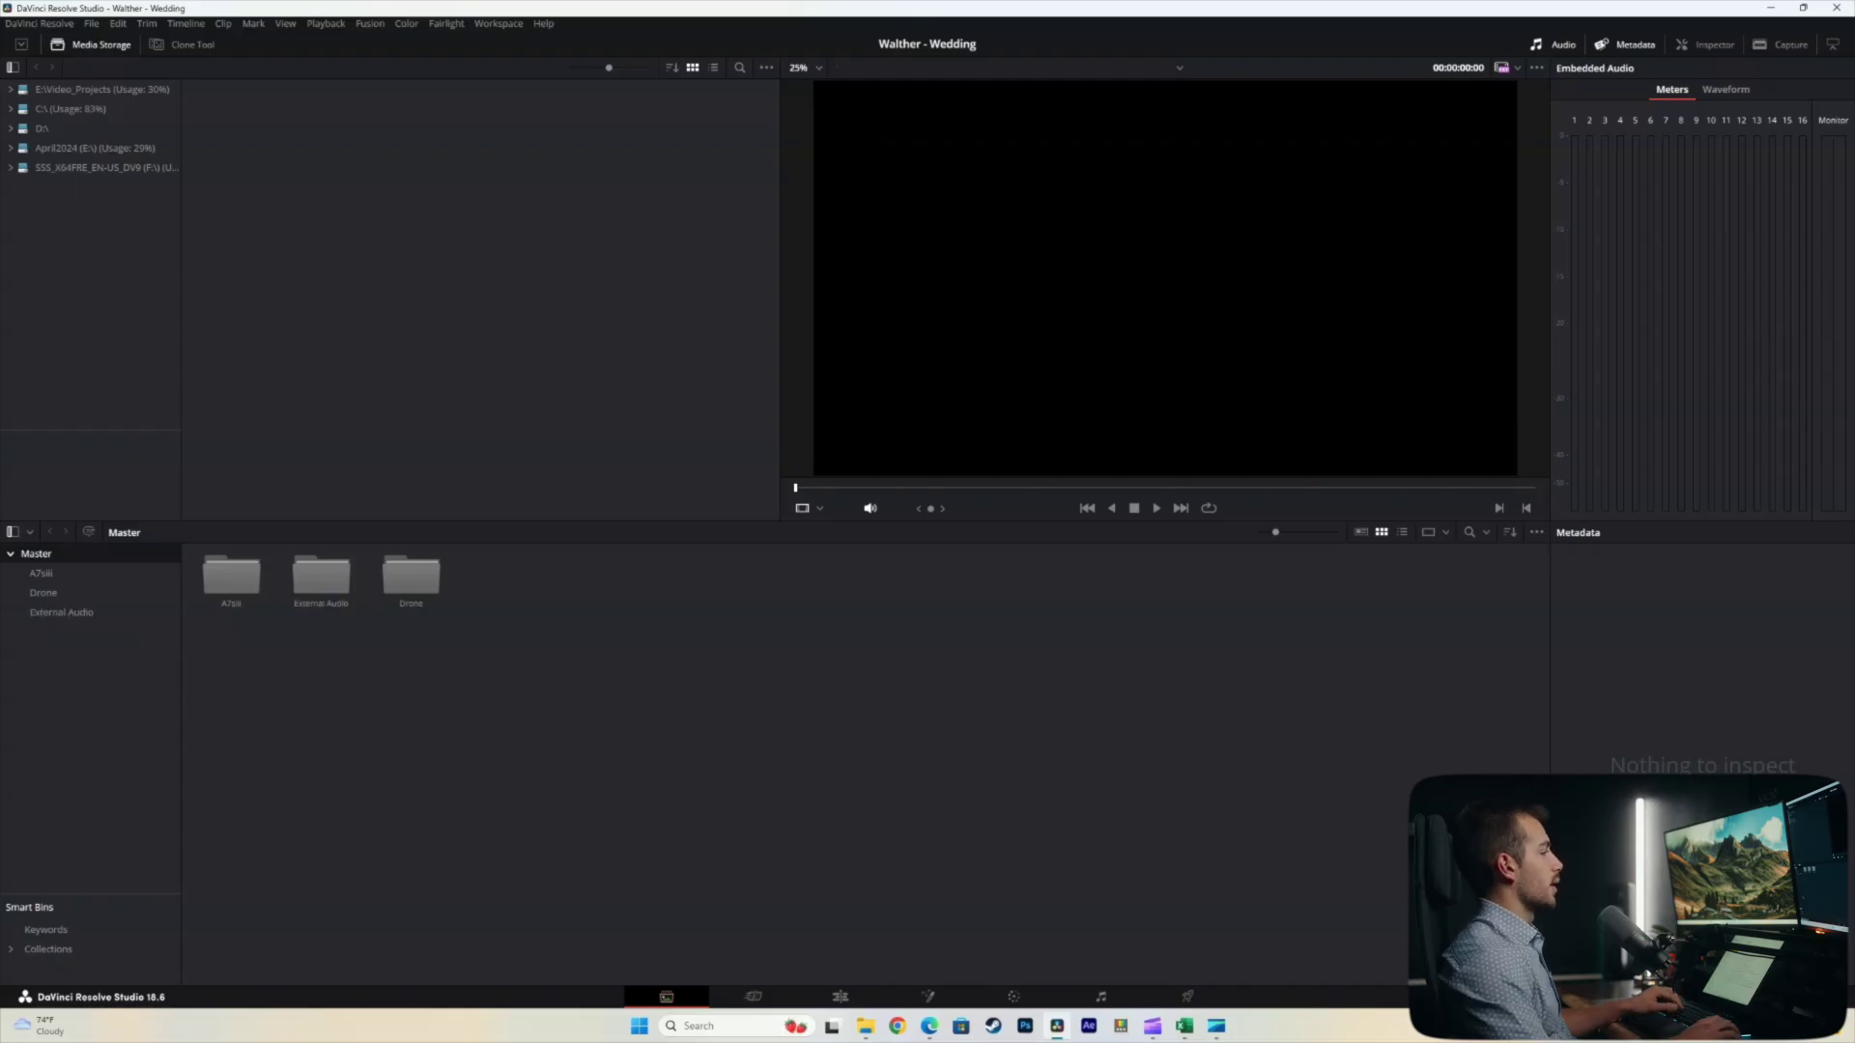
key("ctrl+shift+n")
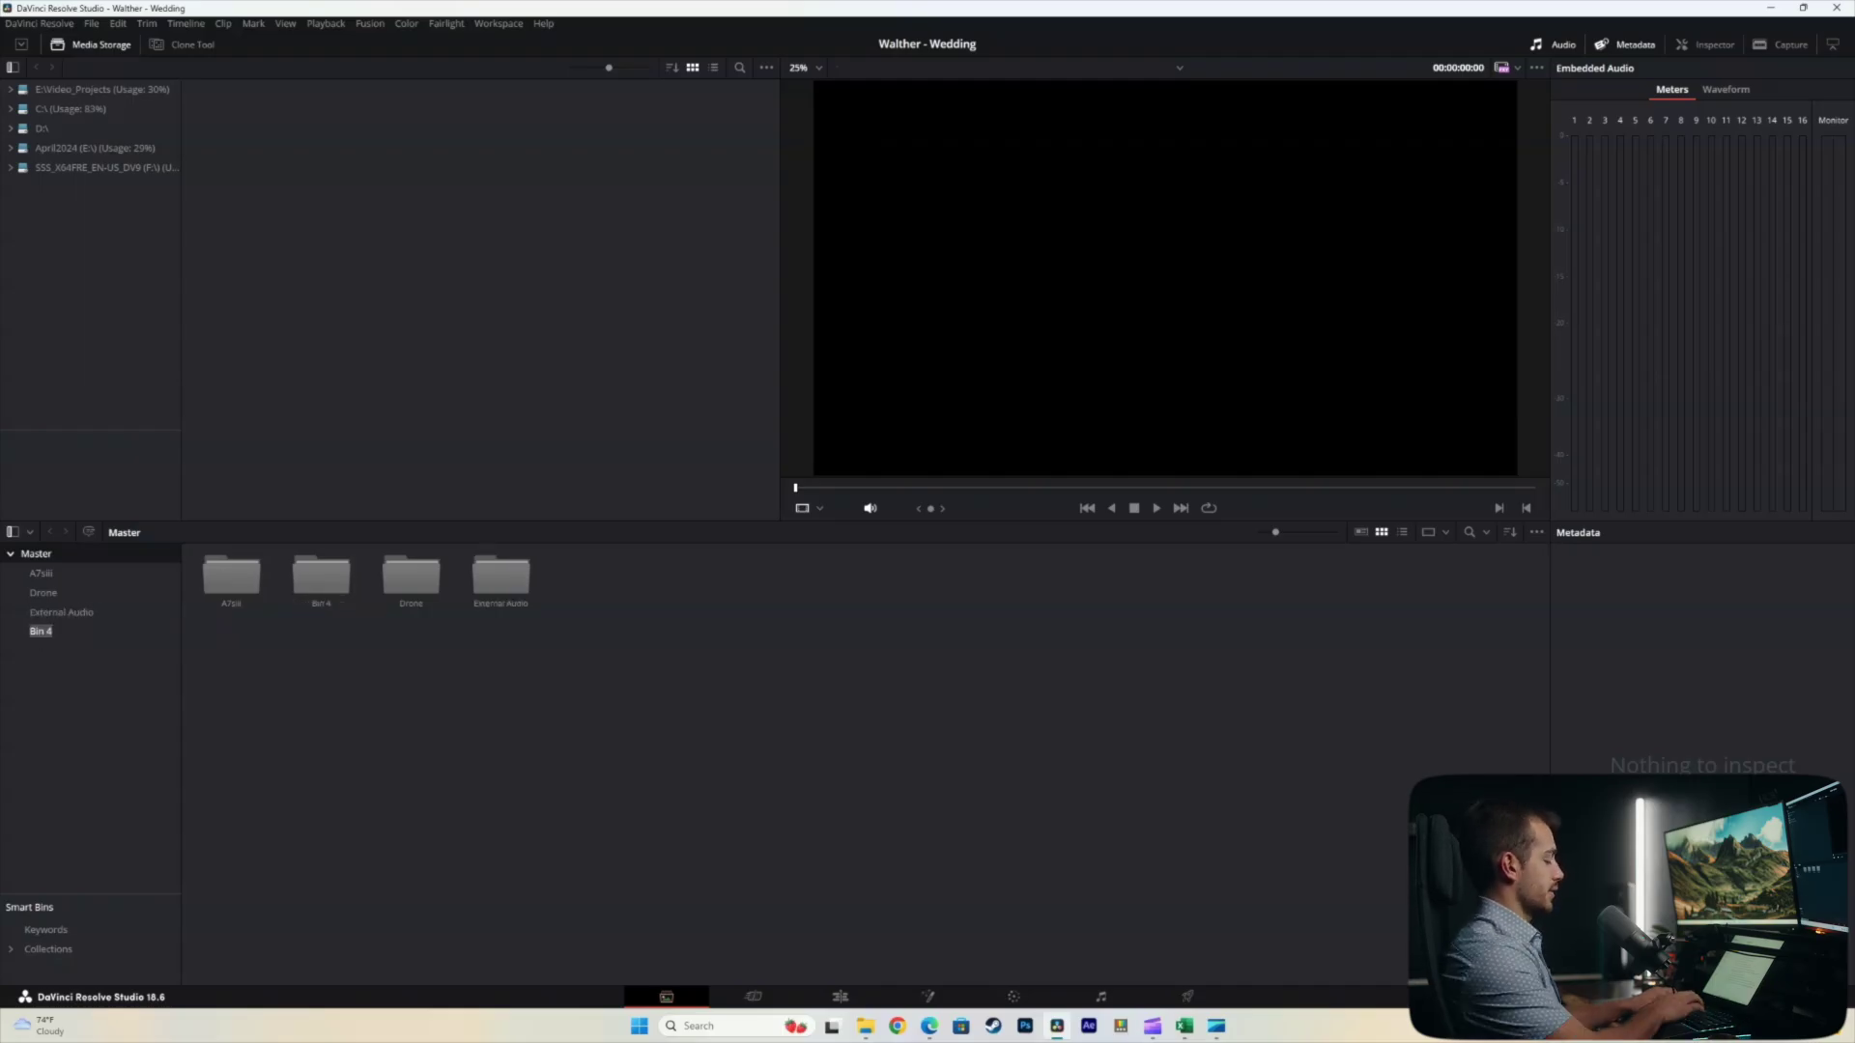
type("Sound Design")
key("Return")
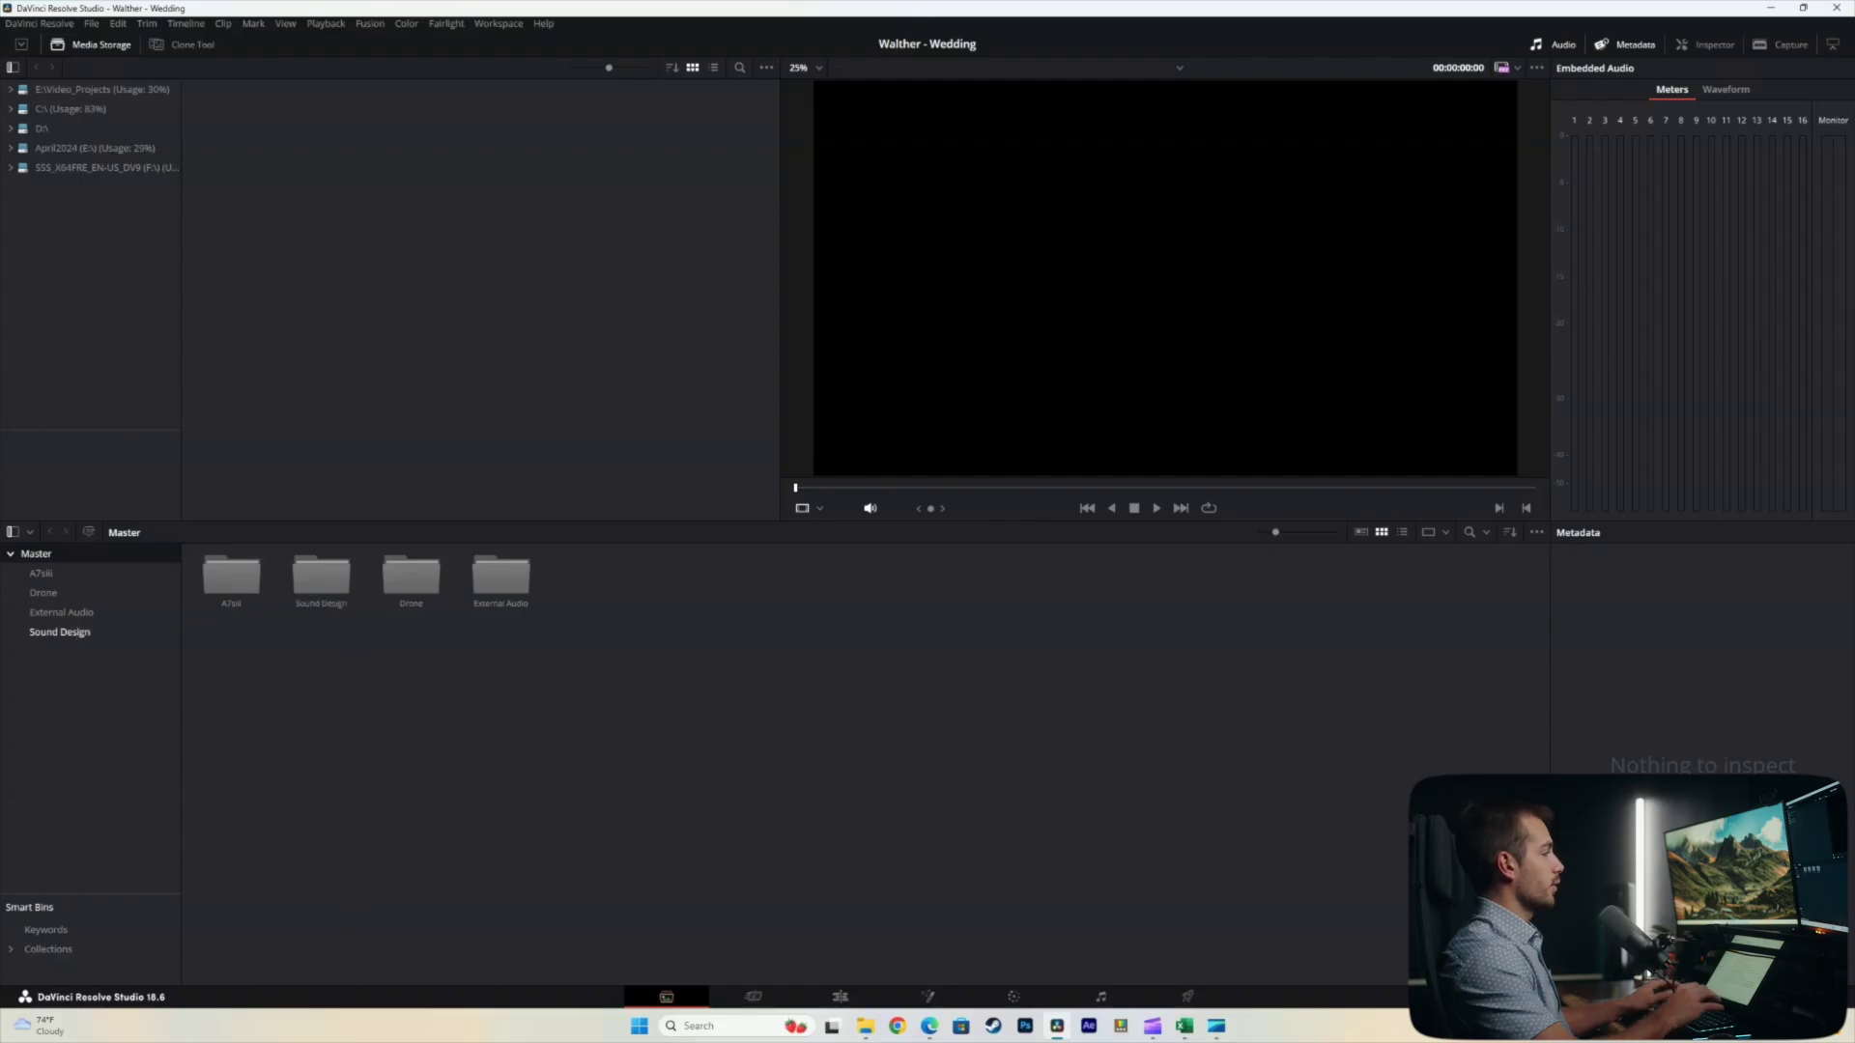
left_click(41, 574)
- Import every clip from Walther 03_23_2024 > CLIP into the A7siii bin, answering the frame-rate prompt
right_click(305, 611)
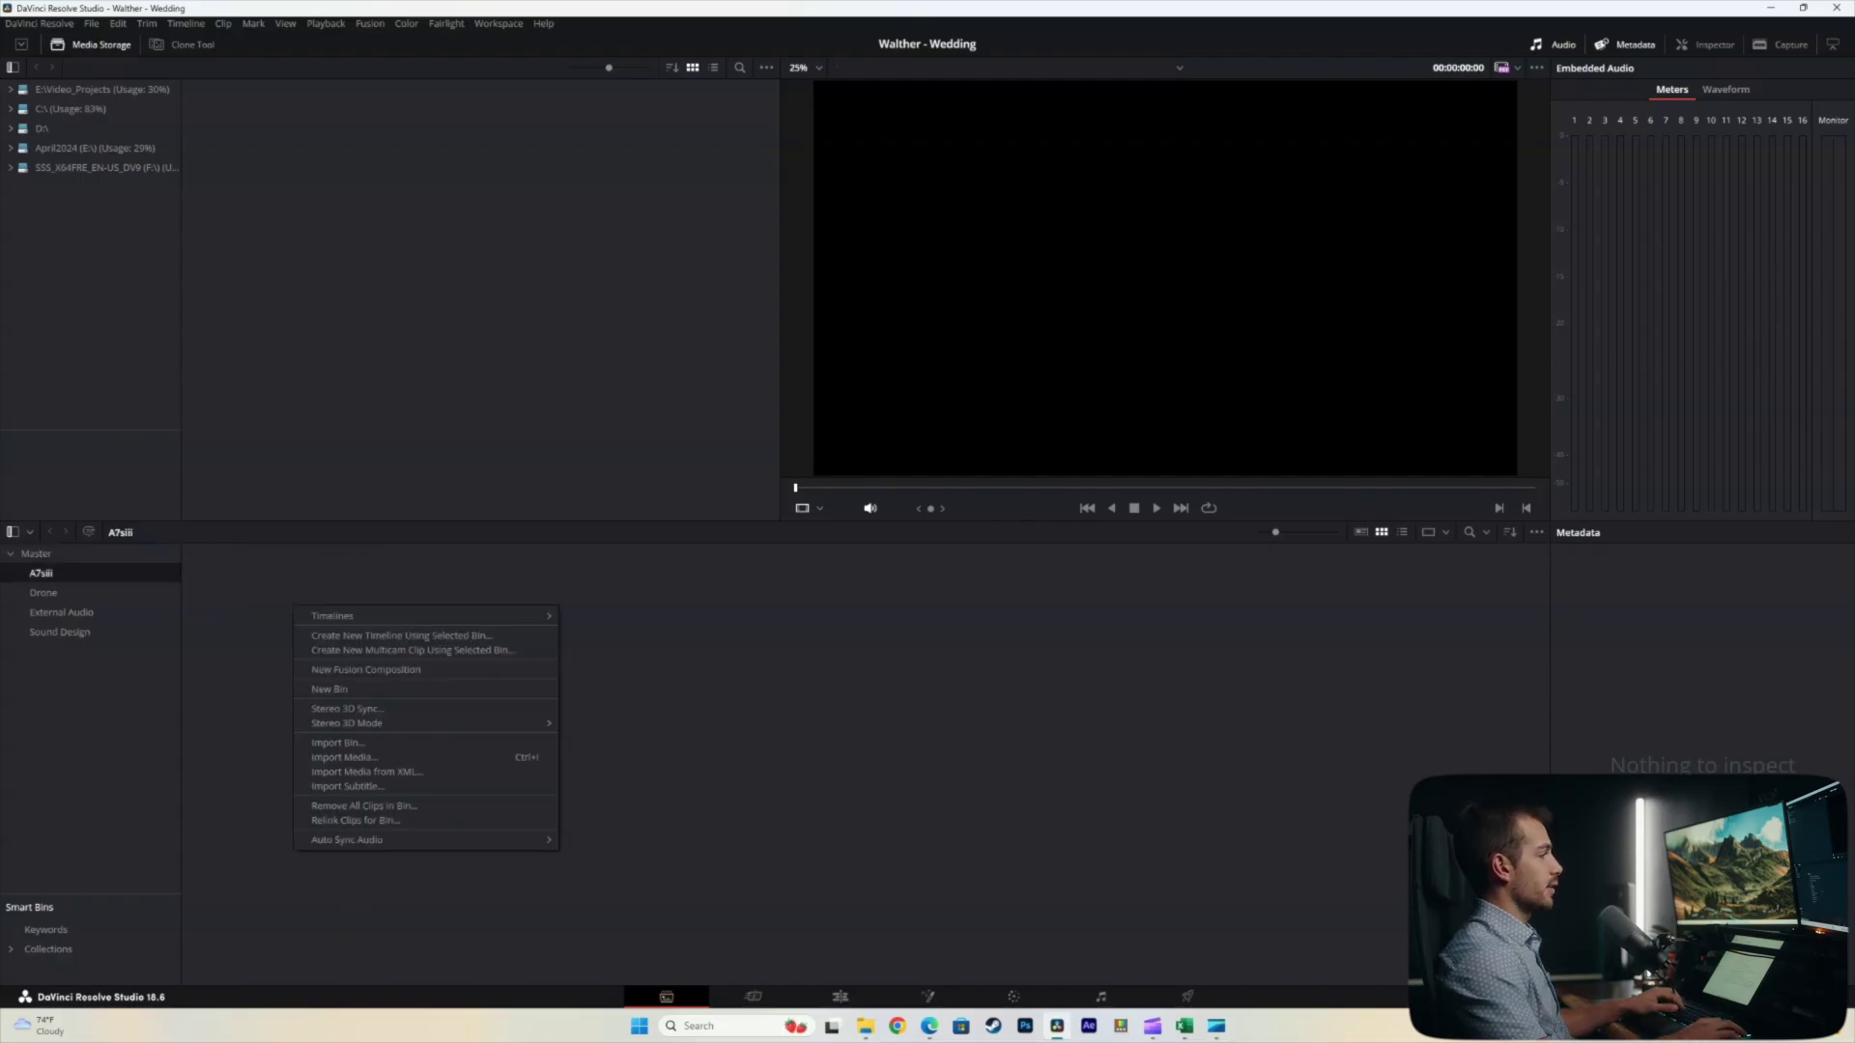
left_click(357, 759)
key("ctrl+i")
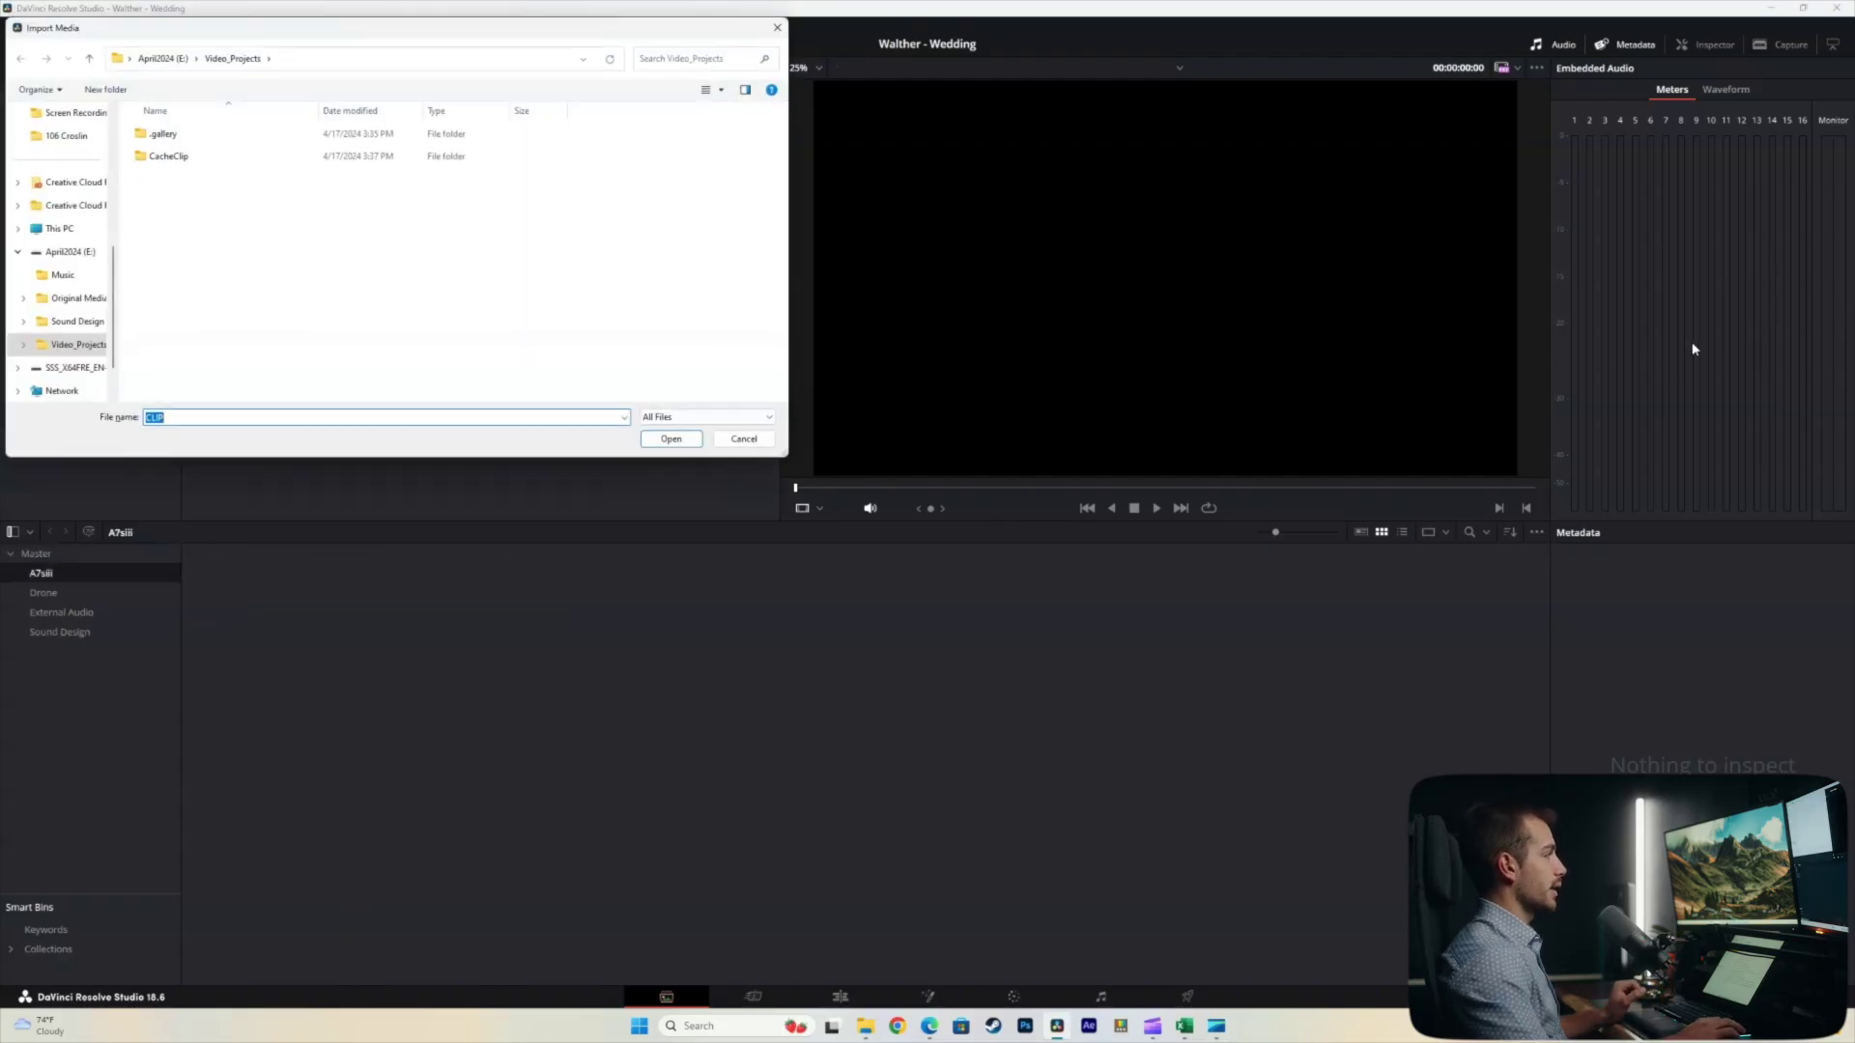
left_click(78, 298)
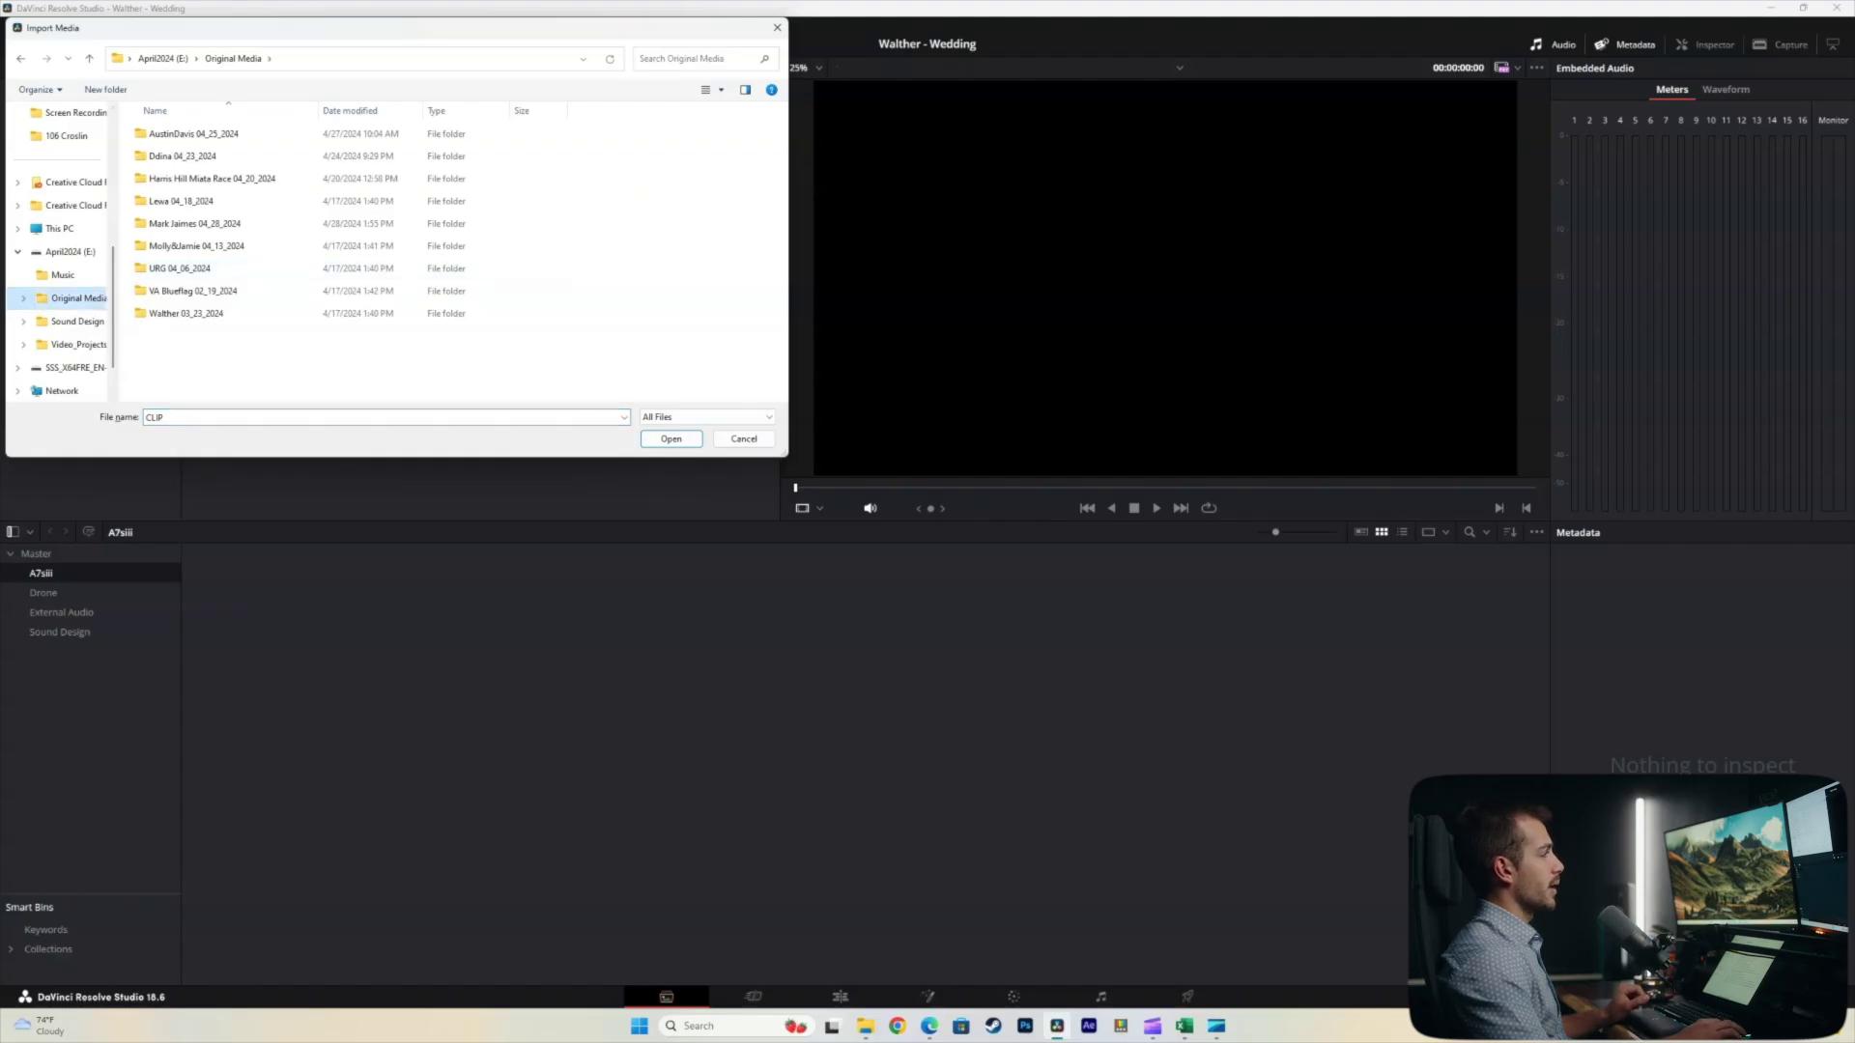
double_click(193, 313)
double_click(193, 134)
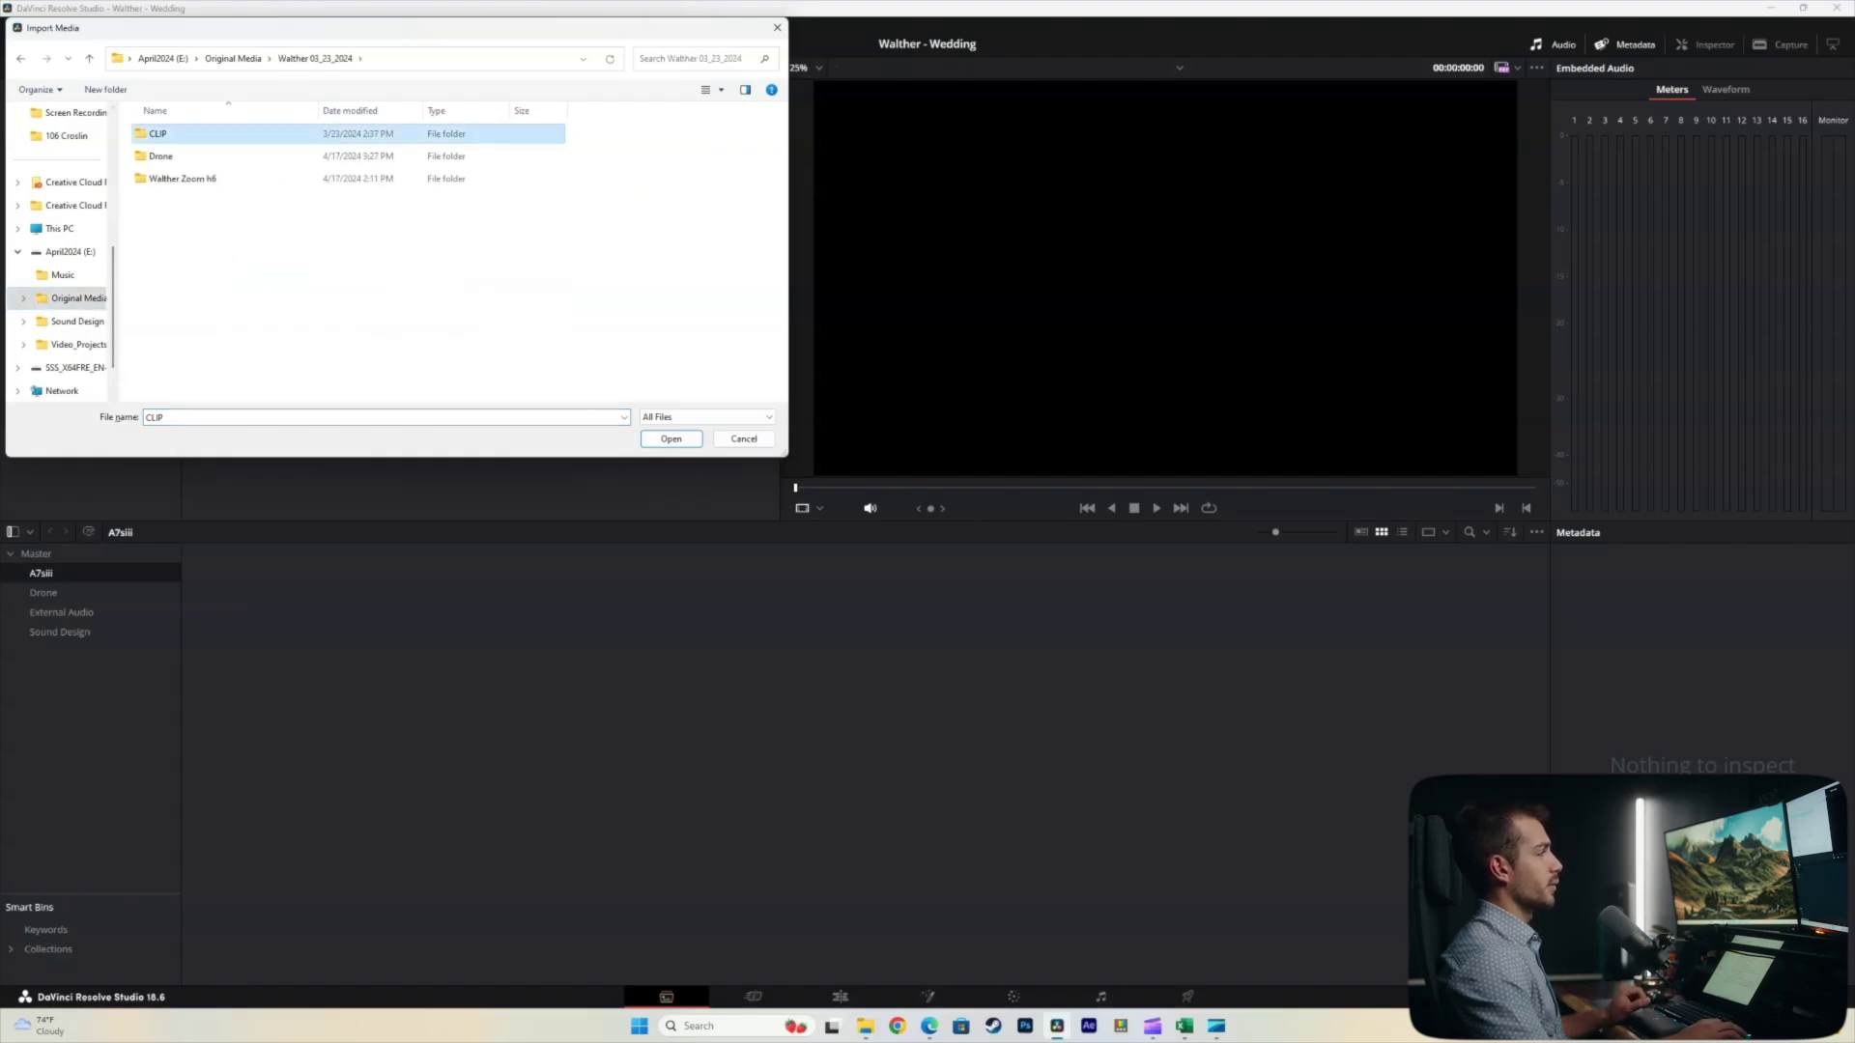
key("ctrl+a")
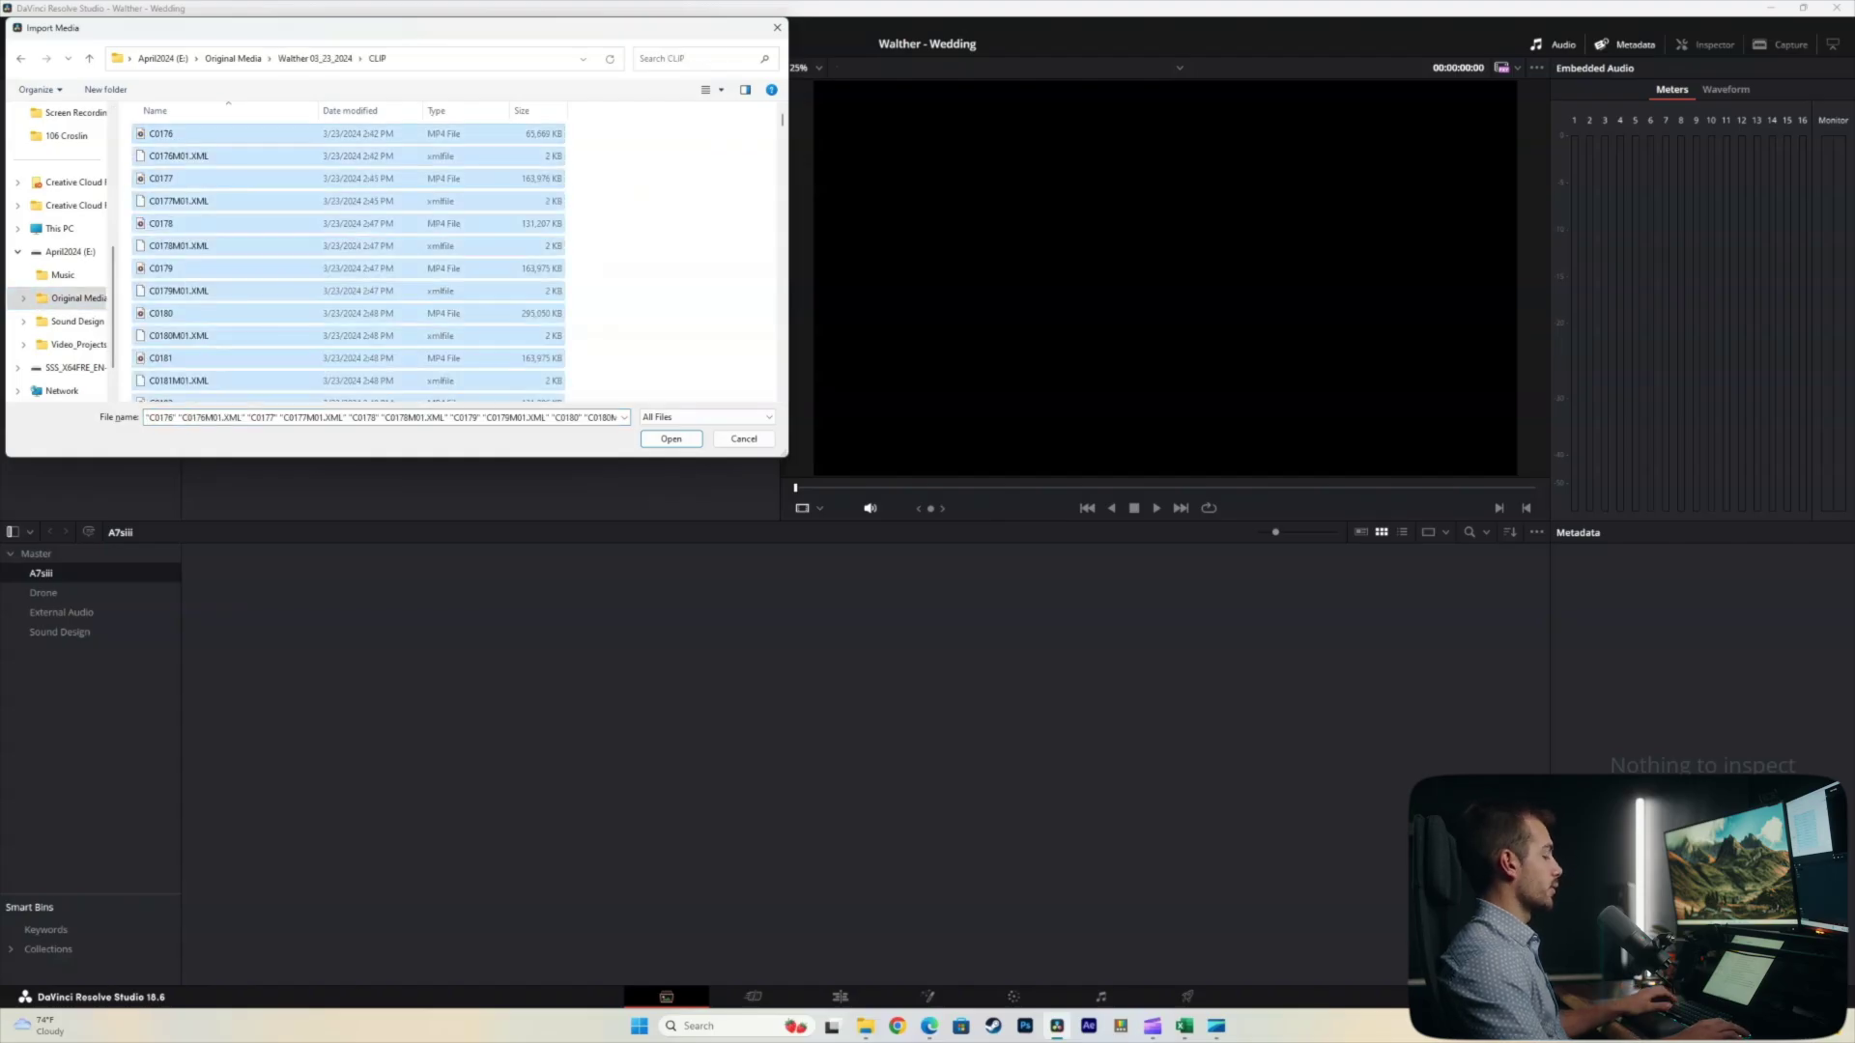
key("Return")
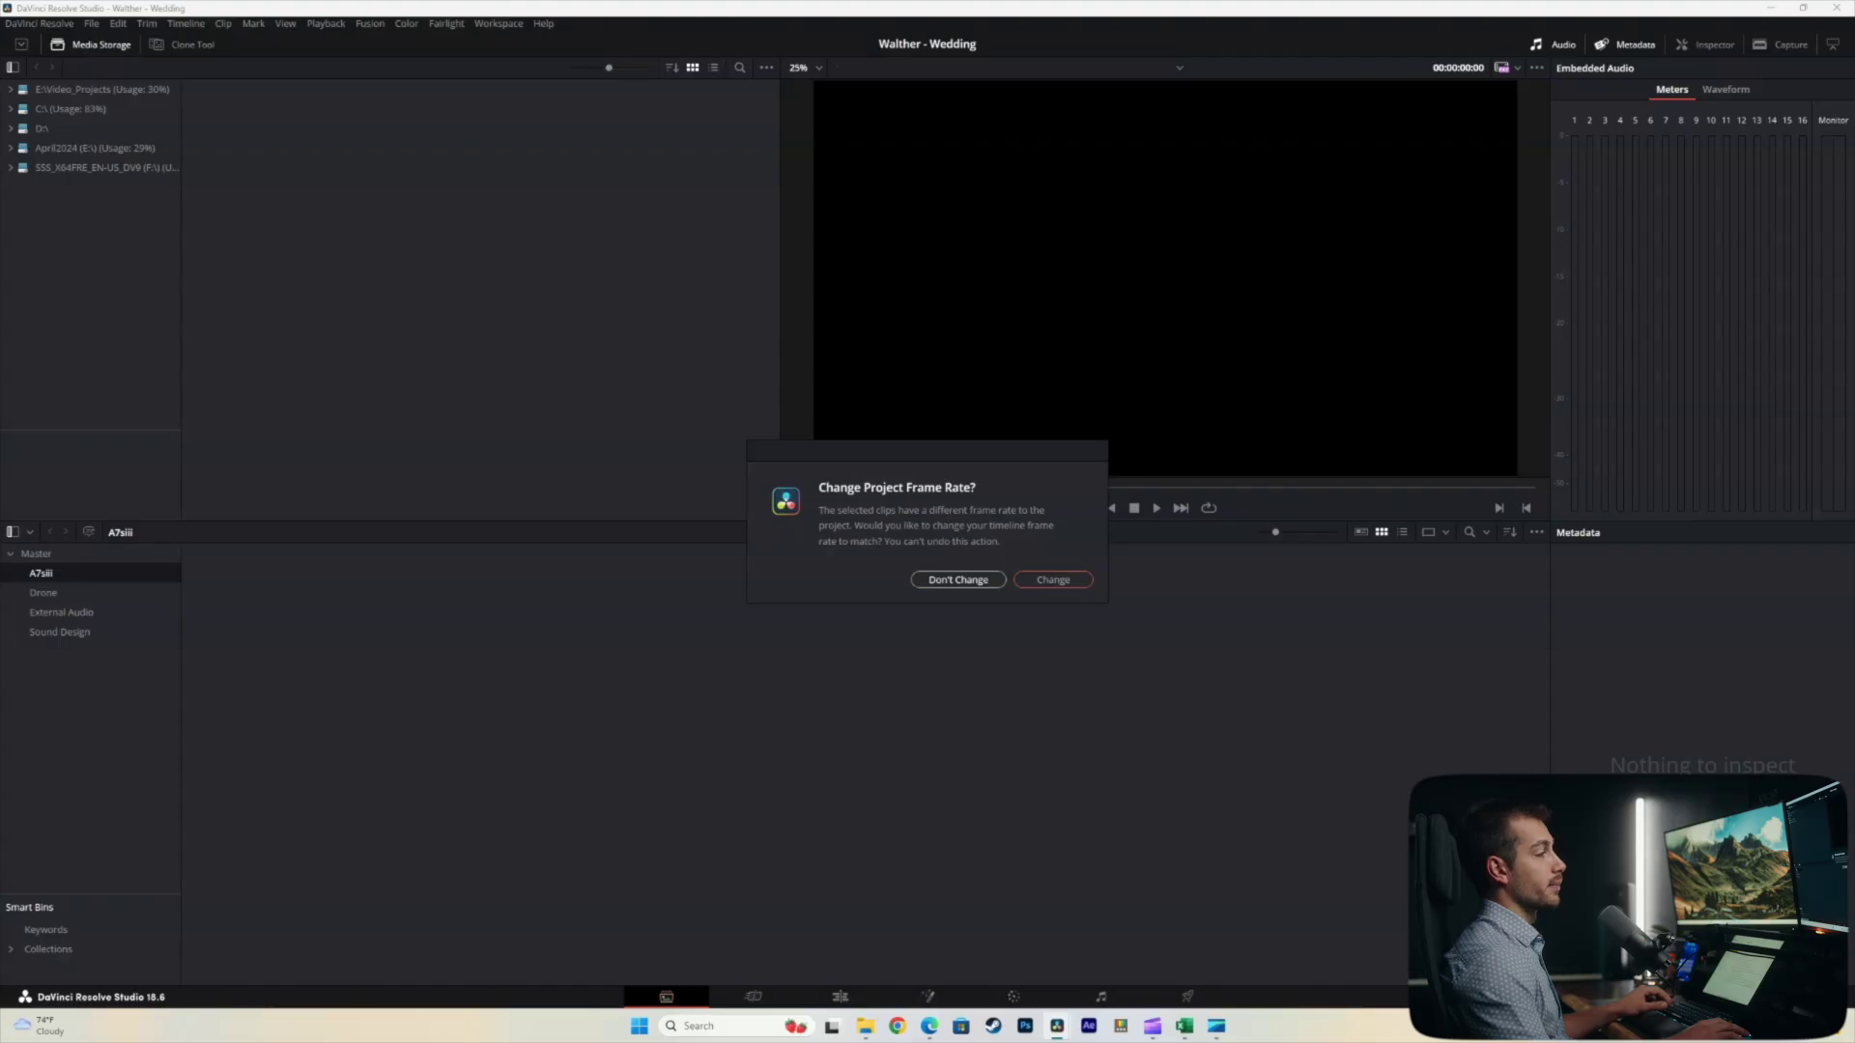
left_click(959, 579)
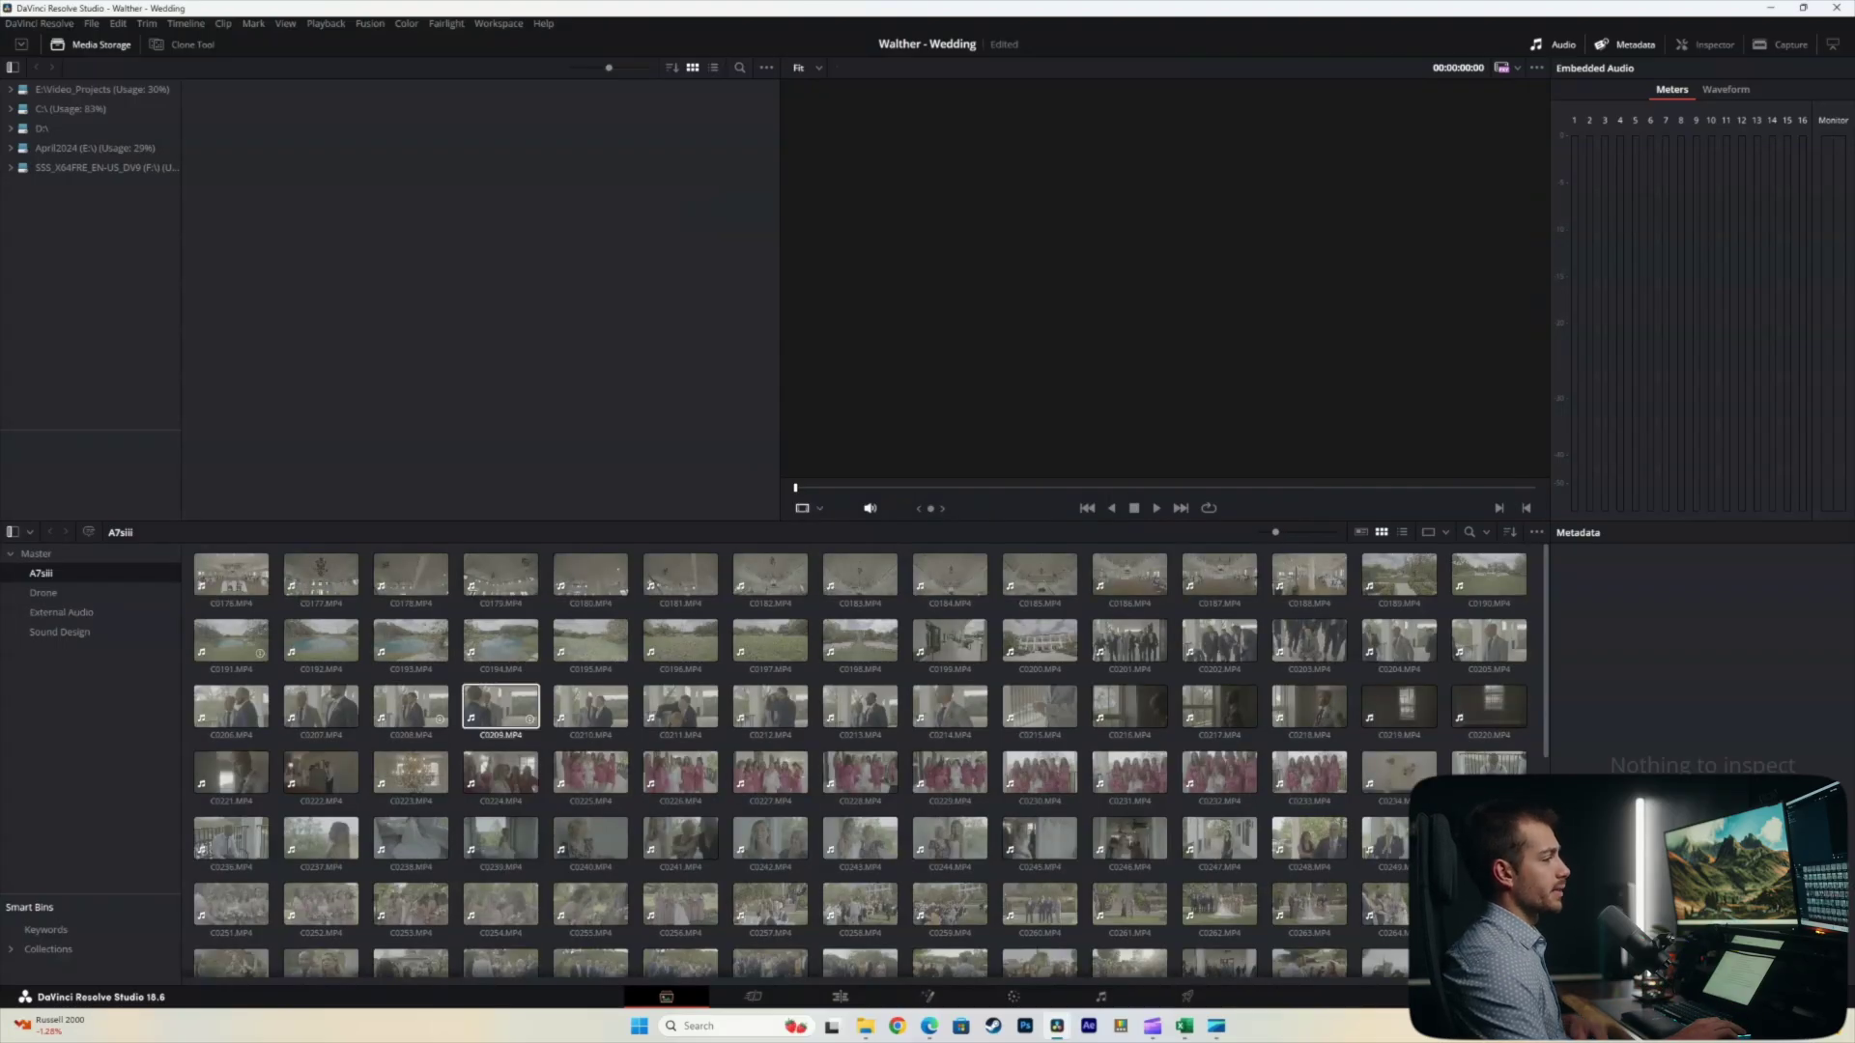
scroll(859, 661, "down", 5)
scroll(860, 661, "up", 2)
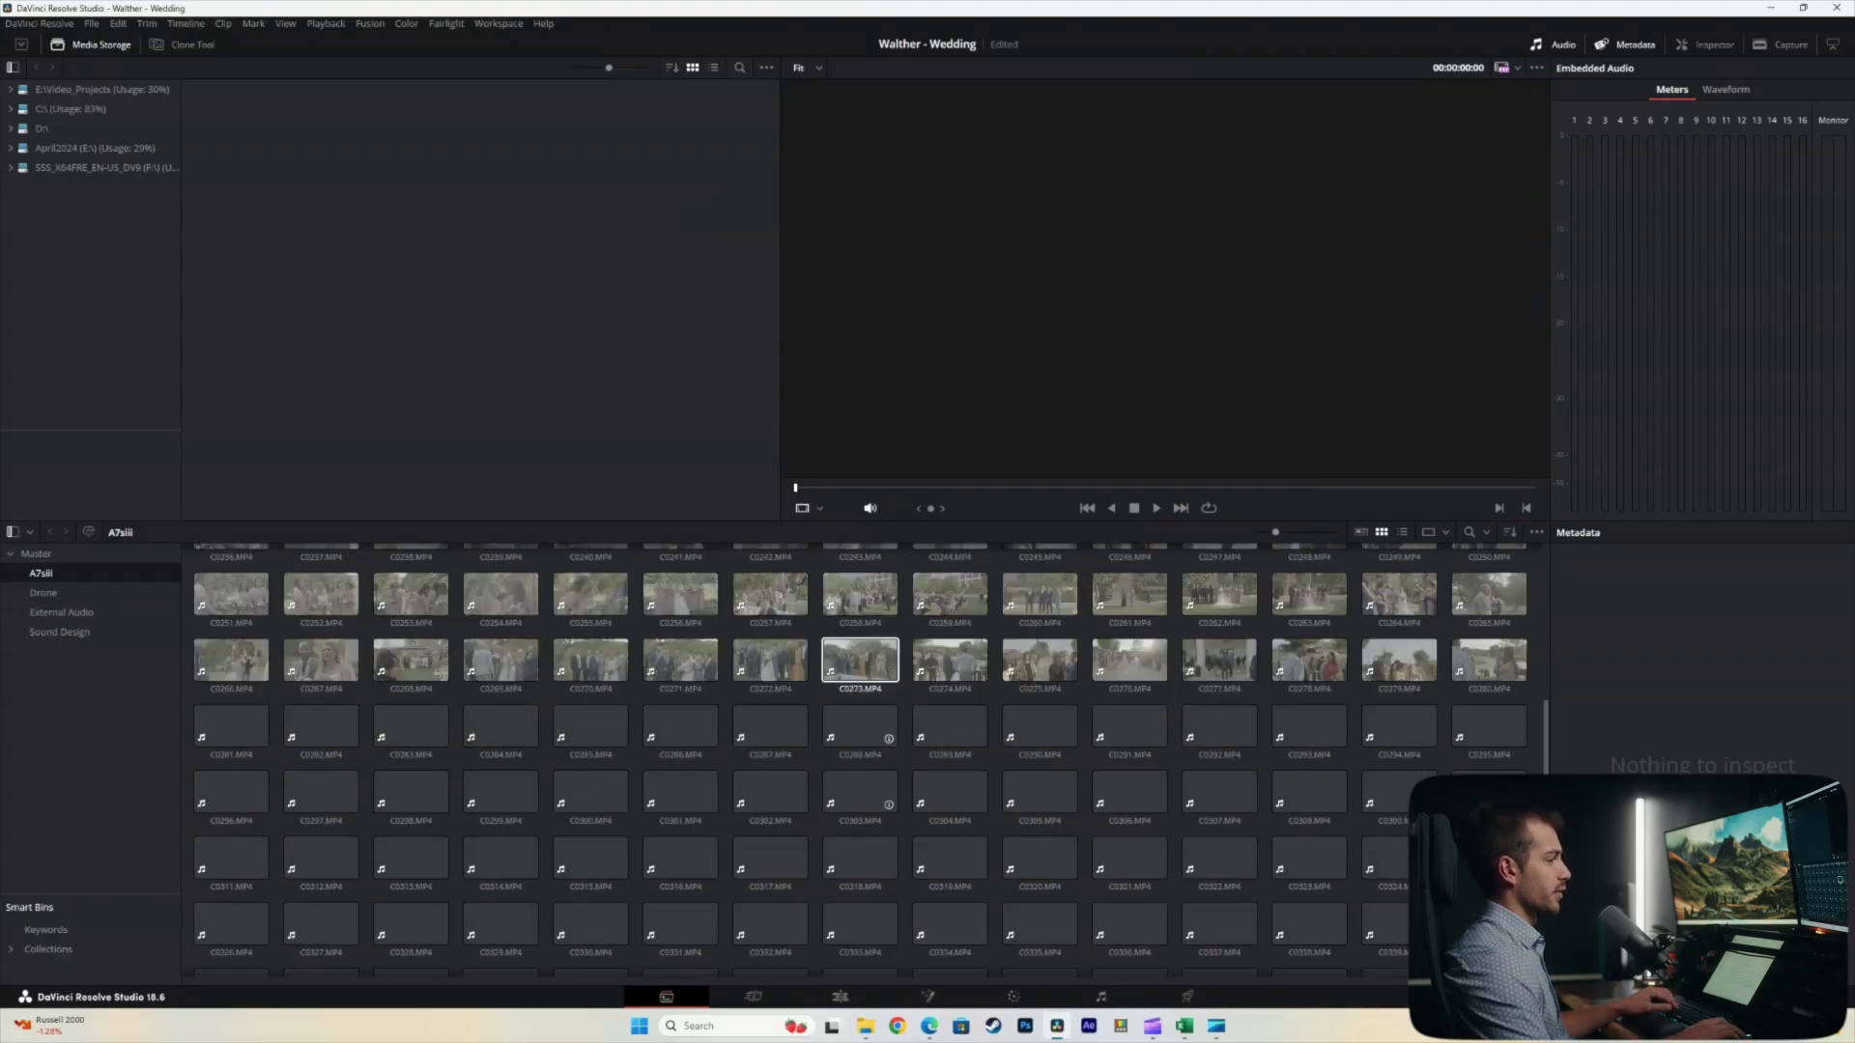
- Import every drone file from Walther 03_23_2024 > Drone into the Drone bin
left_click(42, 592)
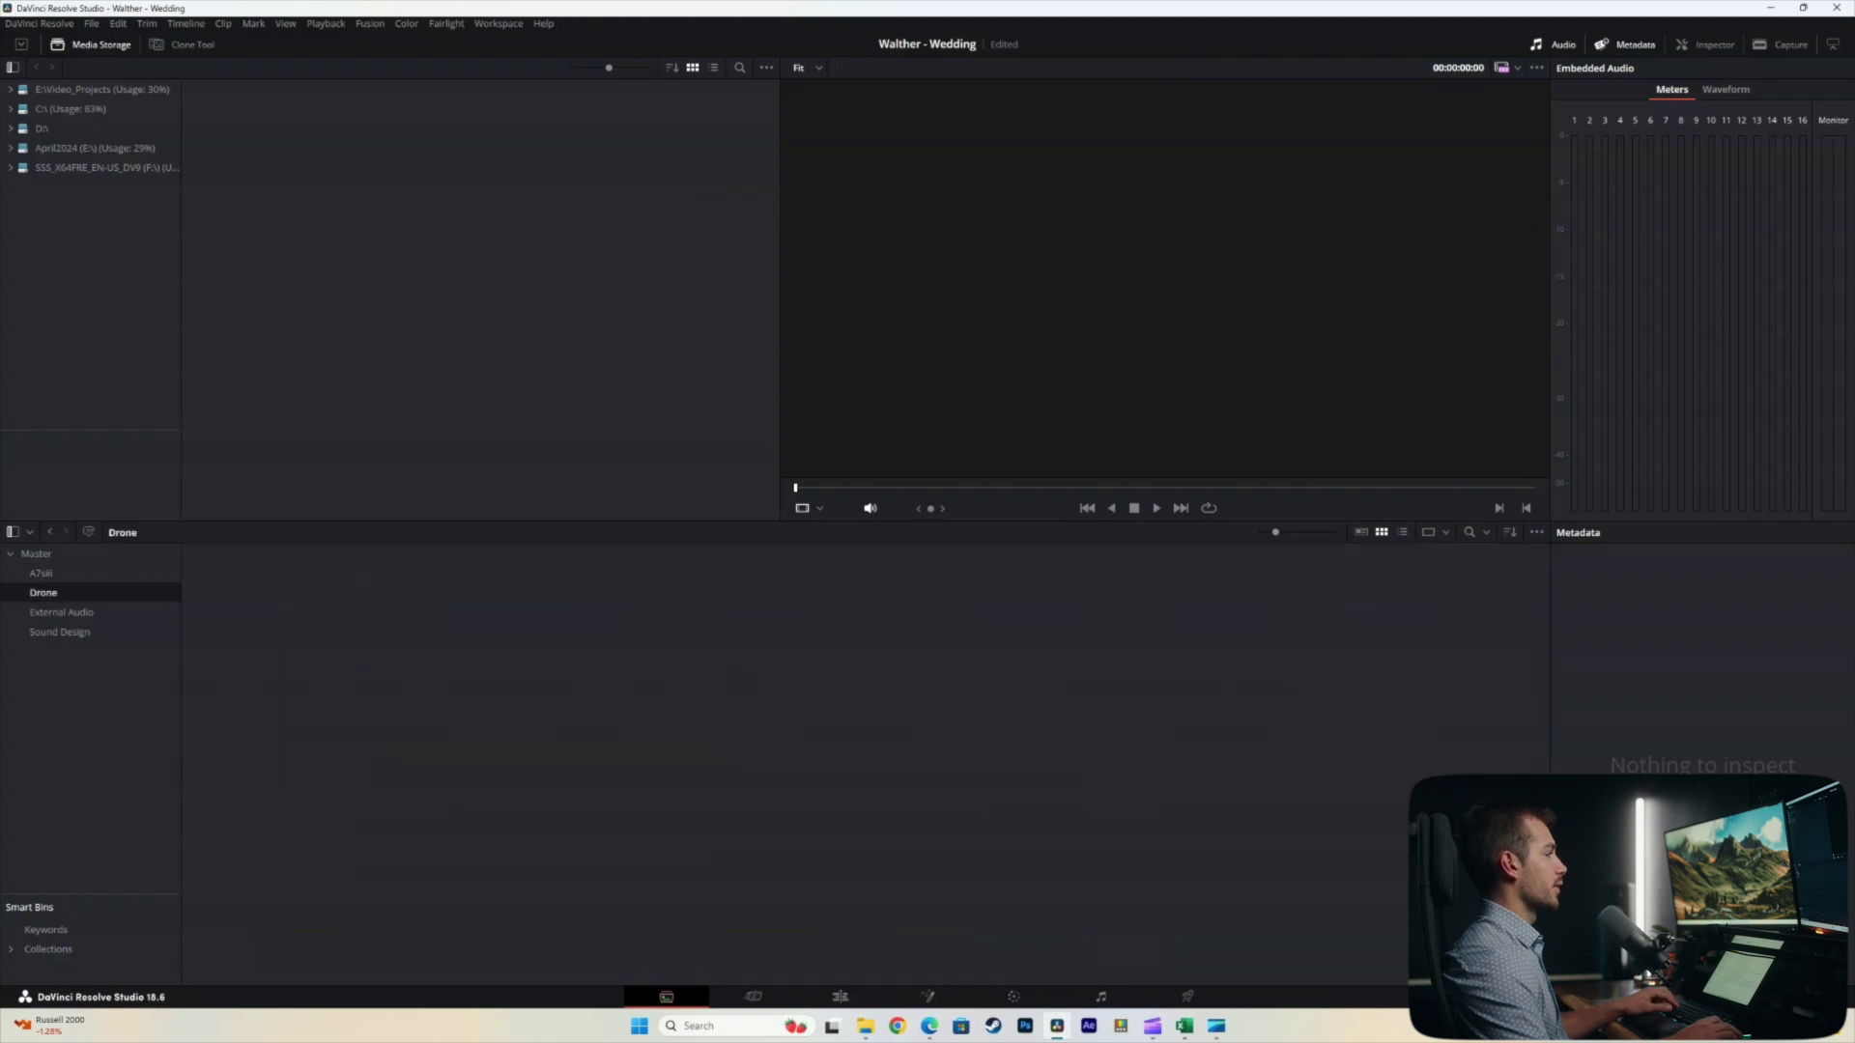
key("ctrl+i")
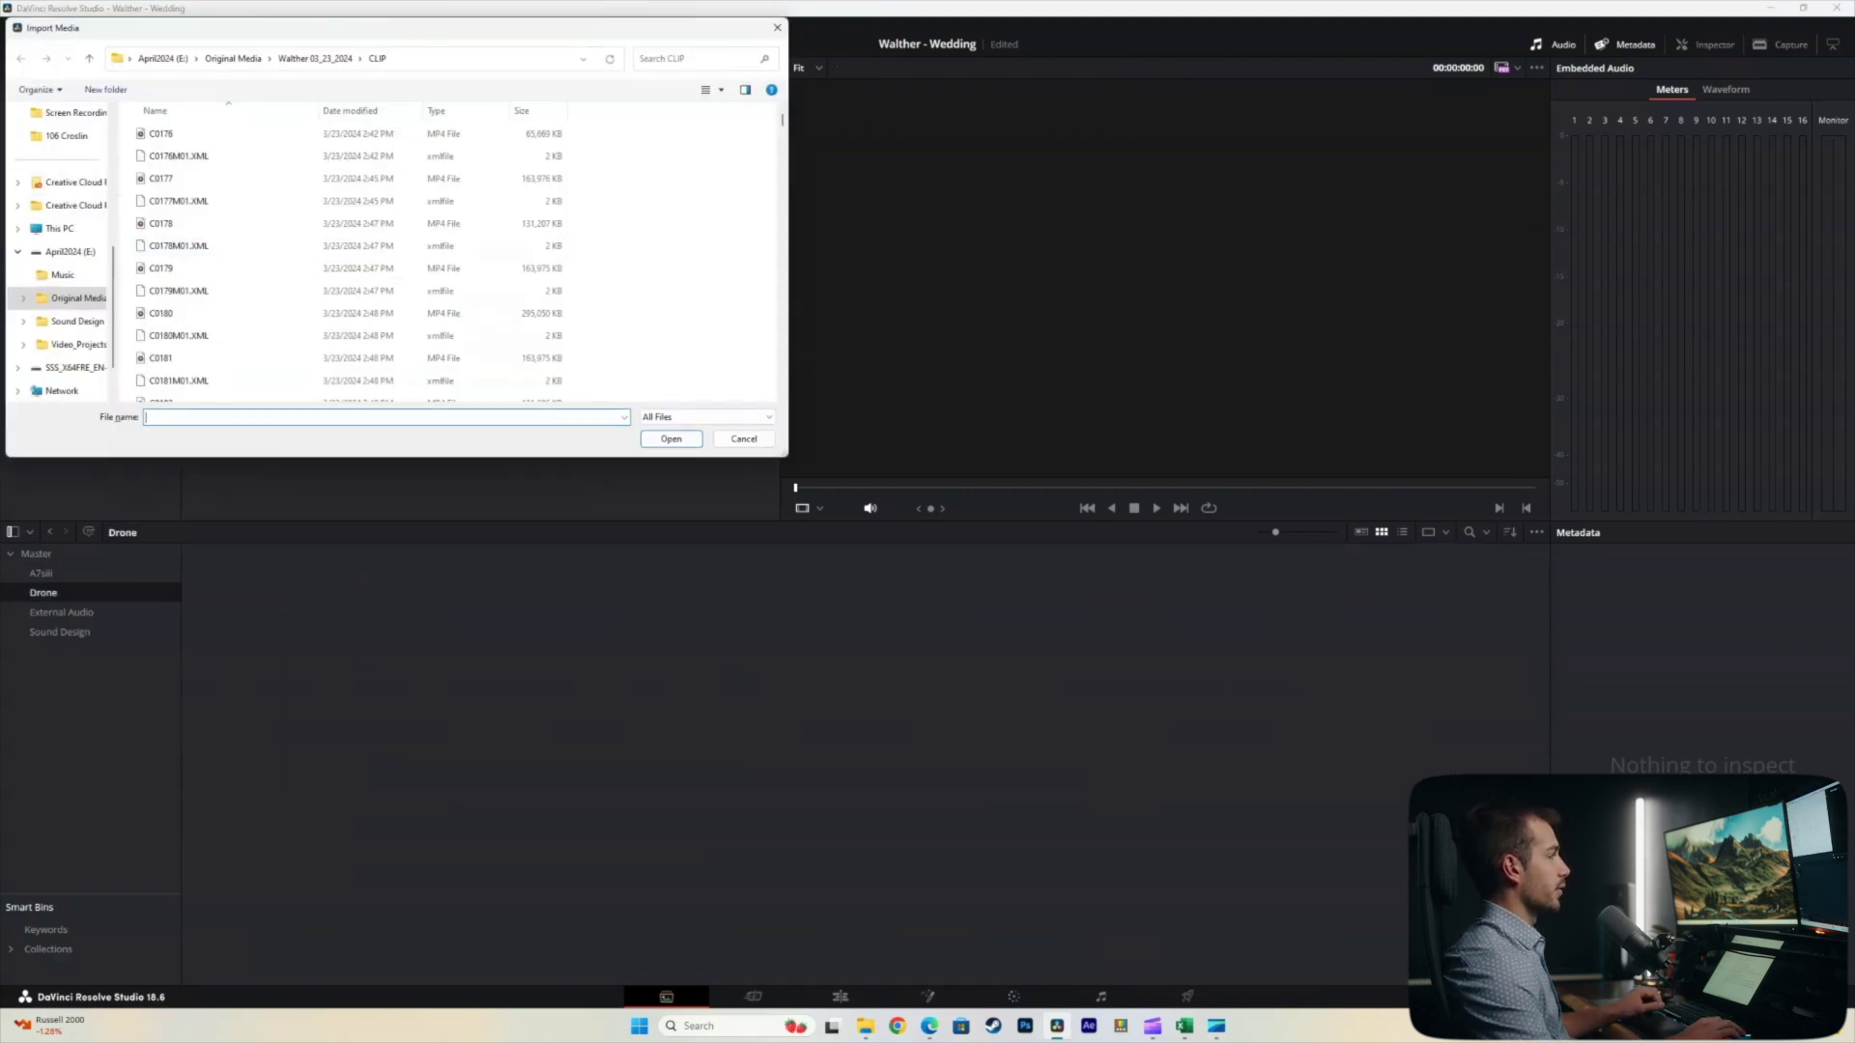
left_click(77, 298)
double_click(184, 313)
double_click(162, 155)
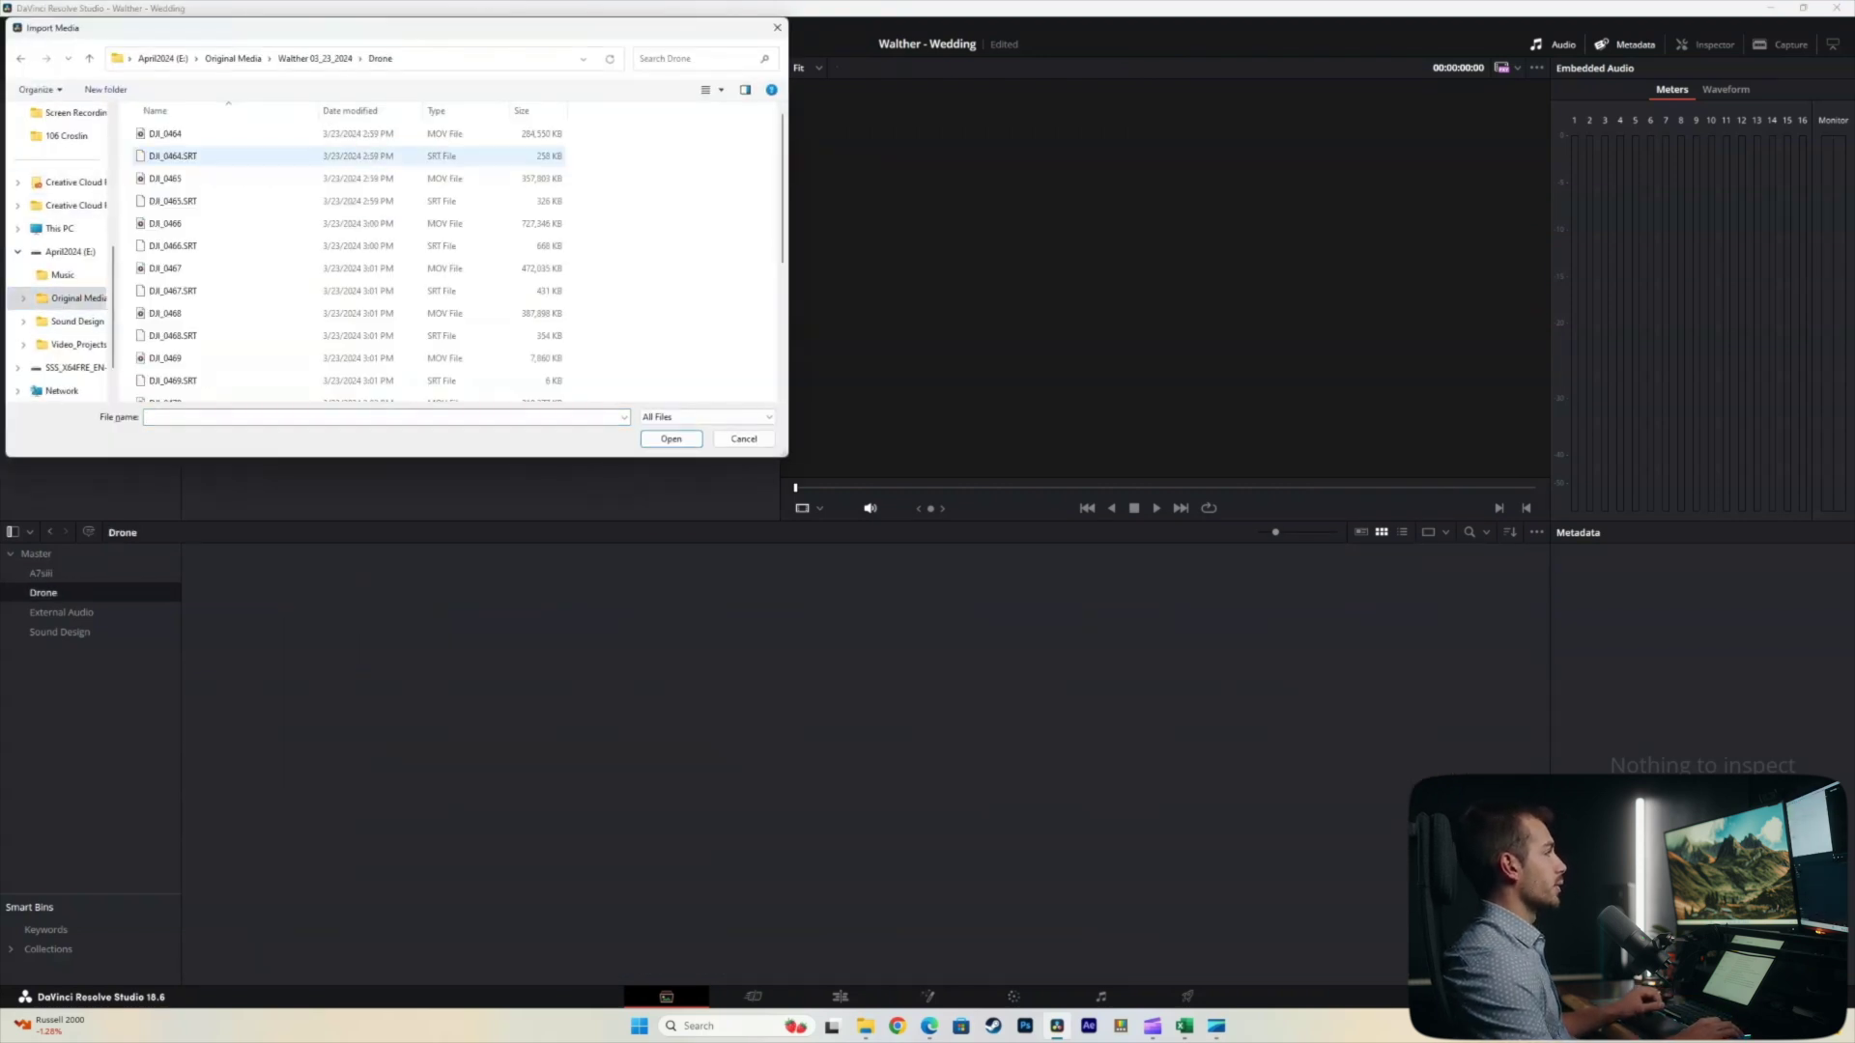
left_click(166, 134)
key("ctrl+a")
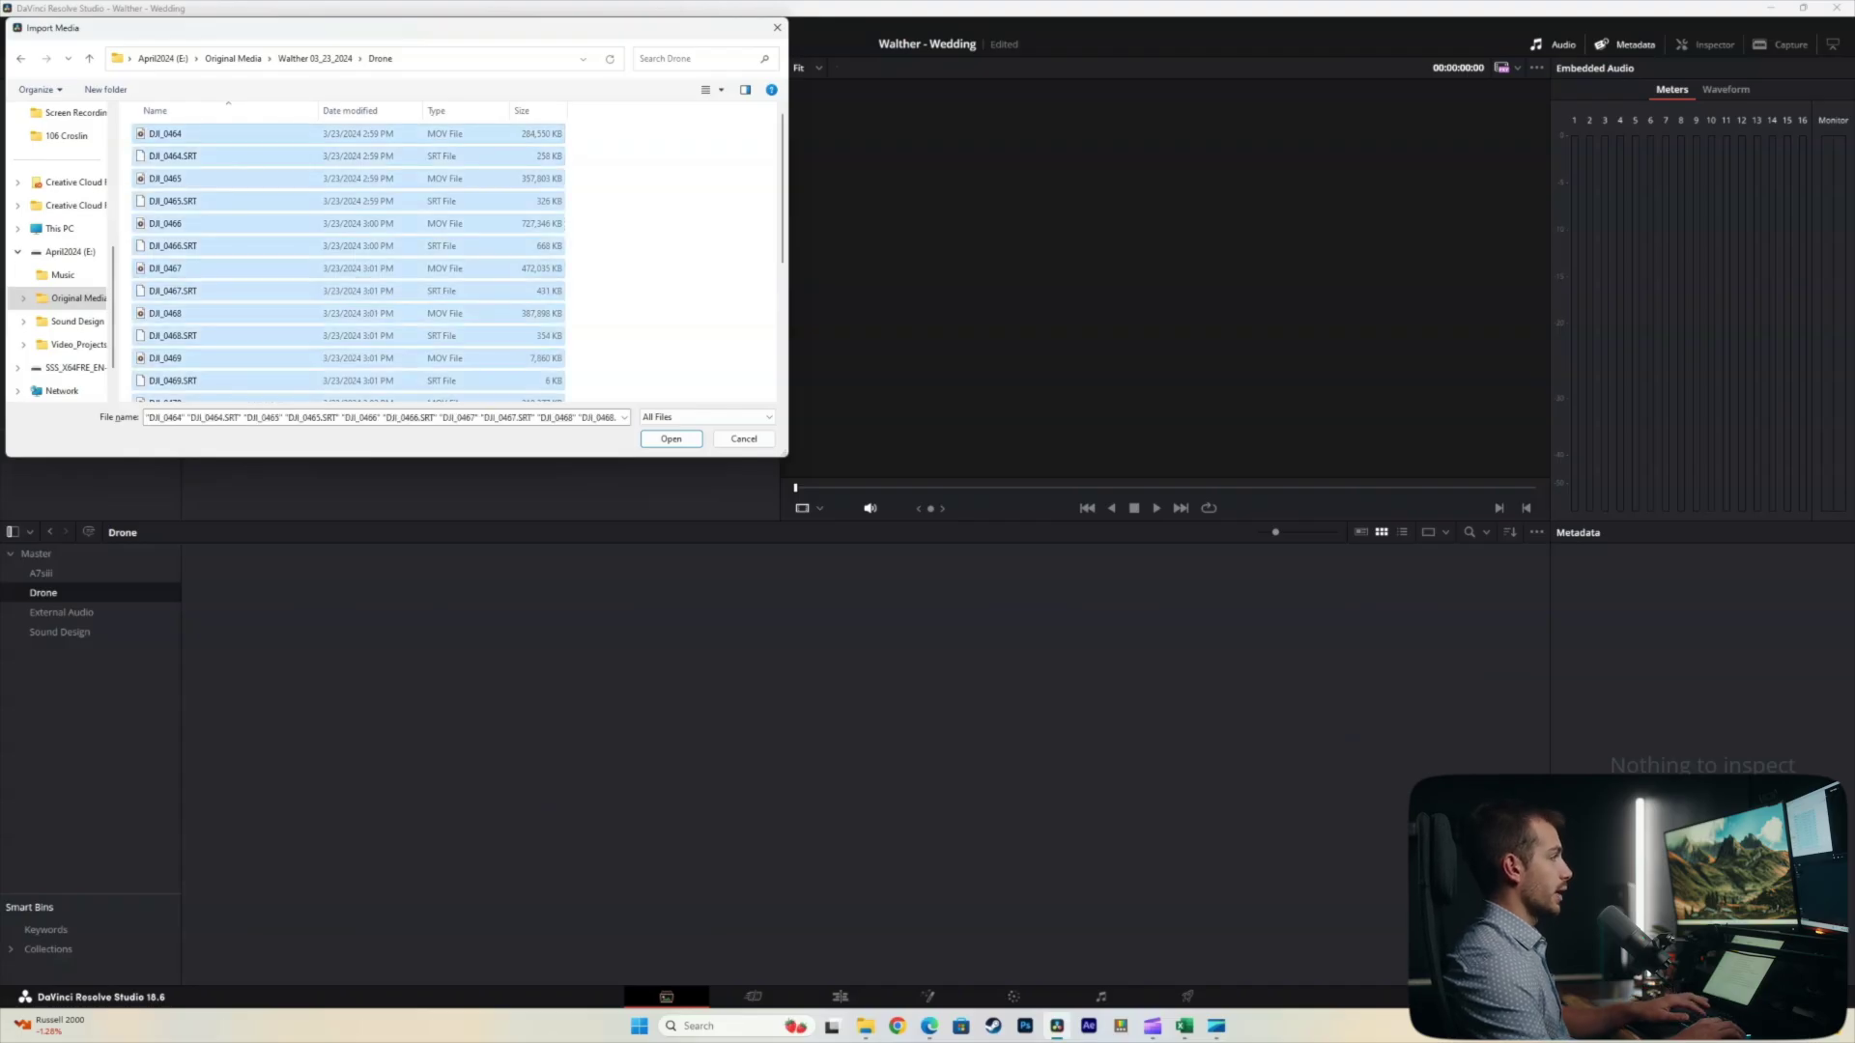
key("Return")
- Start an Import Media into the External Audio bin for the sound files
left_click(61, 613)
right_click(266, 608)
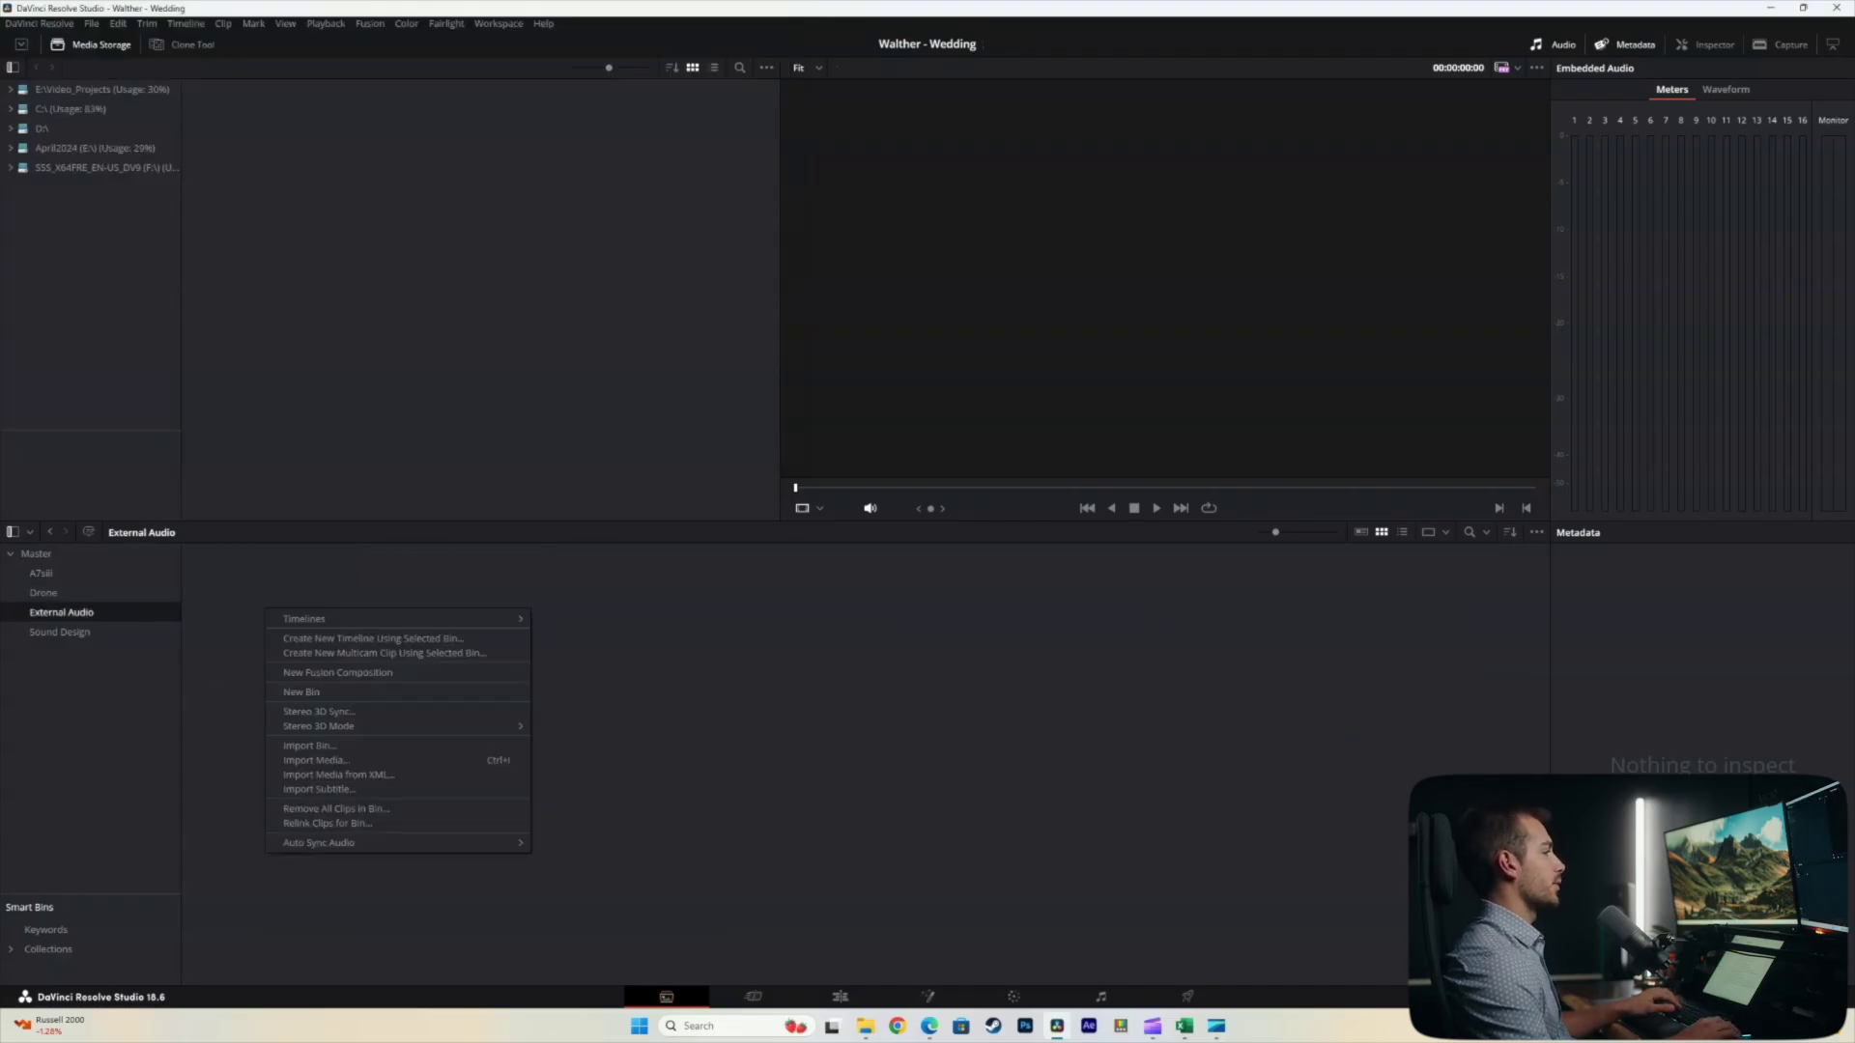
left_click(314, 760)
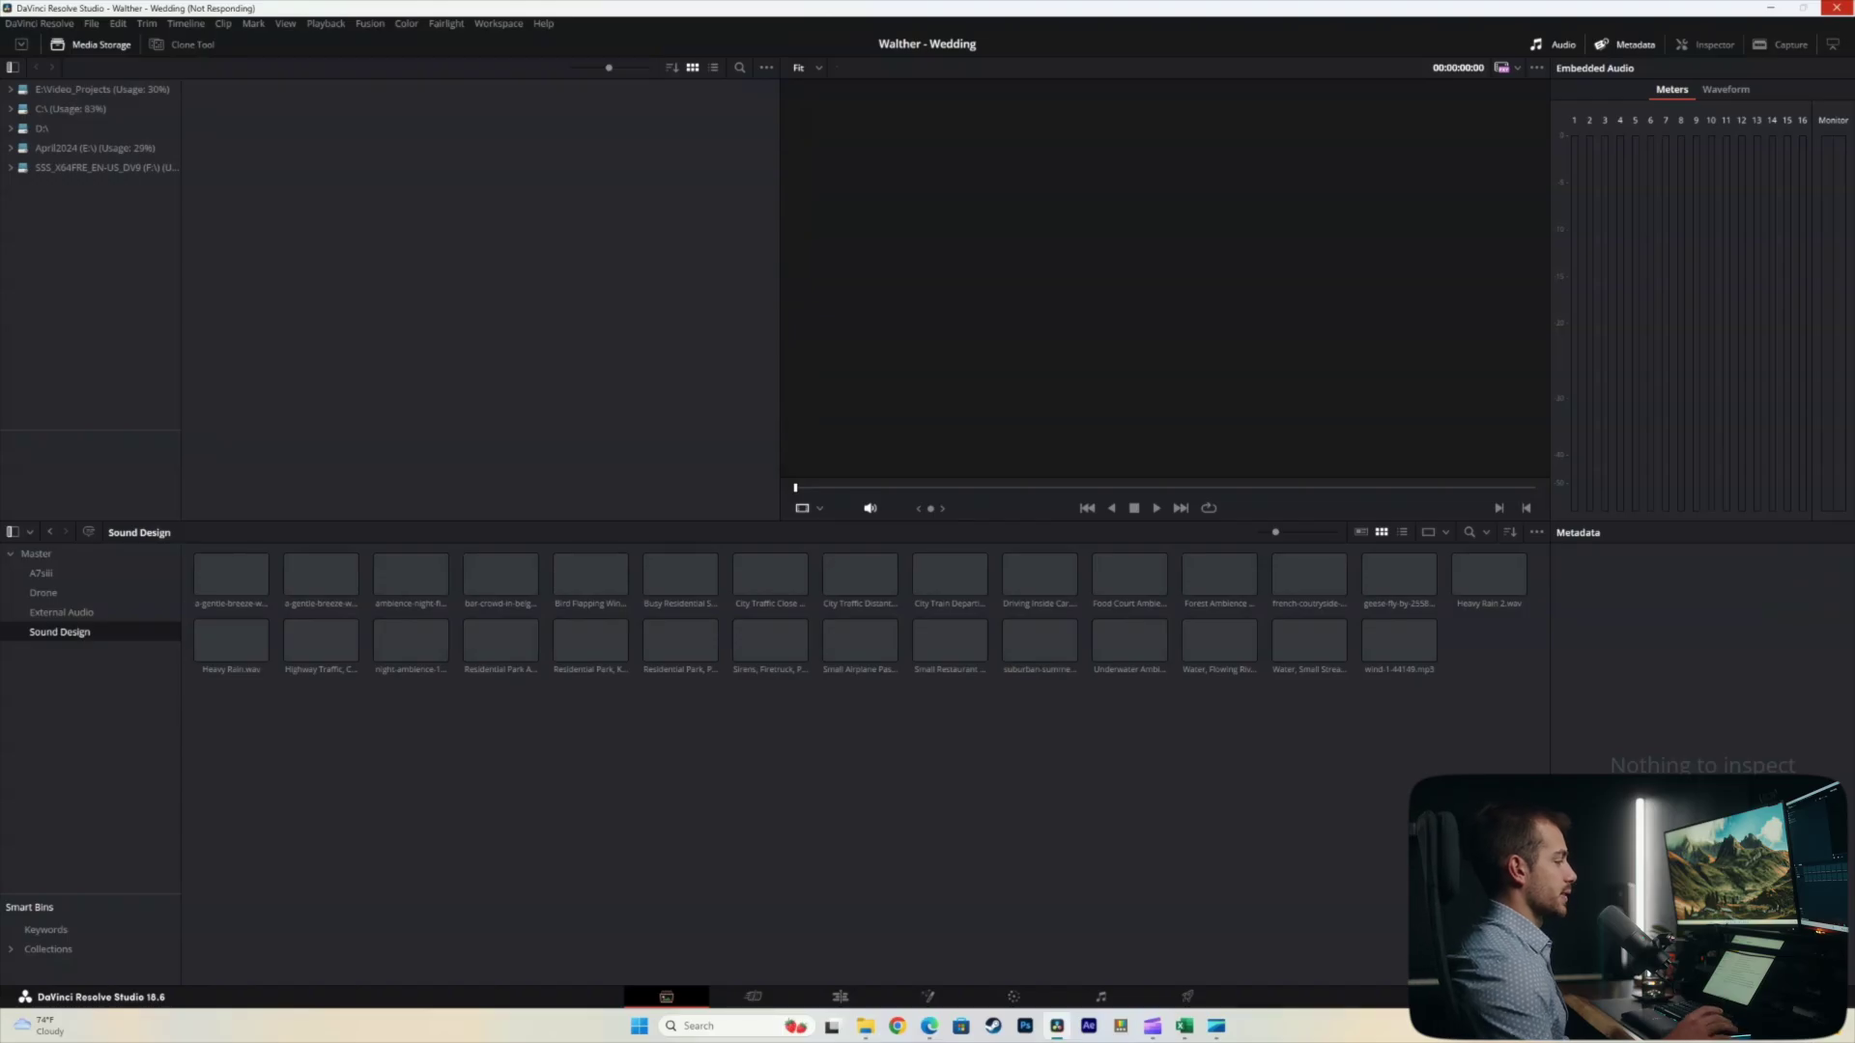
- On the Edit page, drag C0190.MP4 from the A7siii bin to the timeline's start
left_click(41, 110)
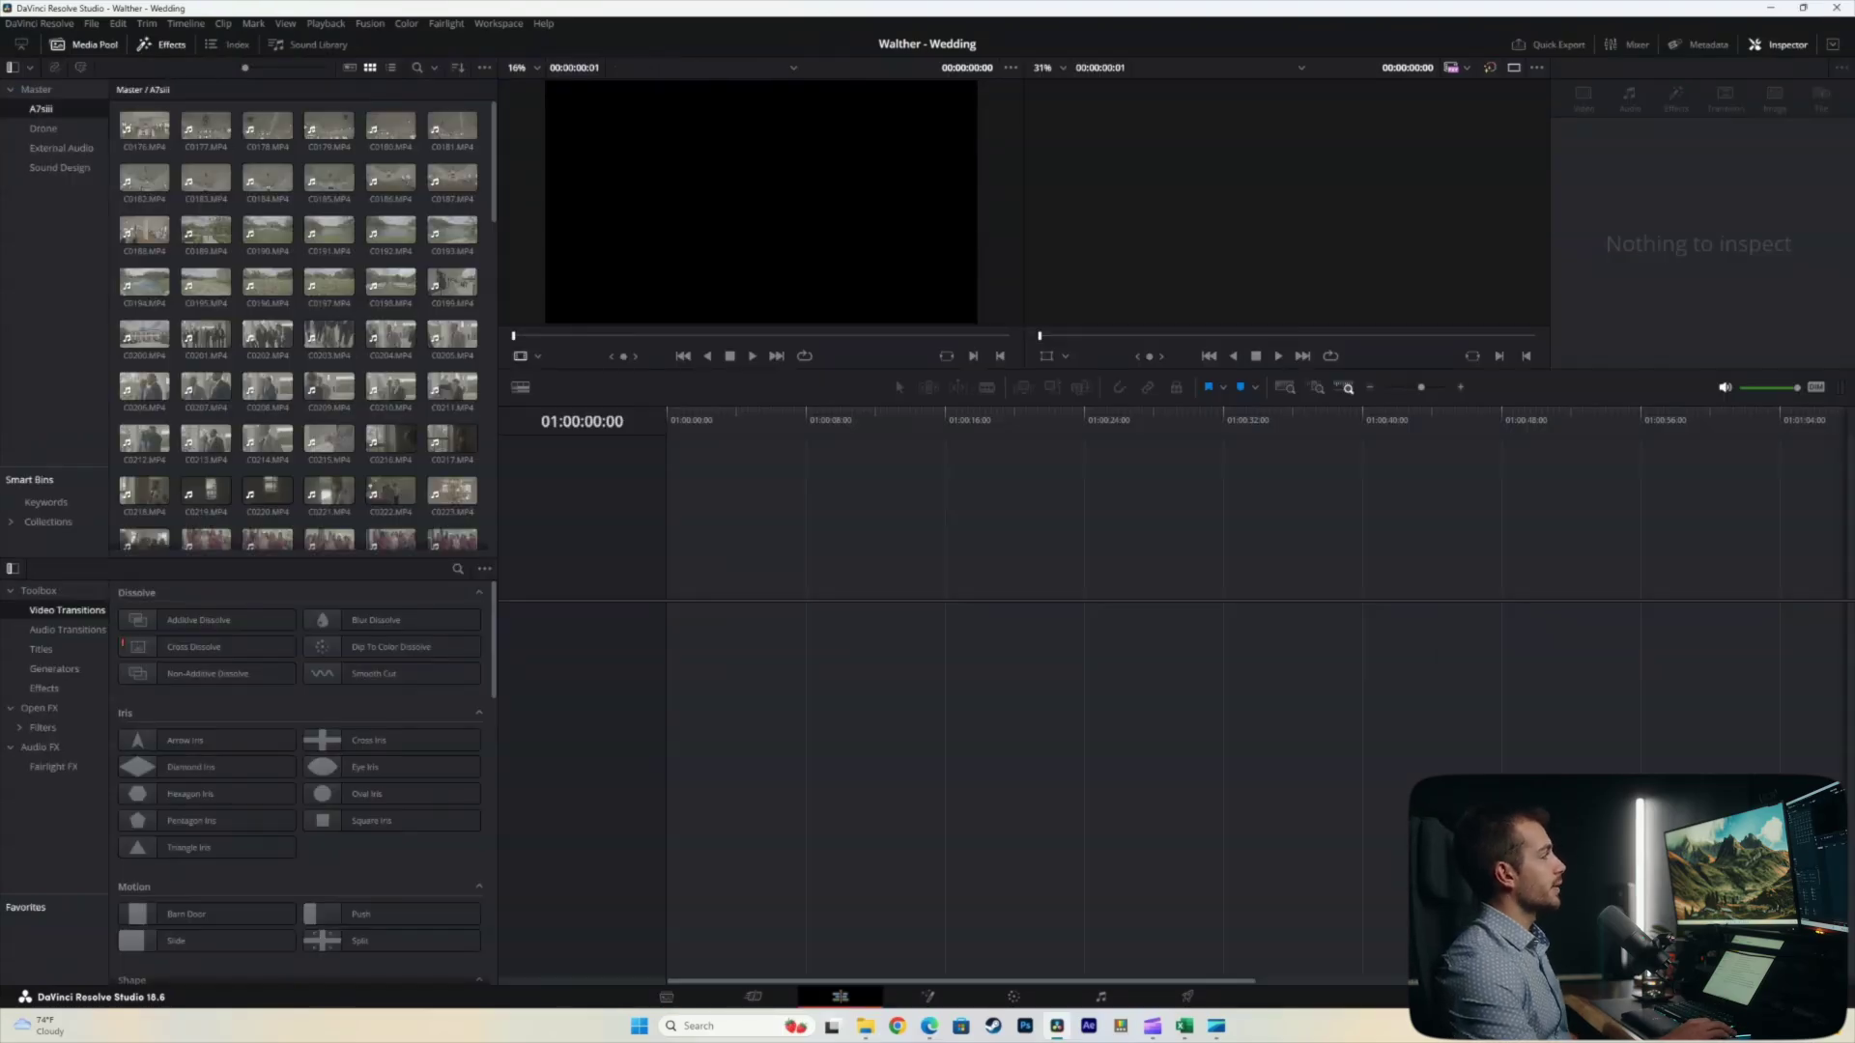
left_click(267, 230)
left_click_drag(268, 232, 502, 449)
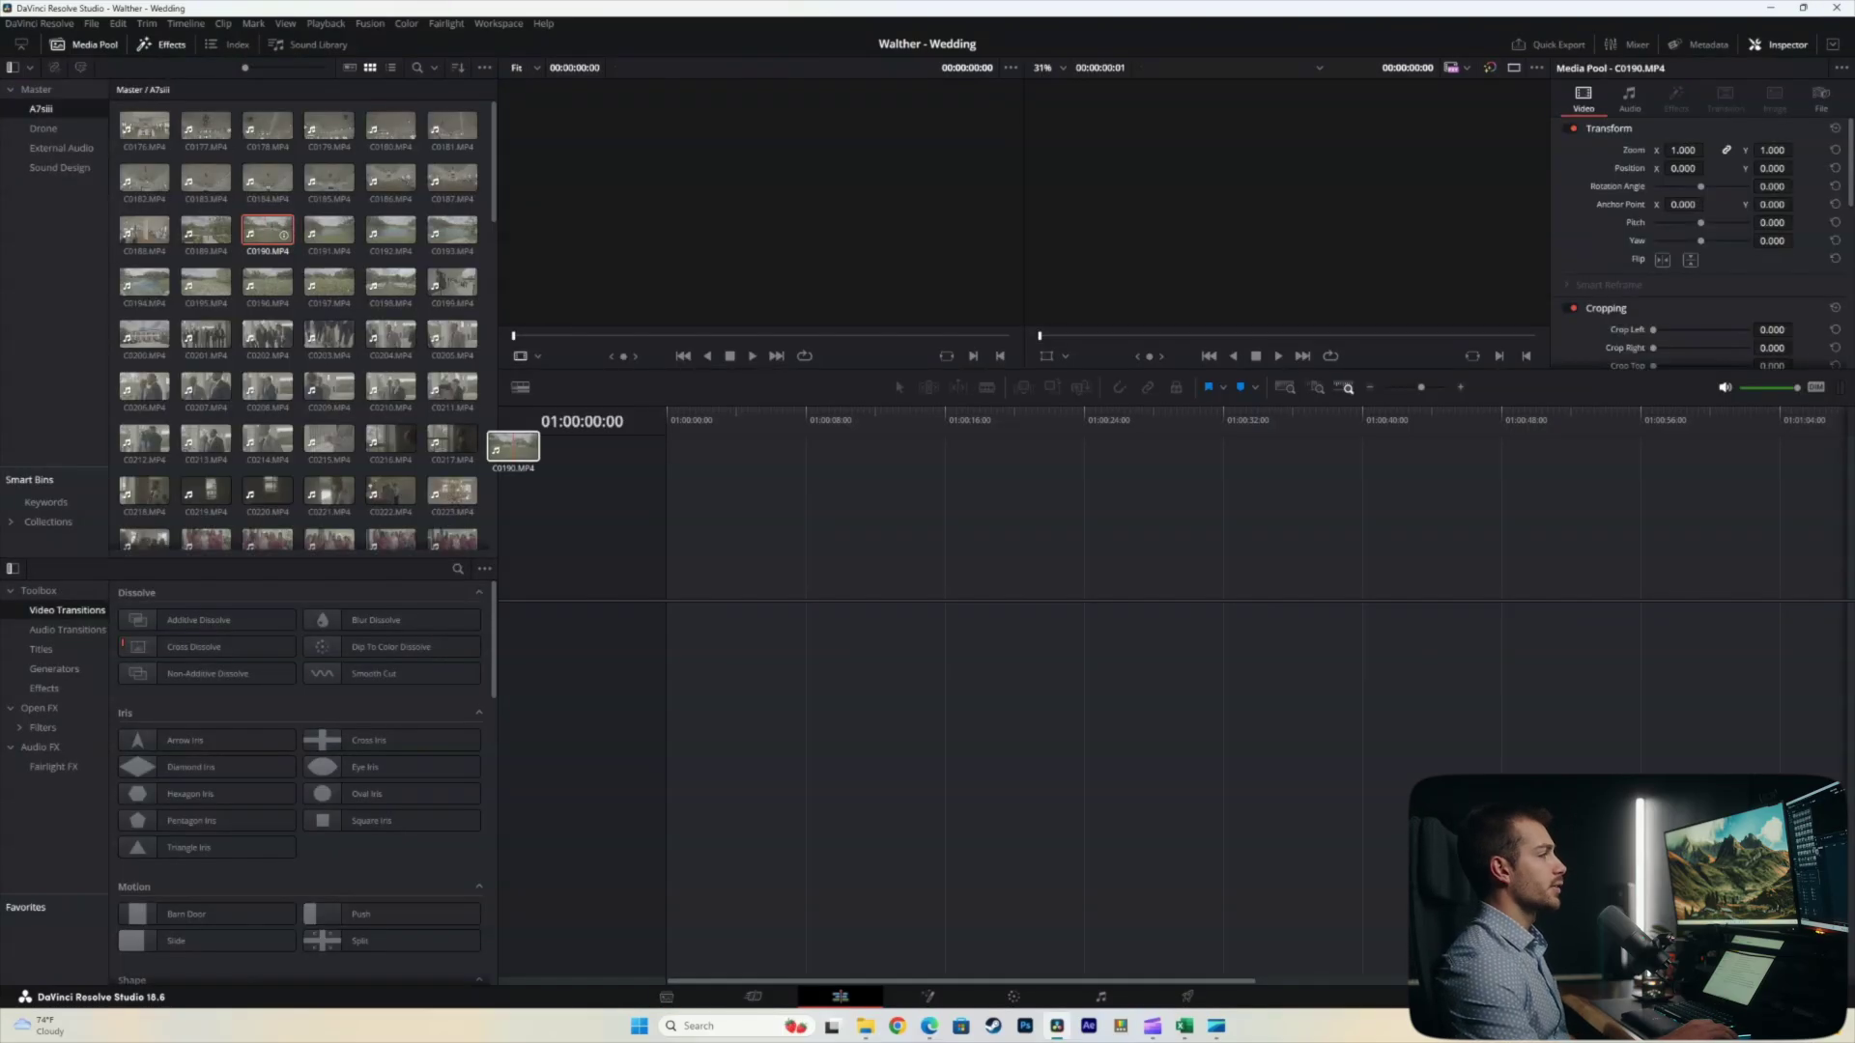